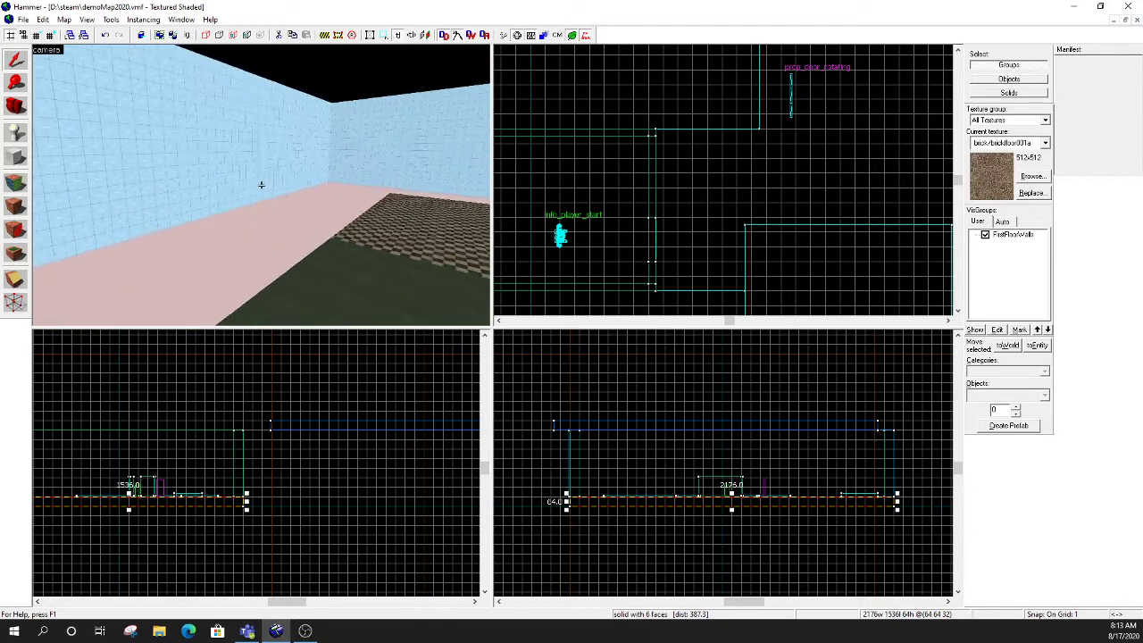
key("w")
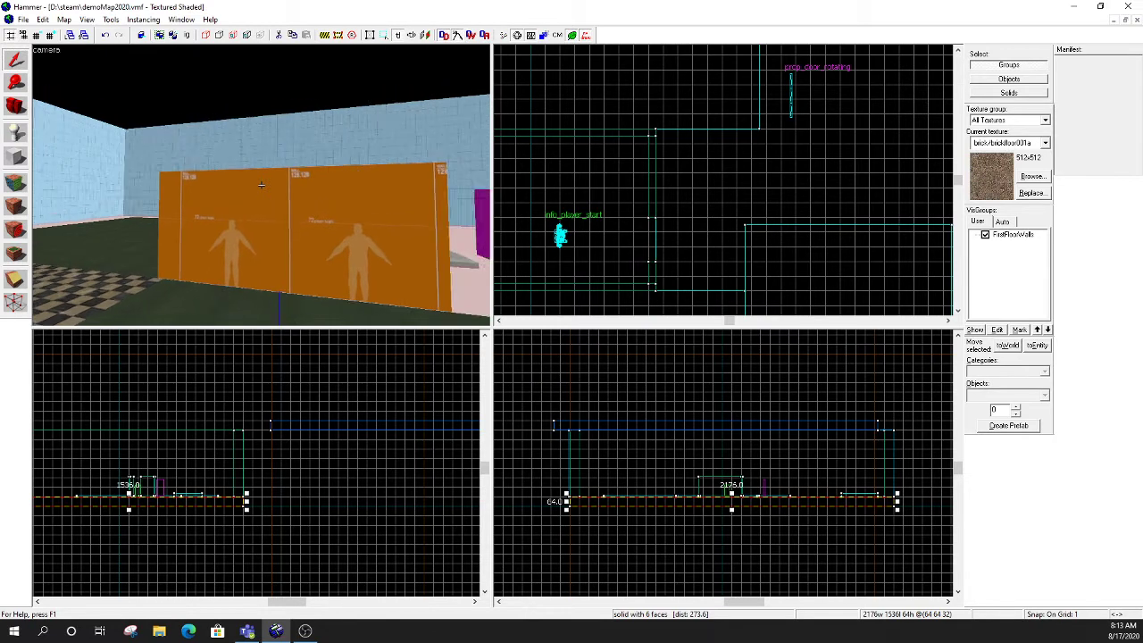
- Examine the orange hallway walls, their player-height markings and the player start in the 3D view
key("w")
key("w")
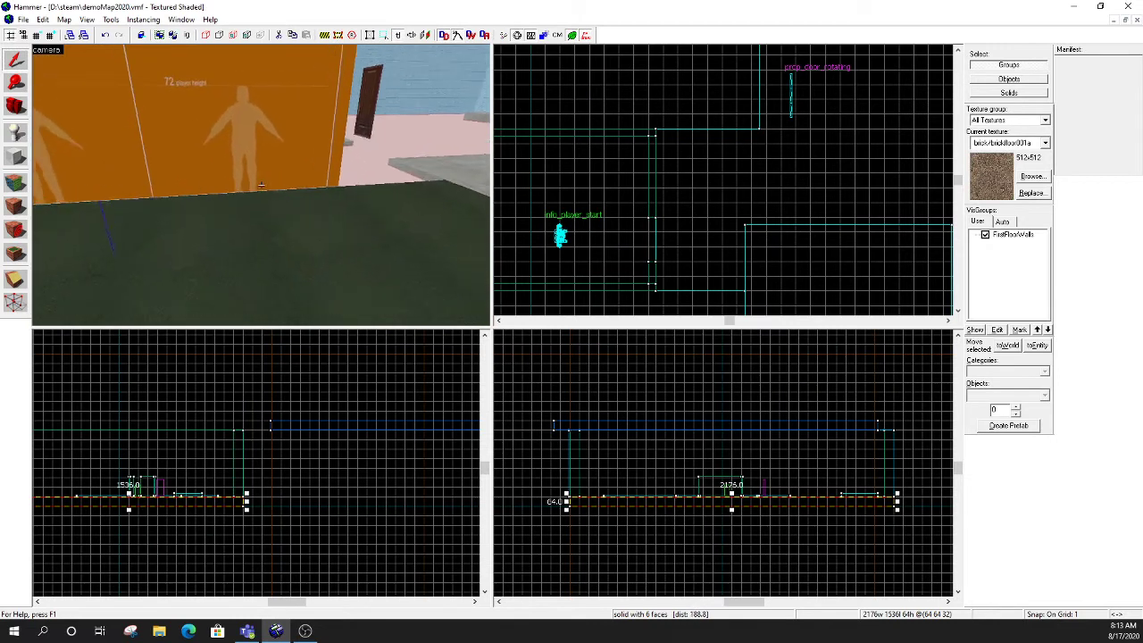
key("d")
key("a")
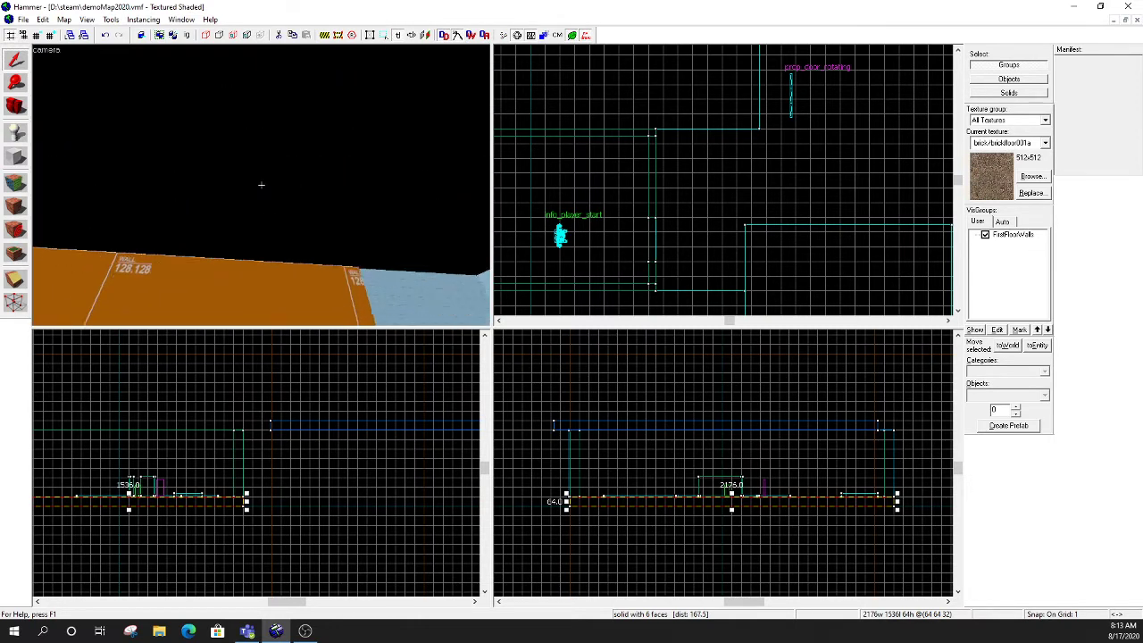
key("w")
key("s")
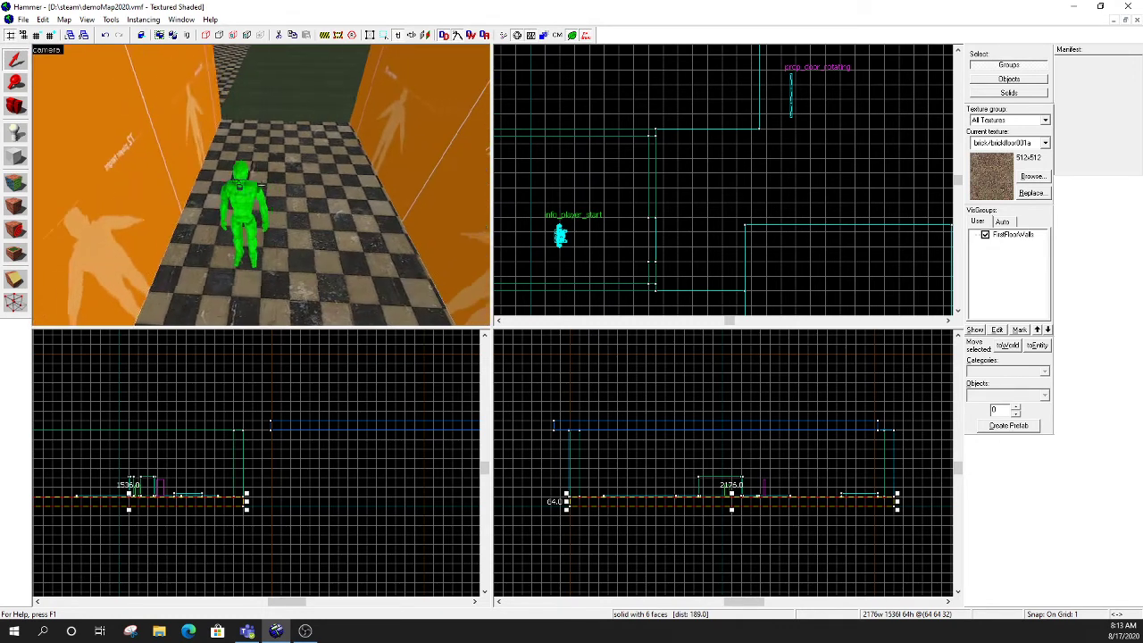
key("s")
key("s")
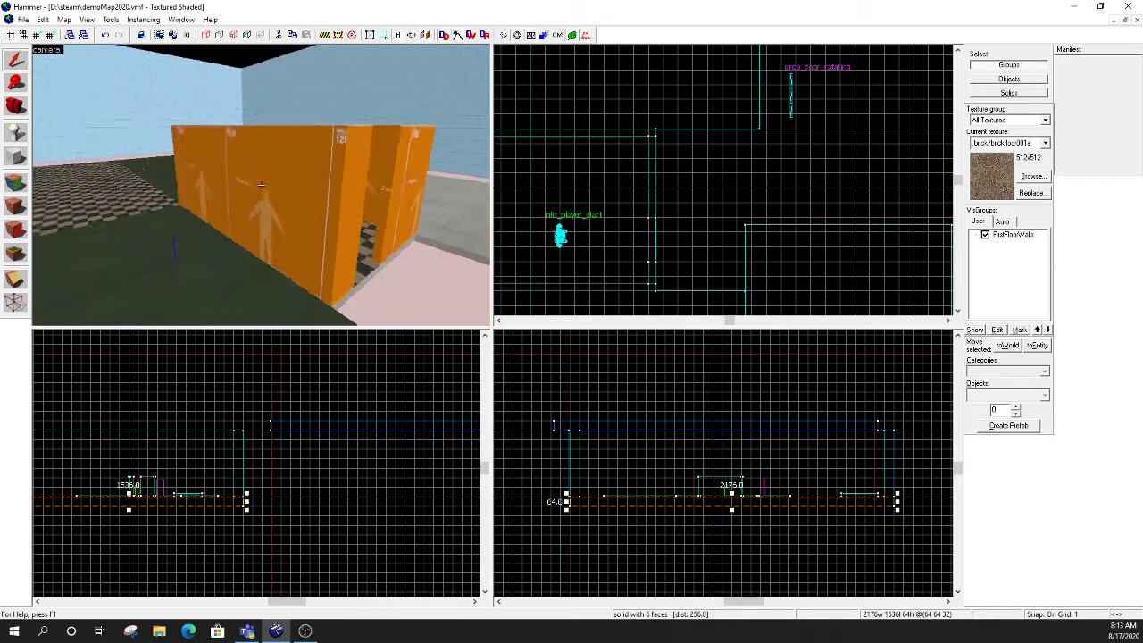
key("w")
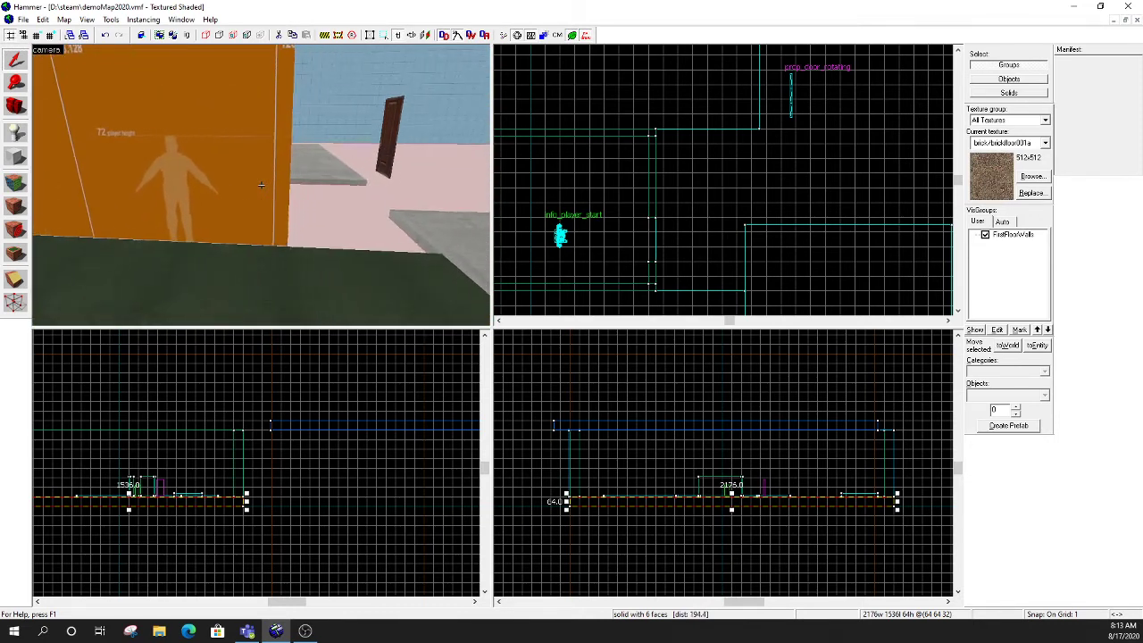
key("w")
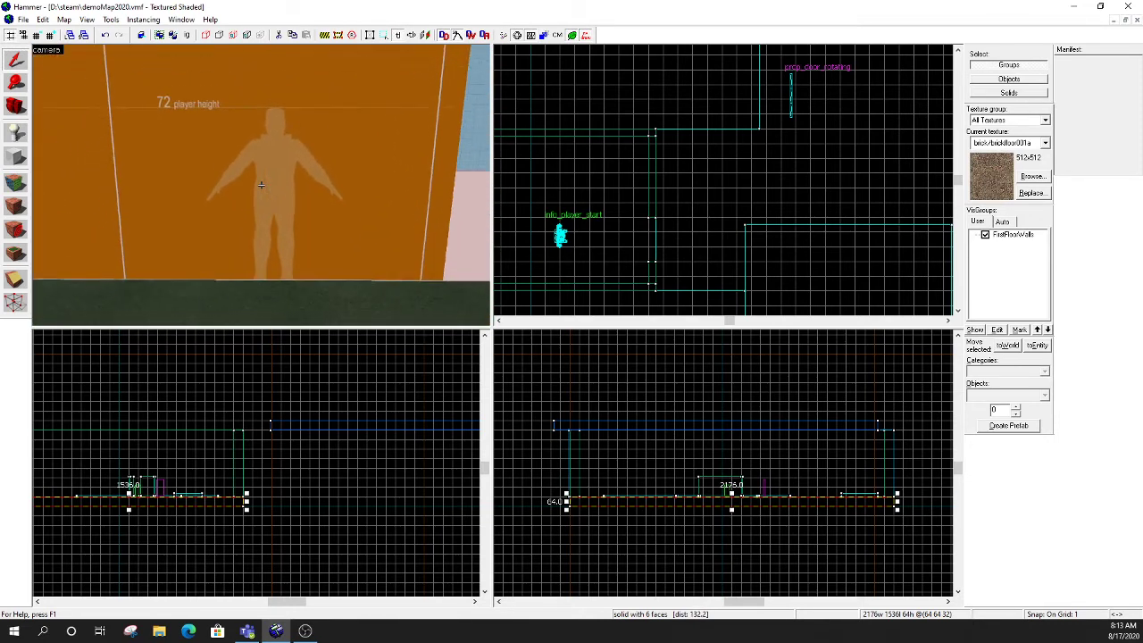
- Look around the hallway entrance and the open dark green floor beside the orange walls
key("s")
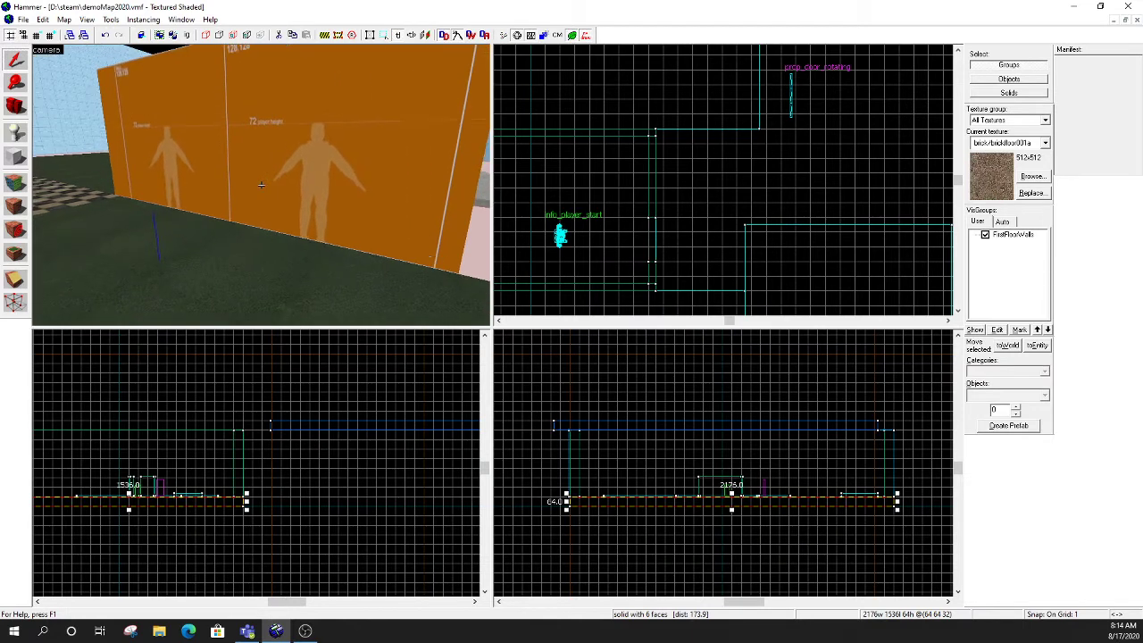
key("s")
key("a")
key("d")
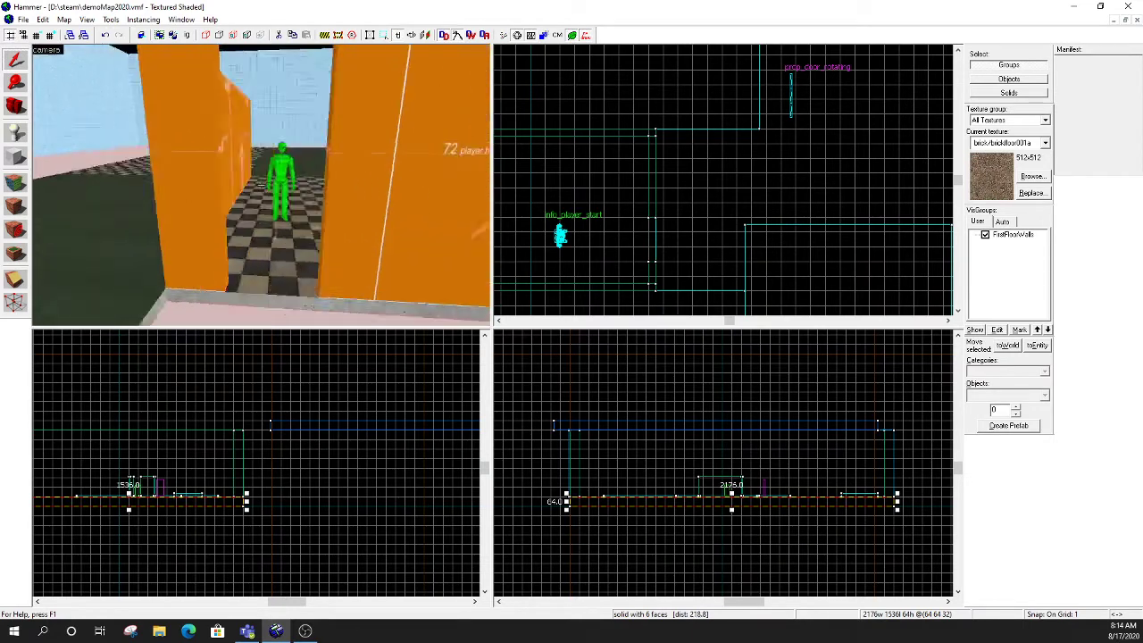
key("a")
key("a")
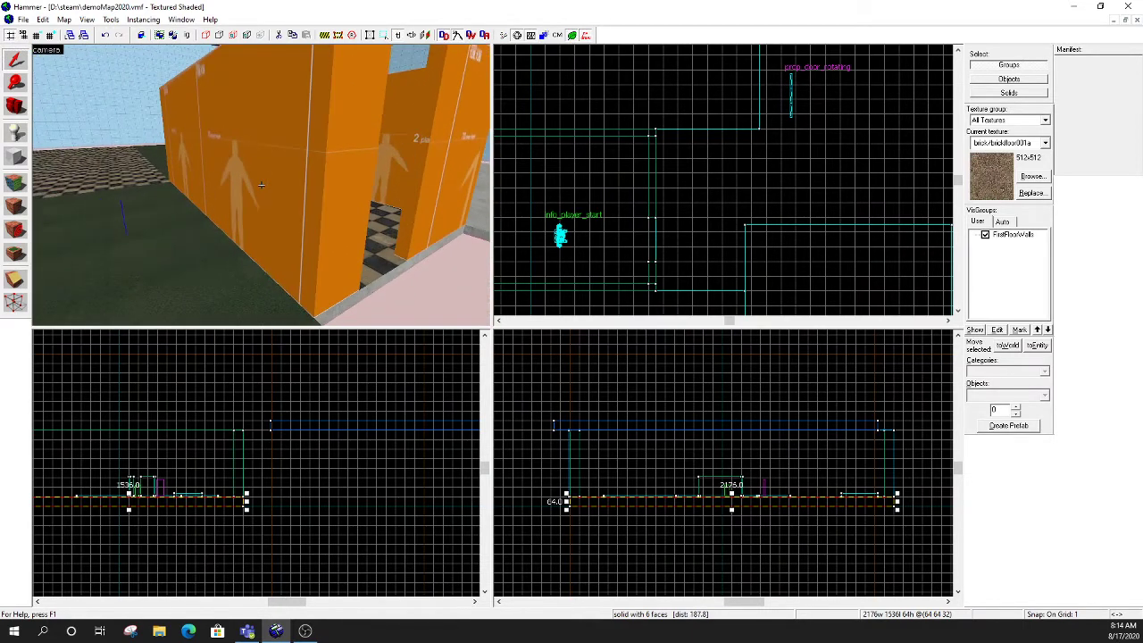
key("a")
key("s")
key("s")
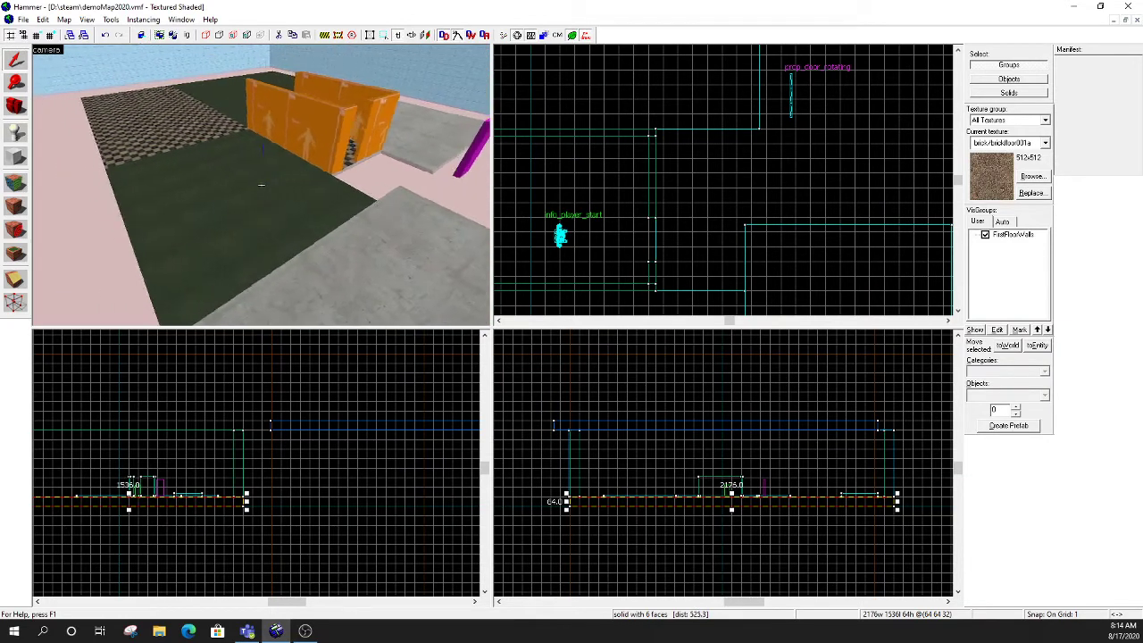
key("a")
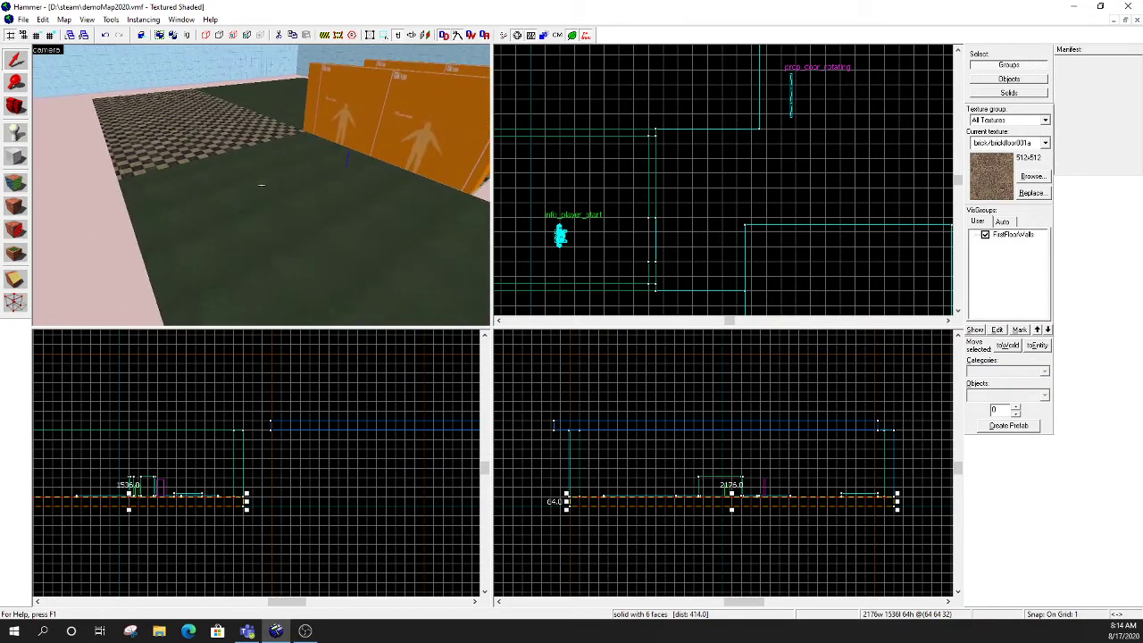
- Outline a primitive block about 28 by 22 units near the orange hallway and raise its base onto the floor
left_click(13, 158)
scroll(594, 187, "down", 2)
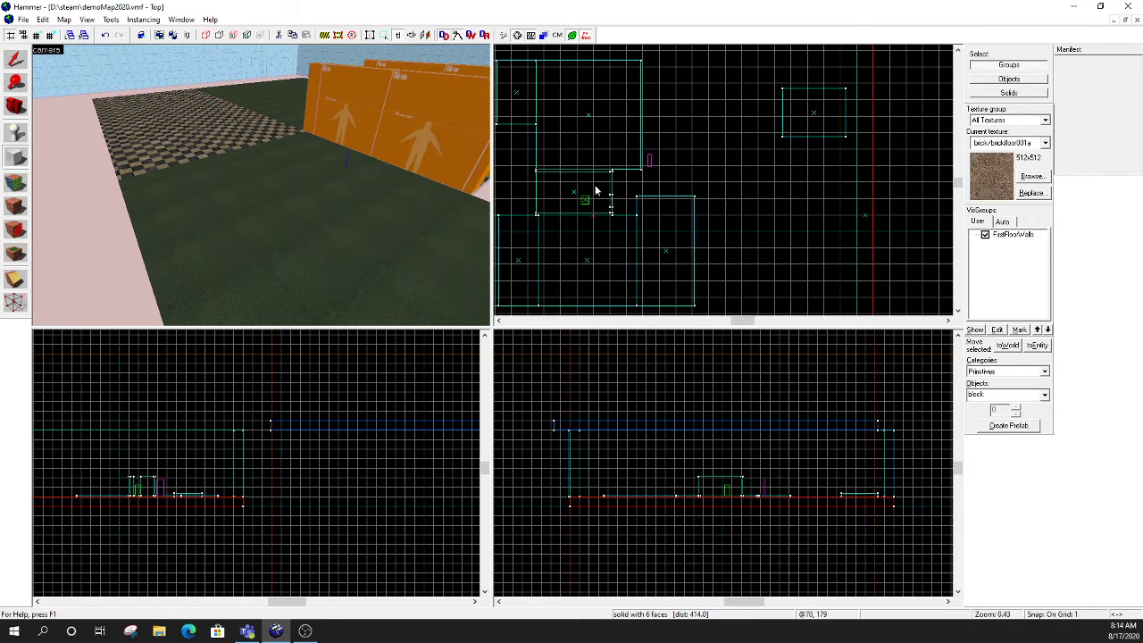
scroll(594, 192, "up", 6)
left_click_drag(569, 187, 593, 207)
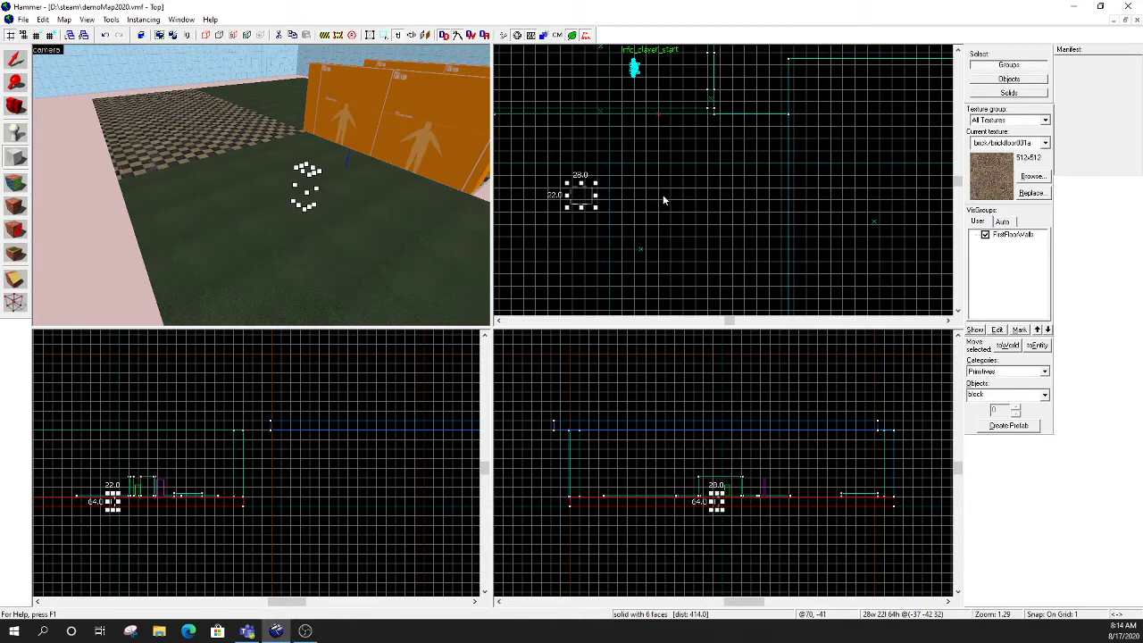
scroll(168, 514, "up", 7)
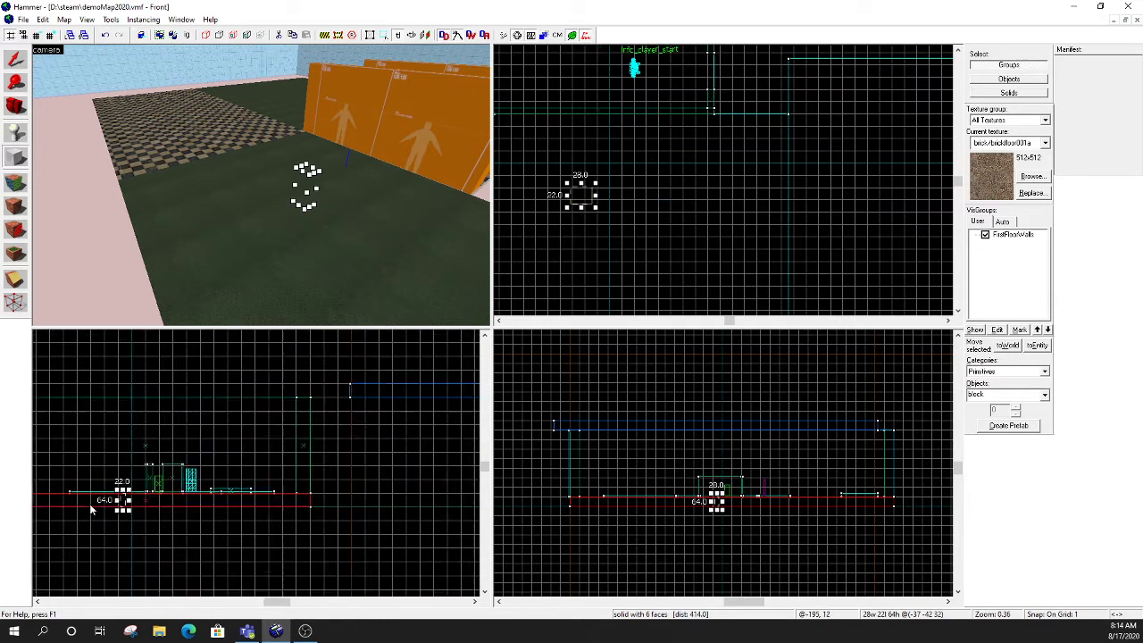
left_click_drag(168, 513, 243, 466)
scroll(245, 451, "up", 10)
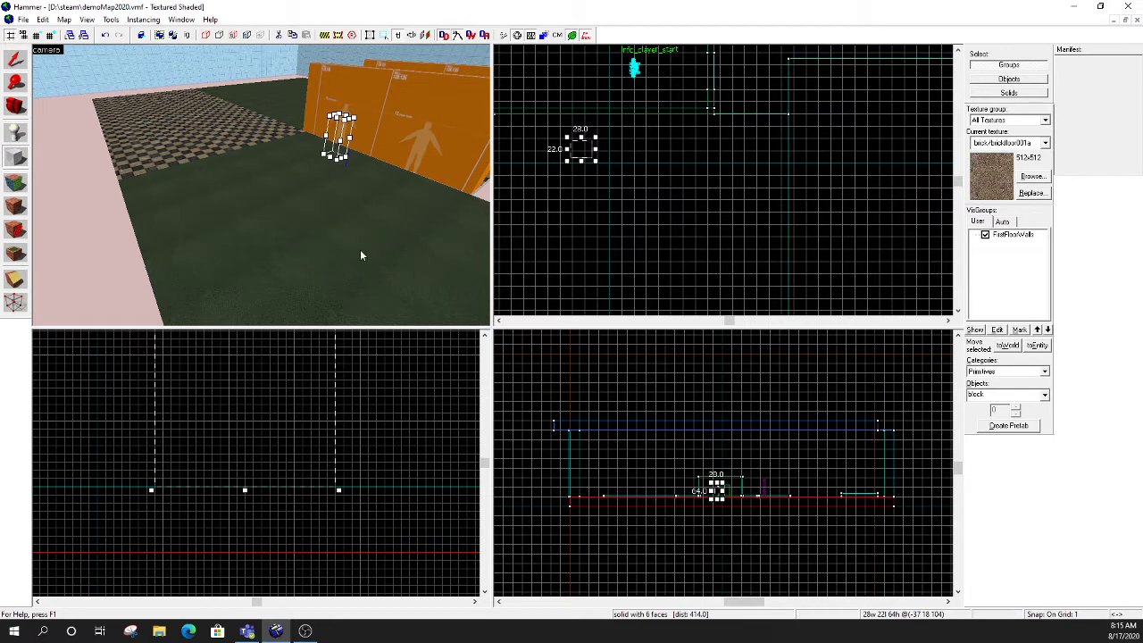
scroll(568, 138, "up", 4)
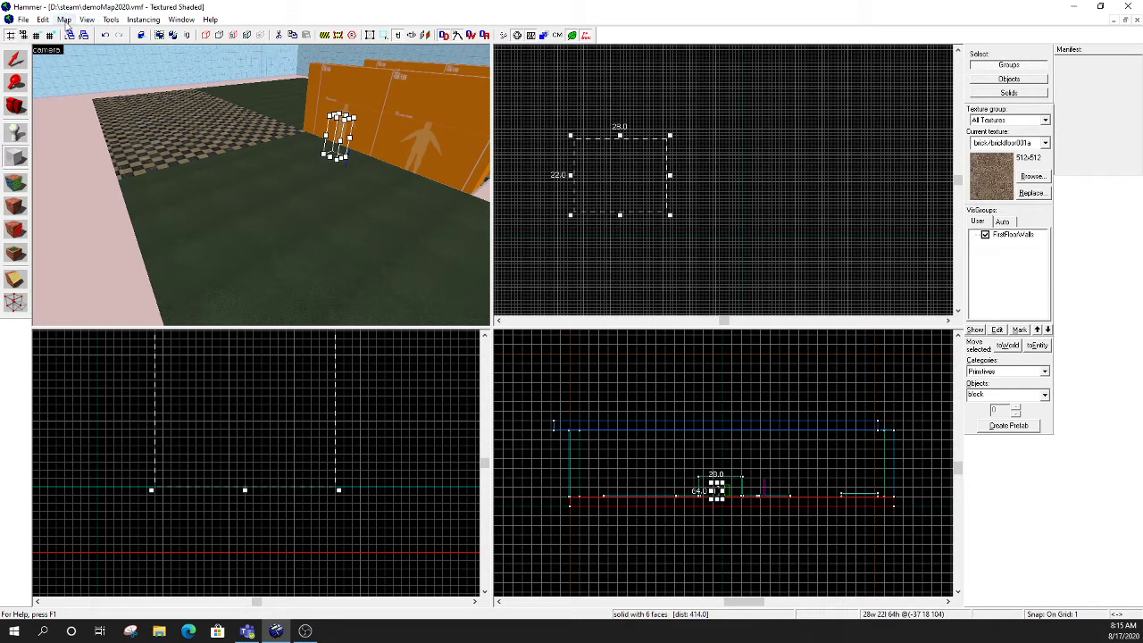
- Switch the map's size read-out units to feet and inches
left_click(64, 20)
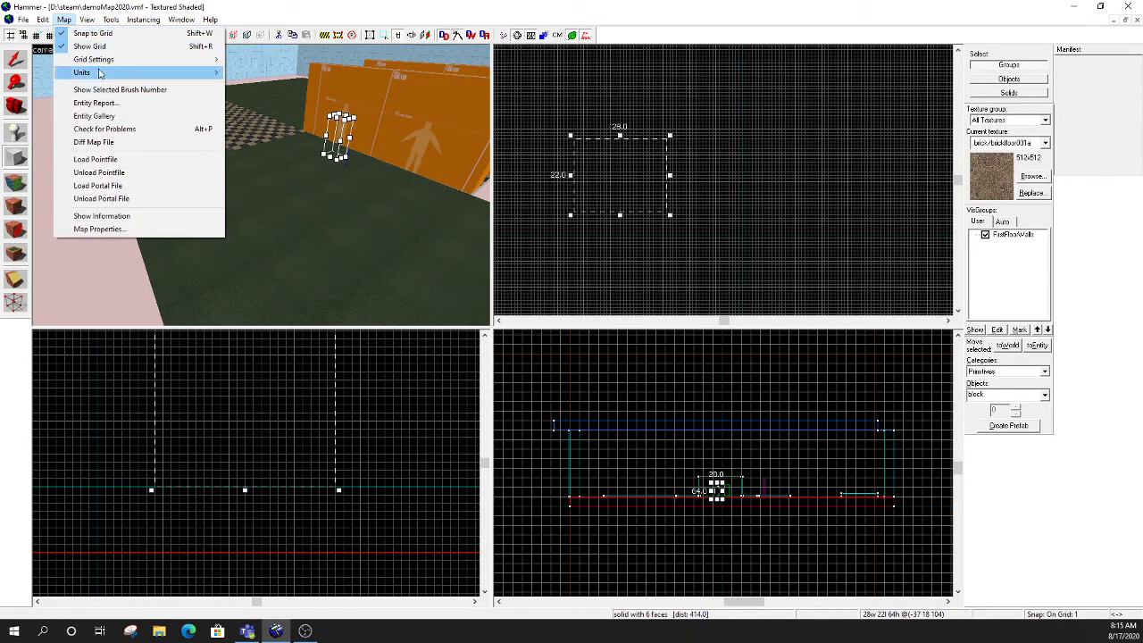
mouse_move(101, 75)
left_click(263, 98)
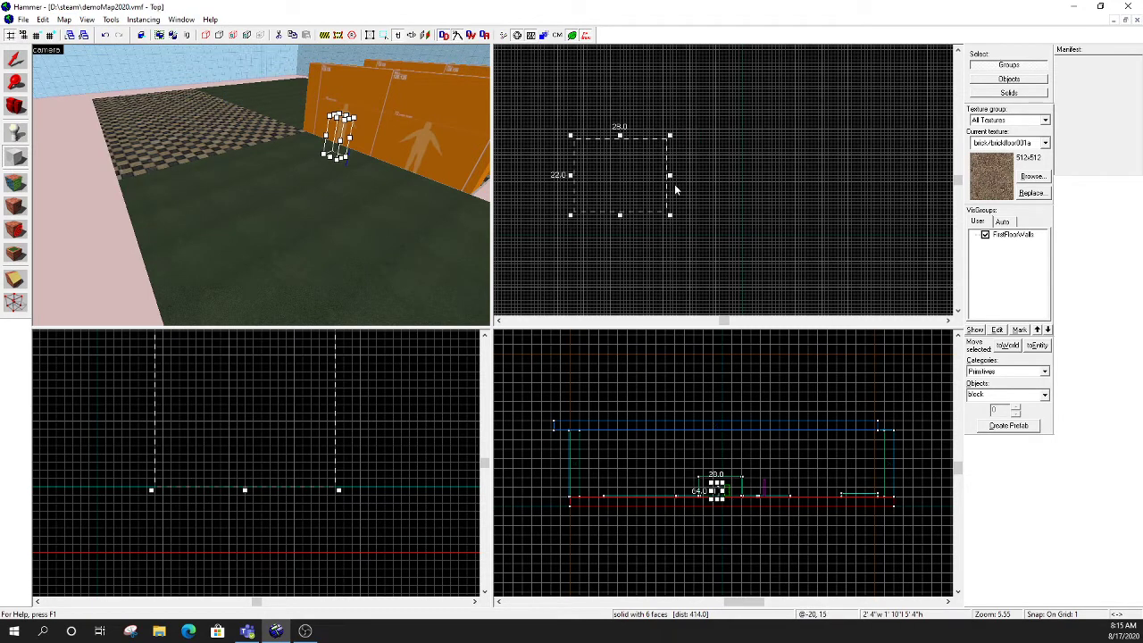
- Resize the block outline in the top view to 8 units wide and 33 units long
left_click_drag(670, 176, 606, 174)
key("Return")
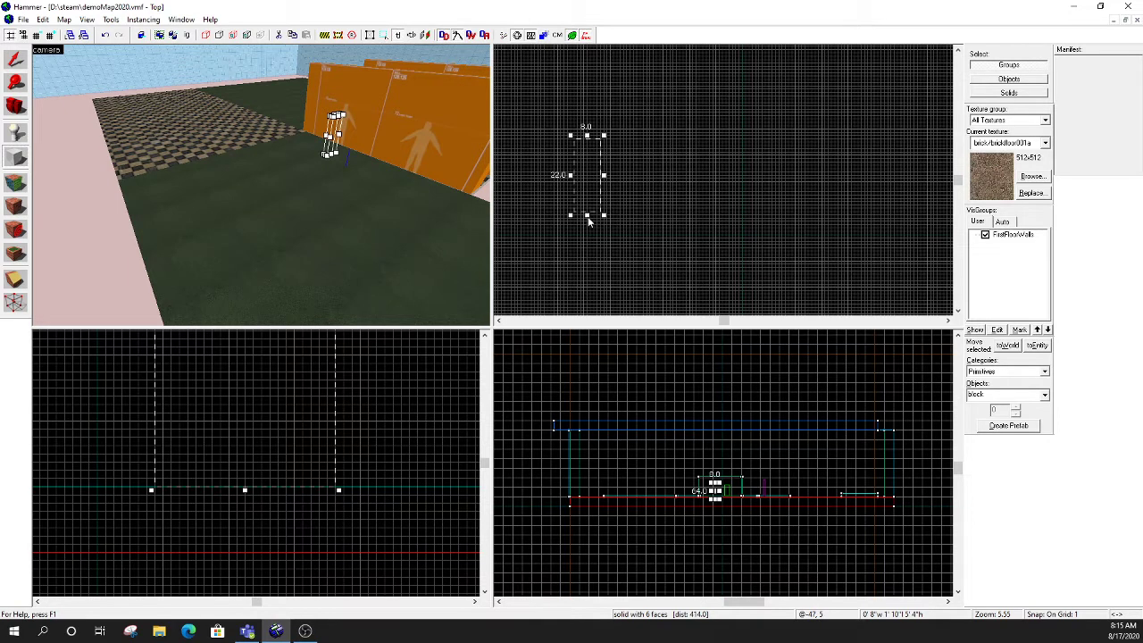
left_click_drag(588, 216, 598, 254)
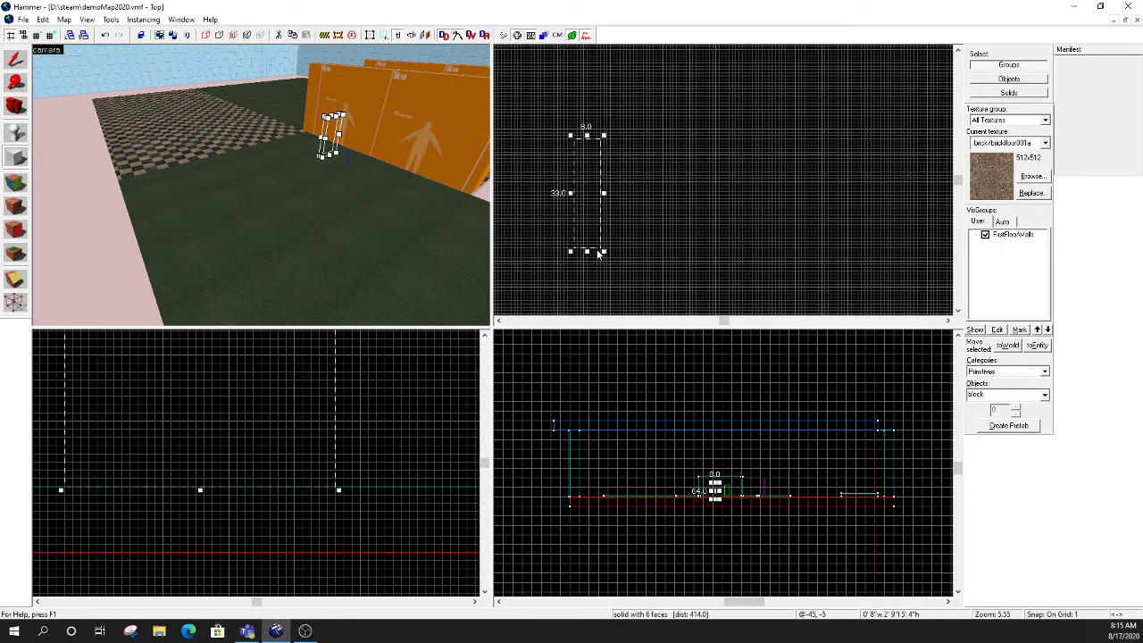
- Extend the block outline upward to a height of 128 units, level with the orange walls, and create the block
scroll(372, 409, "down", 5)
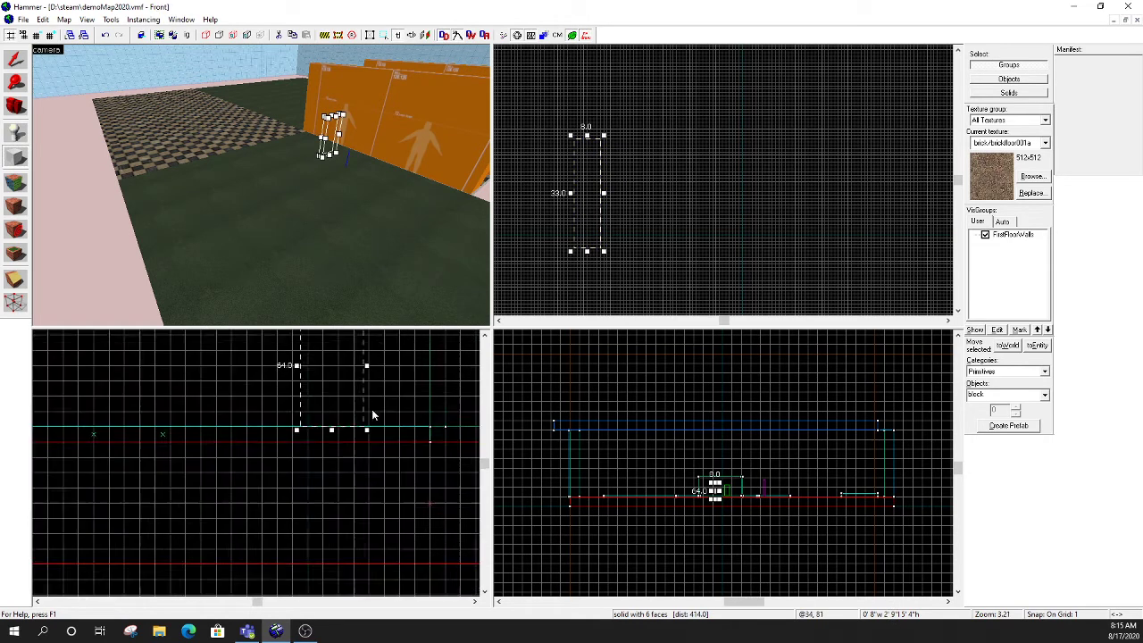
scroll(377, 416, "up", 8)
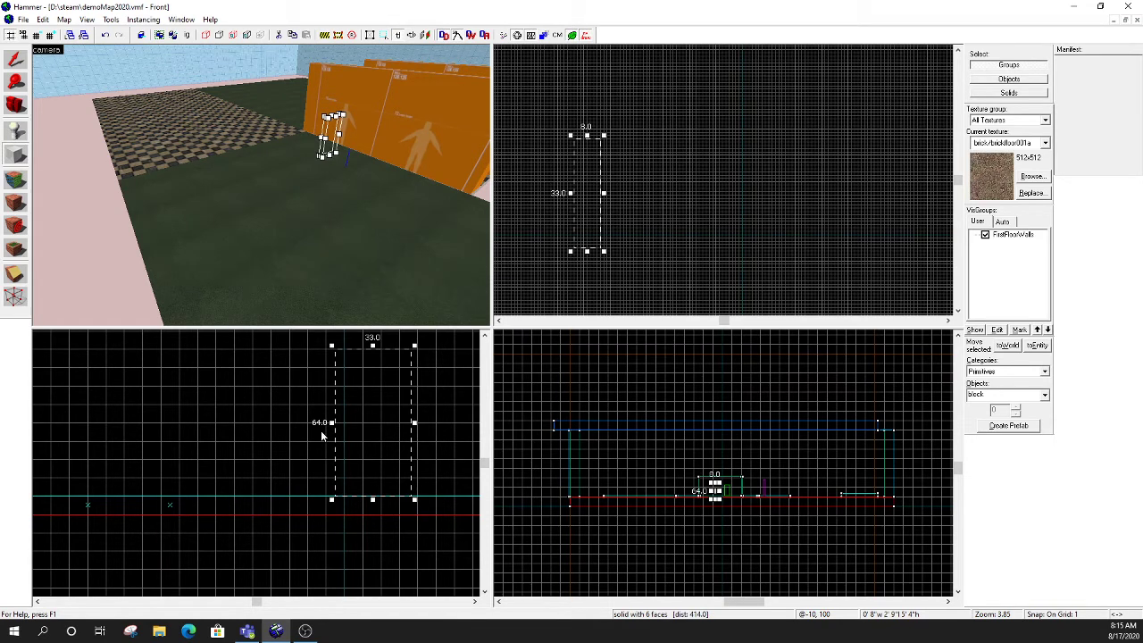
scroll(321, 430, "down", 3)
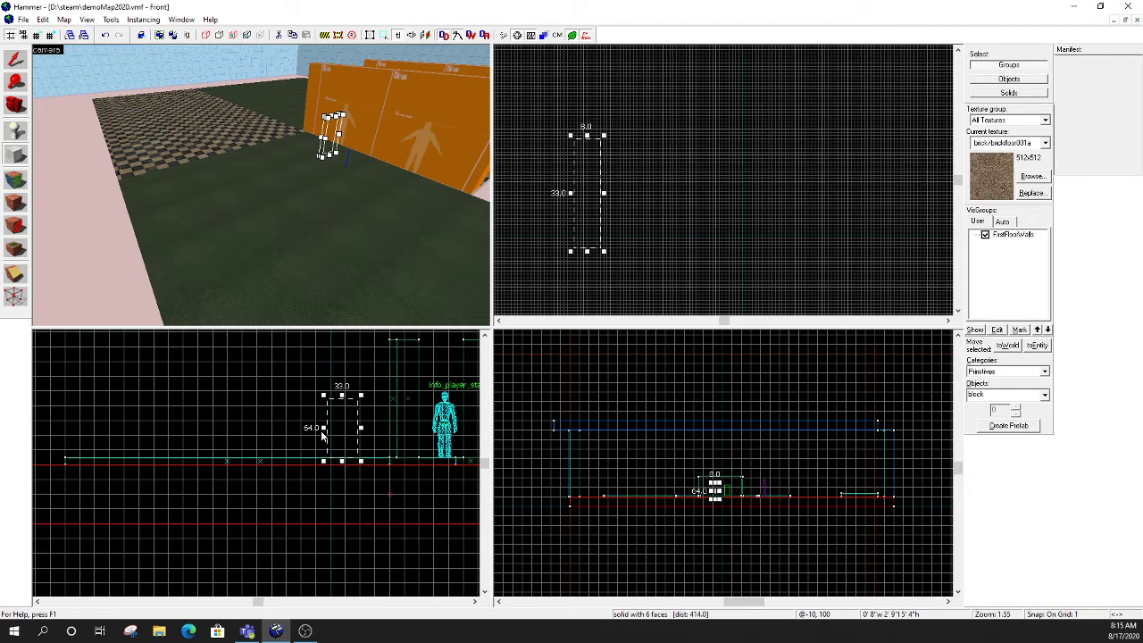
scroll(337, 423, "up", 1)
left_click_drag(338, 423, 338, 355)
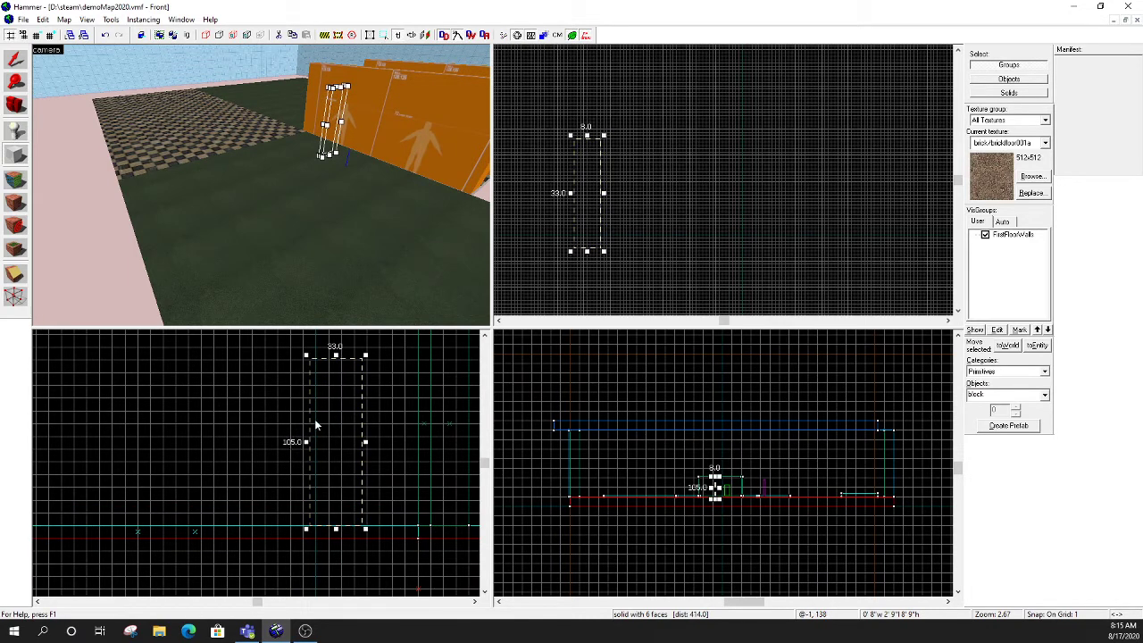
scroll(304, 437, "down", 2)
scroll(330, 425, "up", 3)
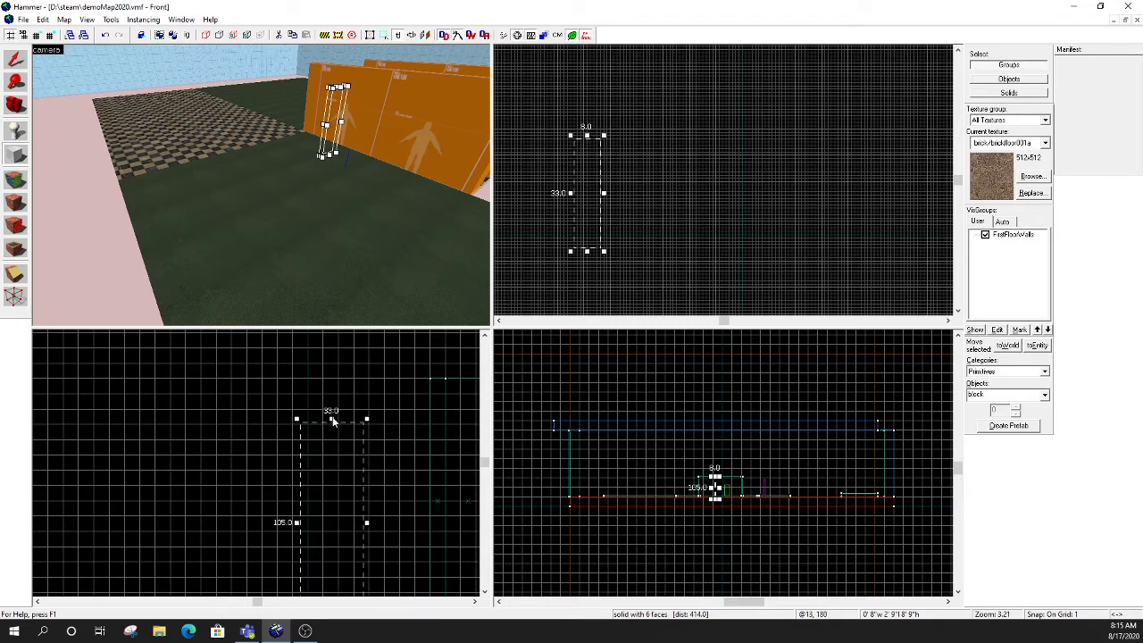
left_click_drag(330, 424, 332, 375)
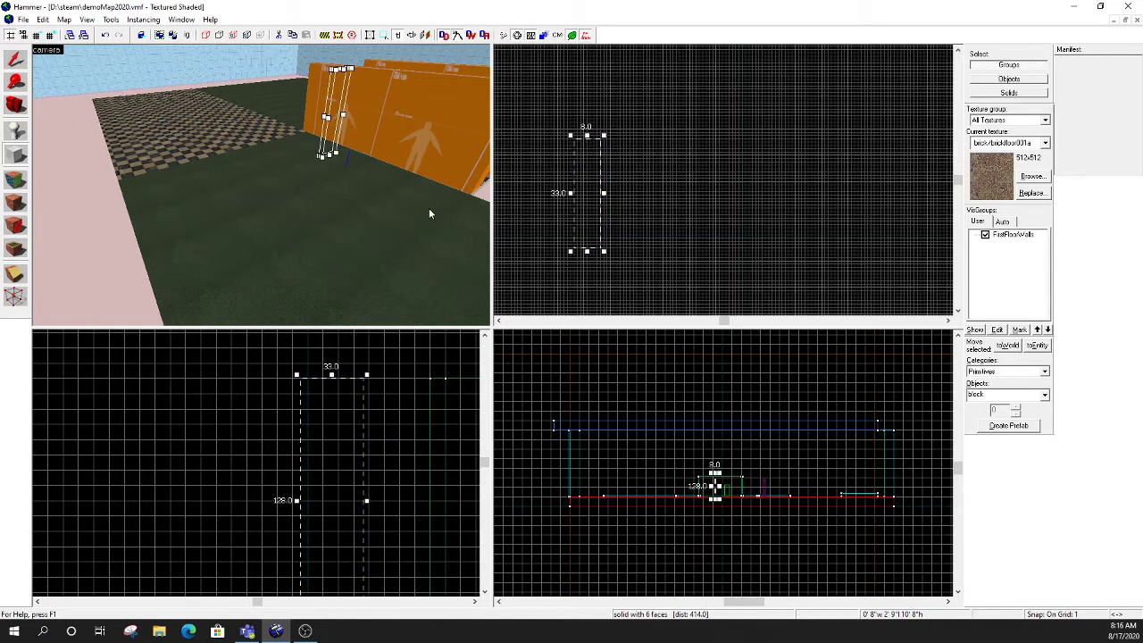
key("Return")
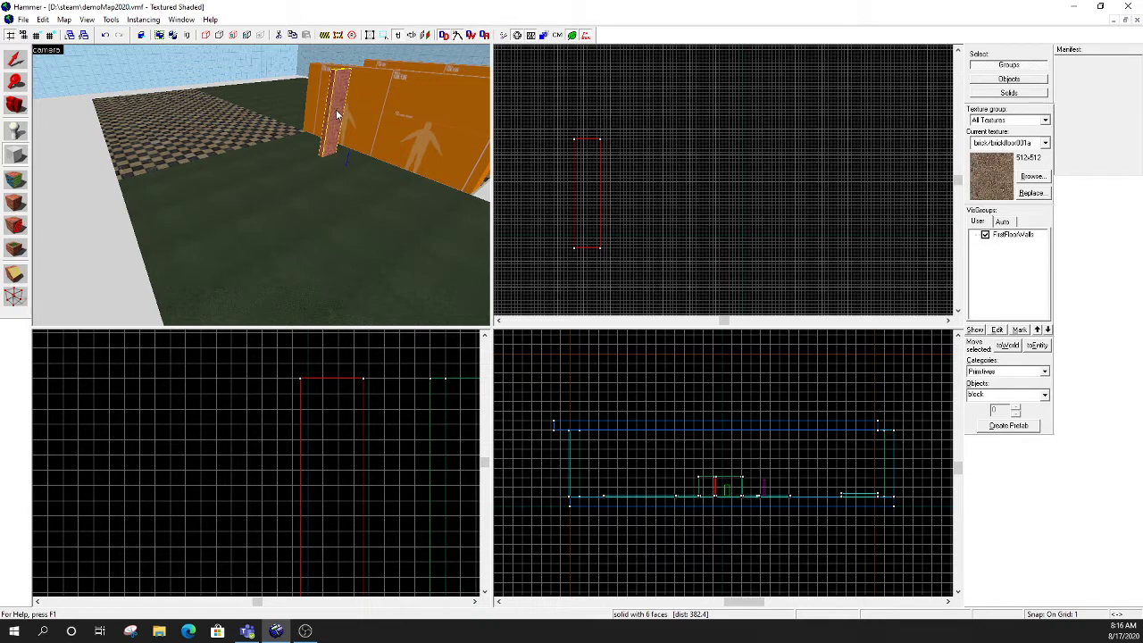
- Shift the new block in the top view and set its length to 36 units
left_click(14, 60)
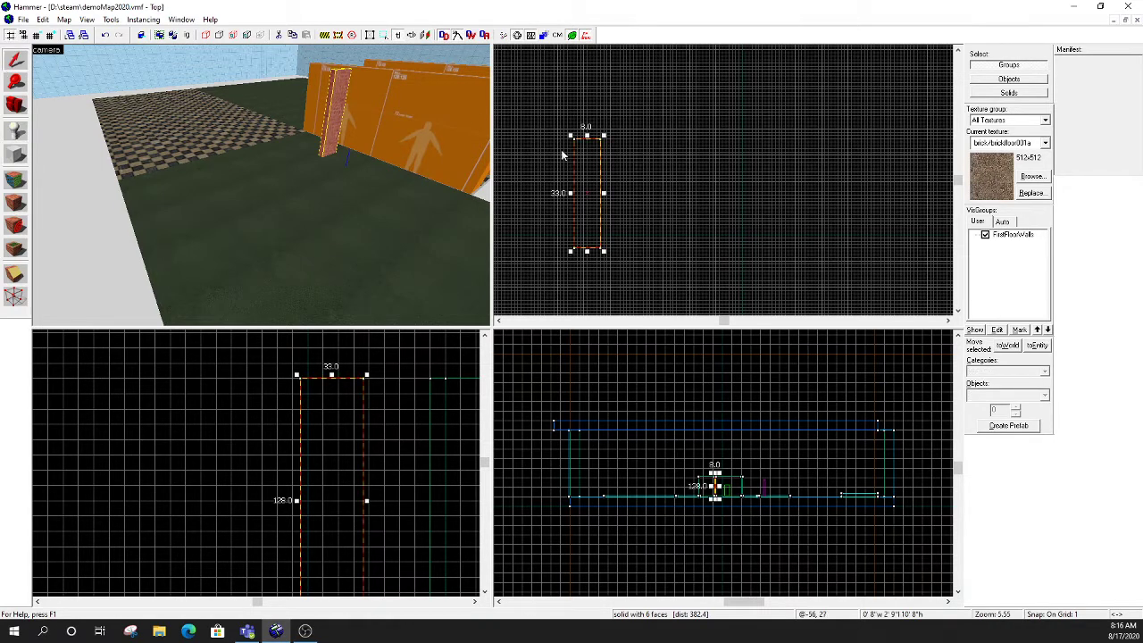
mouse_move(584, 153)
left_mouse_down()
mouse_move(760, 140)
mouse_move(696, 158)
mouse_move(628, 157)
left_mouse_up()
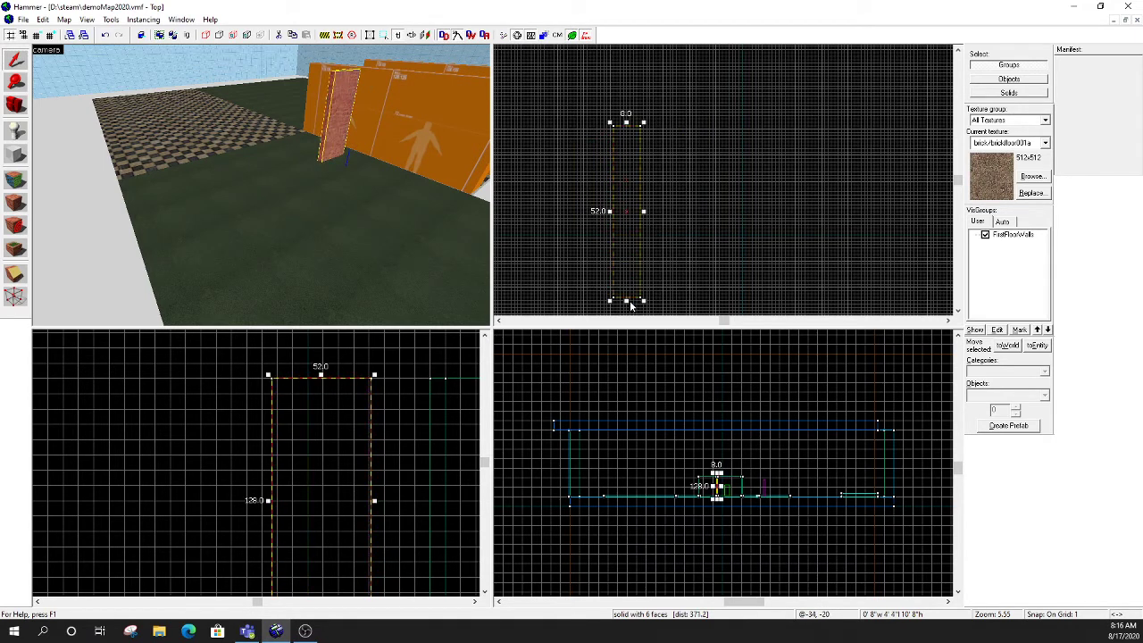
mouse_move(629, 300)
left_mouse_down()
mouse_move(636, 222)
mouse_move(637, 247)
left_mouse_up()
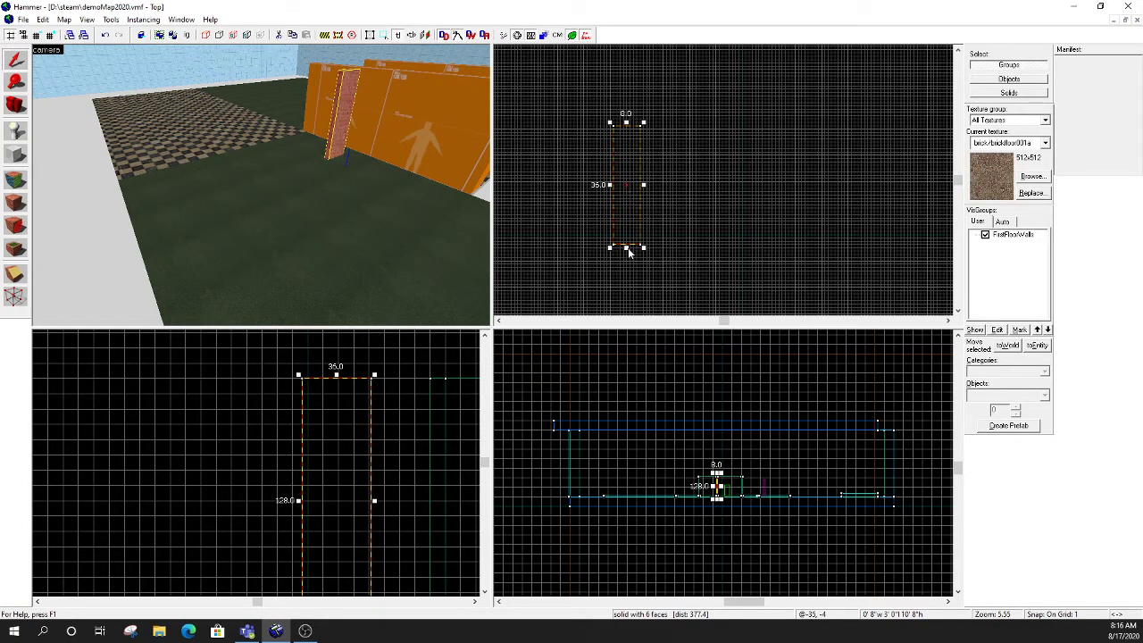
- Reshape the block into a wall 105 units wide and 8 units thick, and move it closer to the orange walls
mouse_move(629, 251)
left_mouse_down()
mouse_move(626, 150)
mouse_move(628, 159)
mouse_move(651, 141)
mouse_move(947, 145)
left_mouse_up()
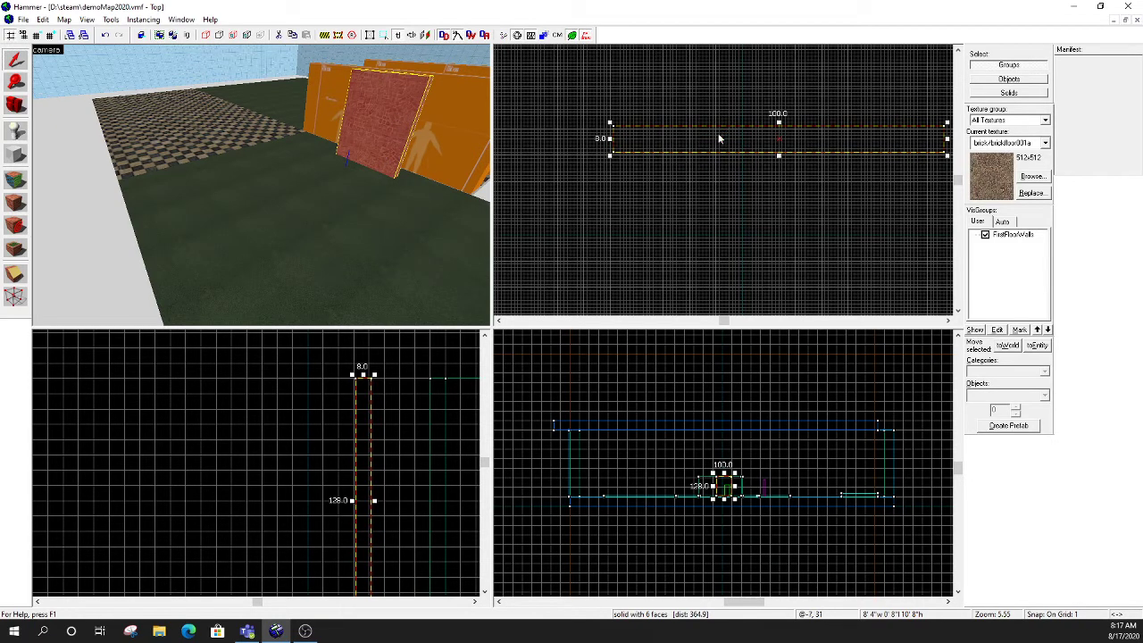
mouse_move(718, 134)
left_mouse_down()
mouse_move(685, 170)
mouse_move(676, 158)
mouse_move(687, 122)
left_mouse_up()
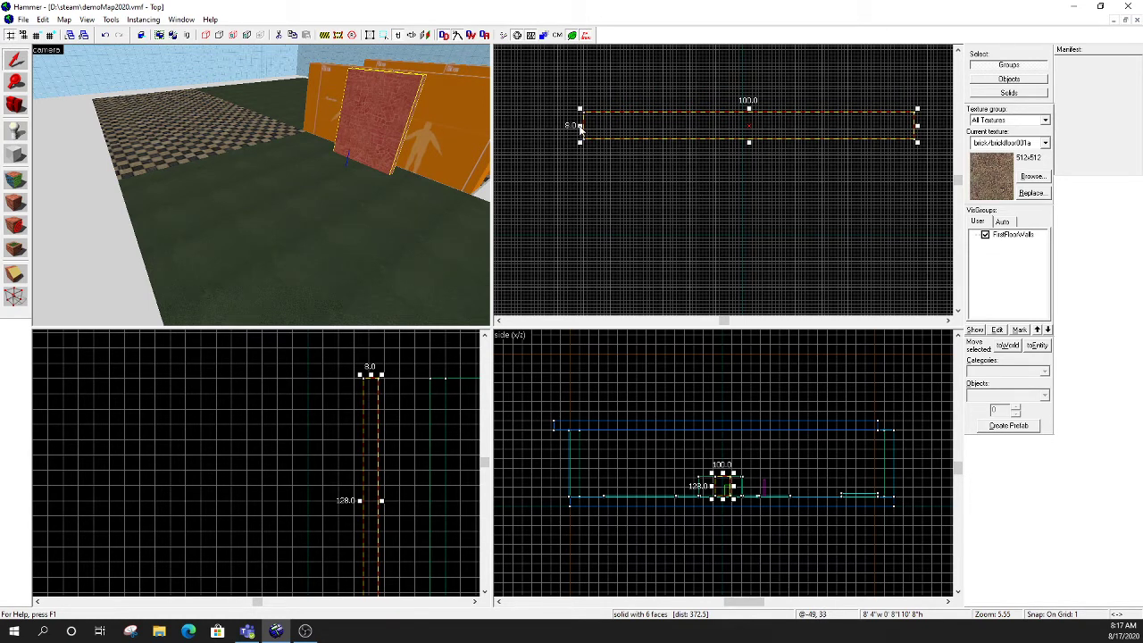
mouse_move(580, 127)
left_mouse_down()
mouse_move(520, 125)
mouse_move(625, 122)
mouse_move(565, 125)
left_mouse_up()
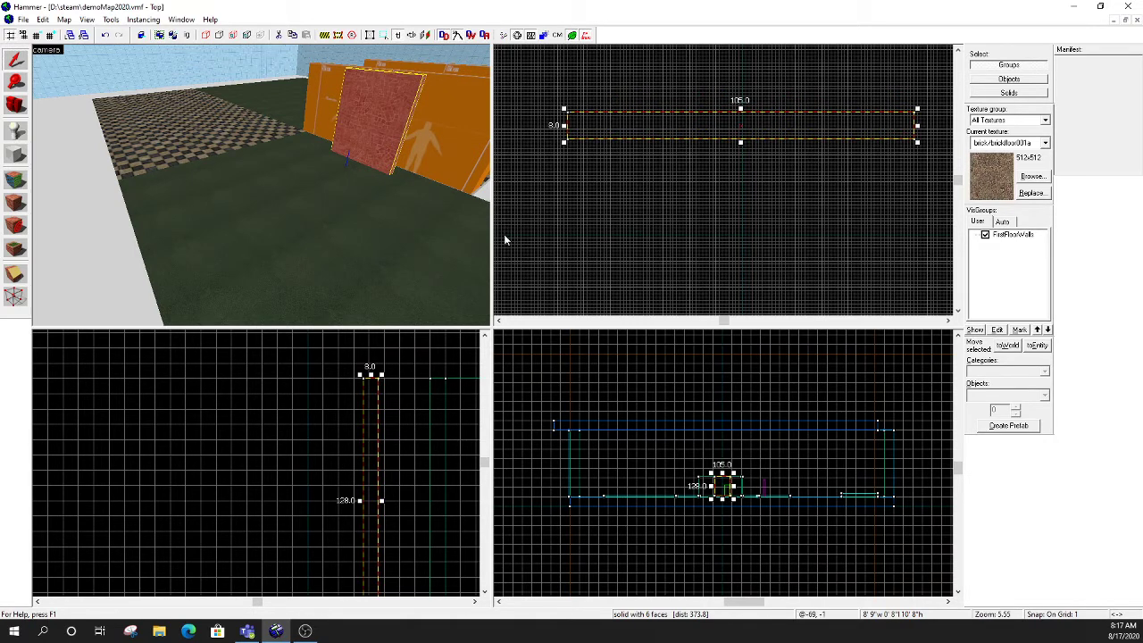
scroll(358, 501, "up", 7)
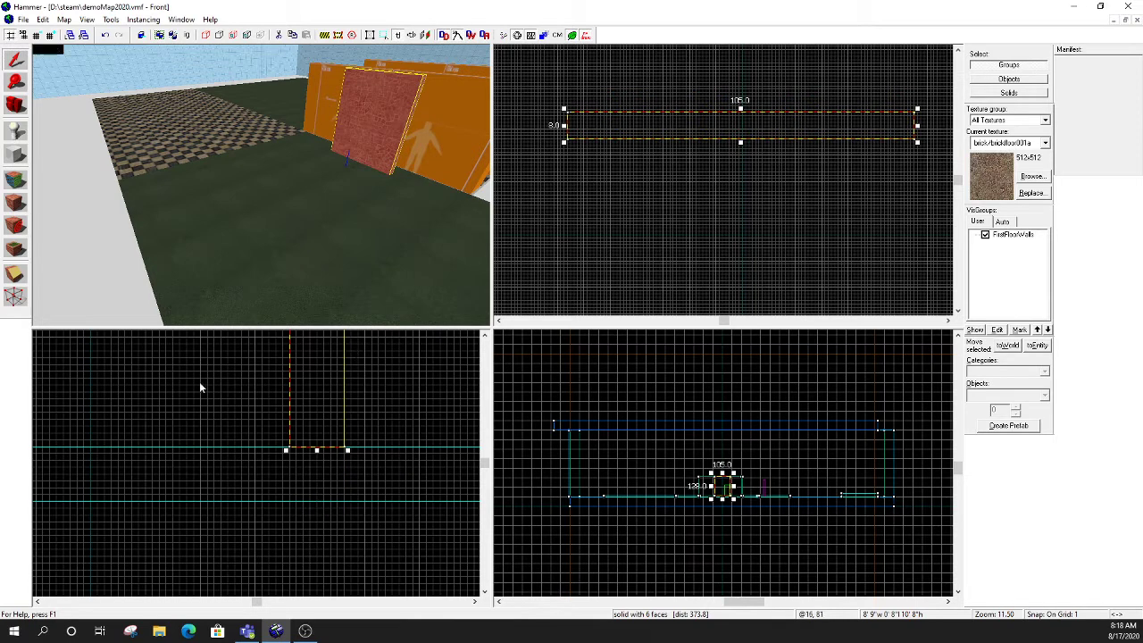
- Move the wall block about 2 units sideways along its thickness in the front view
left_click_drag(326, 398, 307, 441)
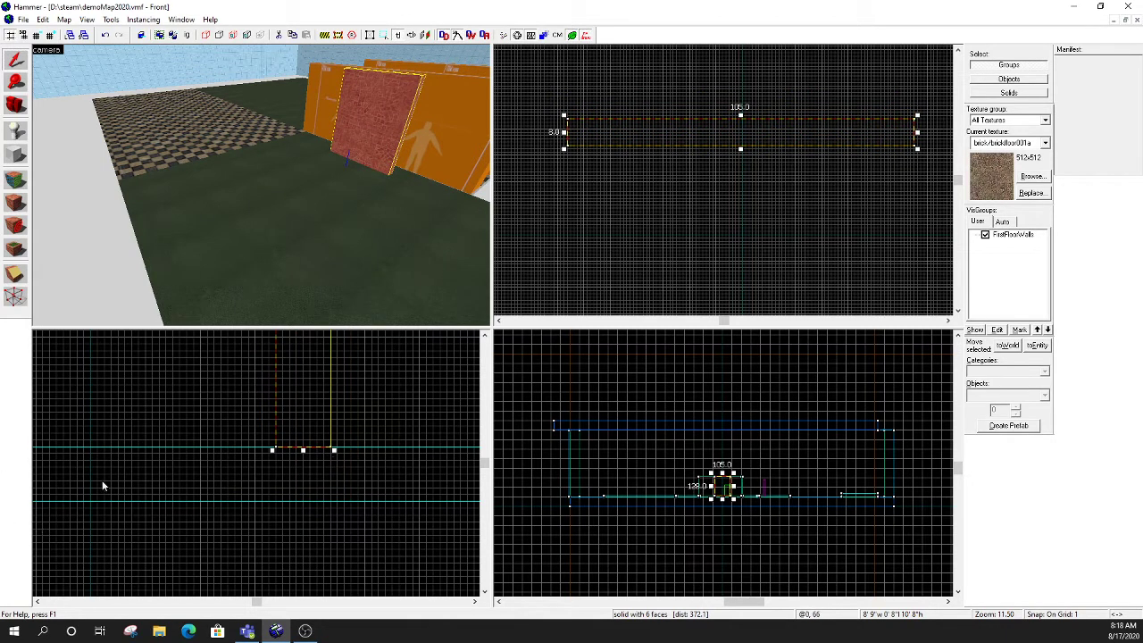
scroll(191, 452, "down", 10)
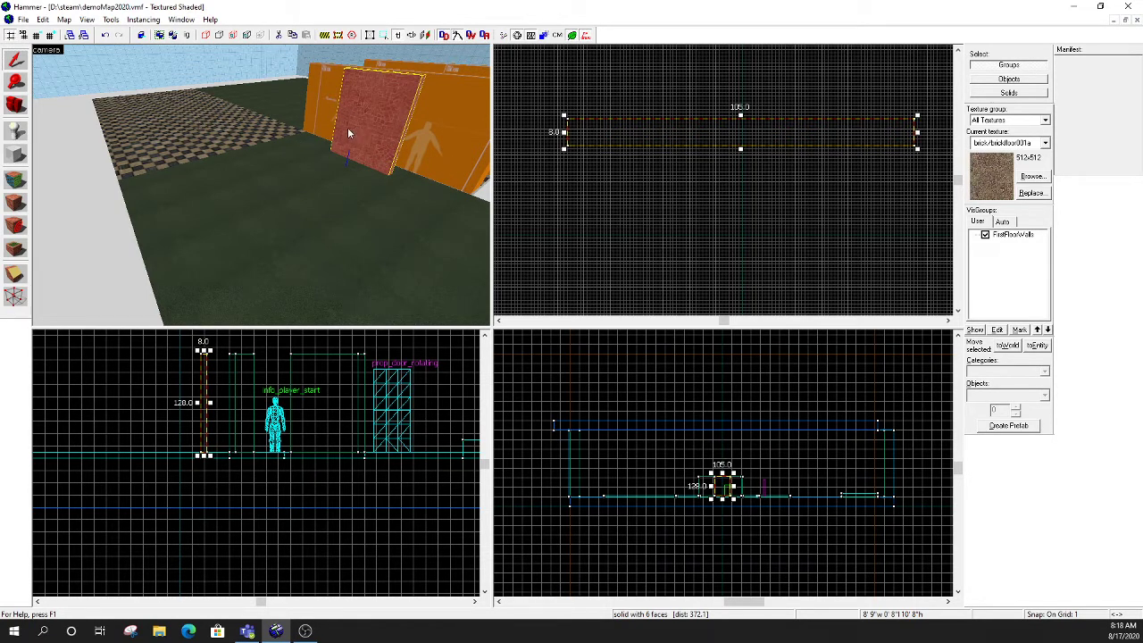
left_click(16, 182)
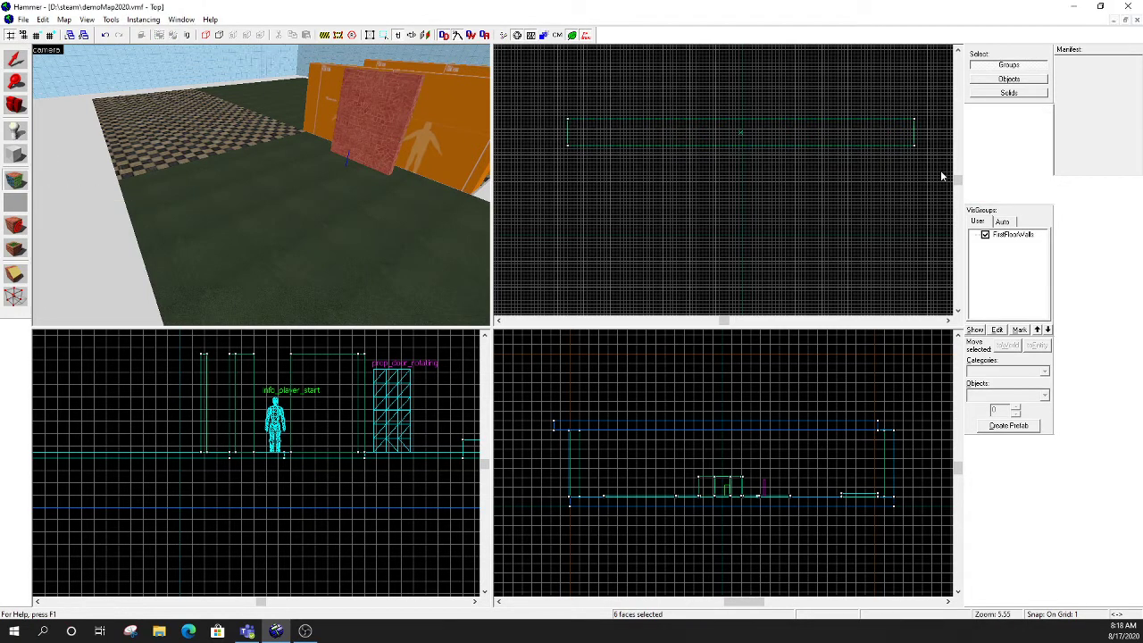
left_click_drag(670, 195, 618, 199)
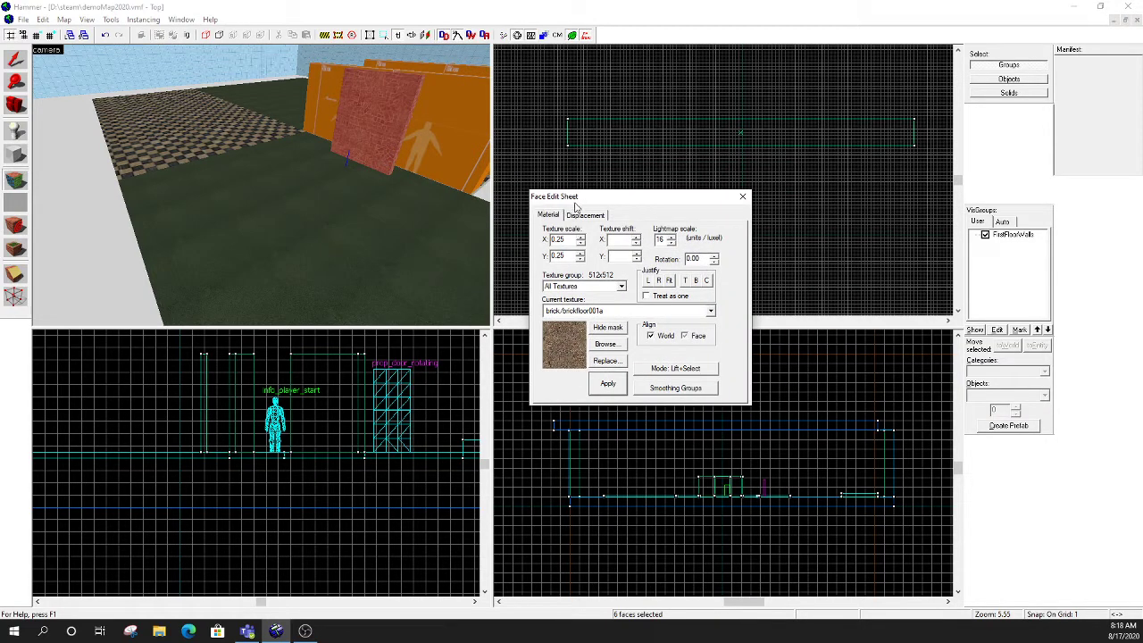
left_click(744, 197)
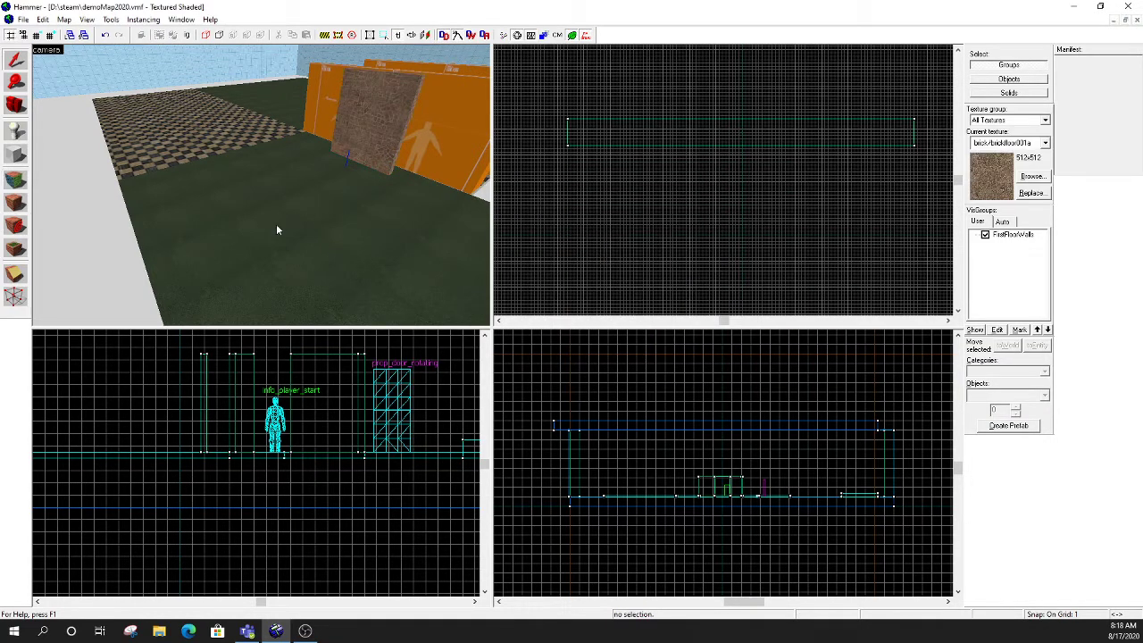
- Open the texture browser from the face editing sheet and filter the textures by "wall"
left_click(18, 182)
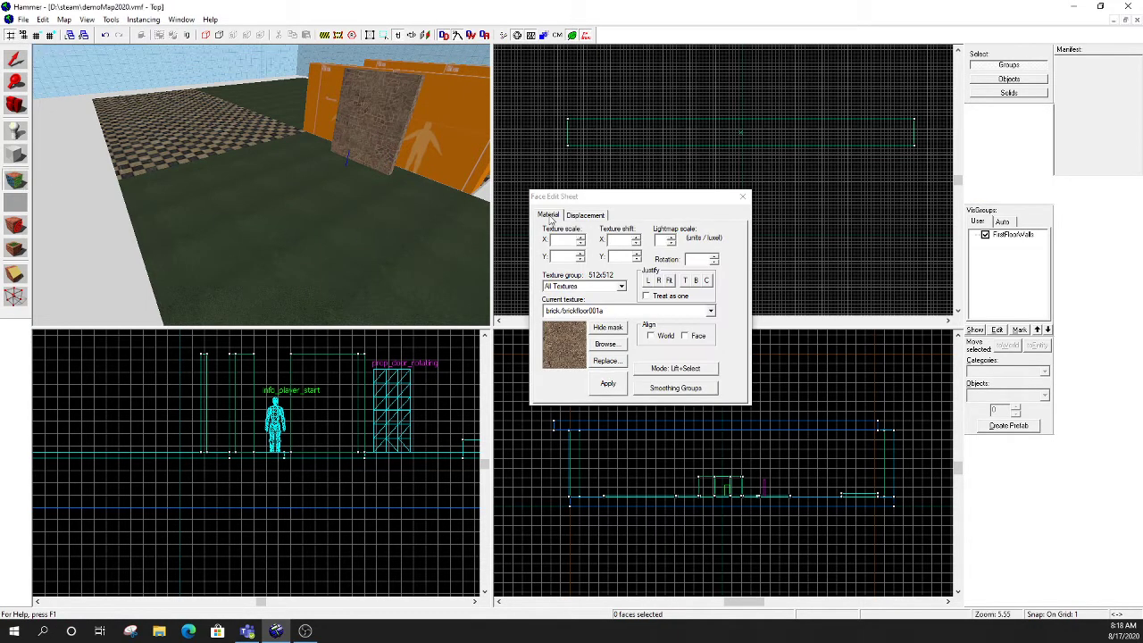
left_click_drag(604, 199, 598, 173)
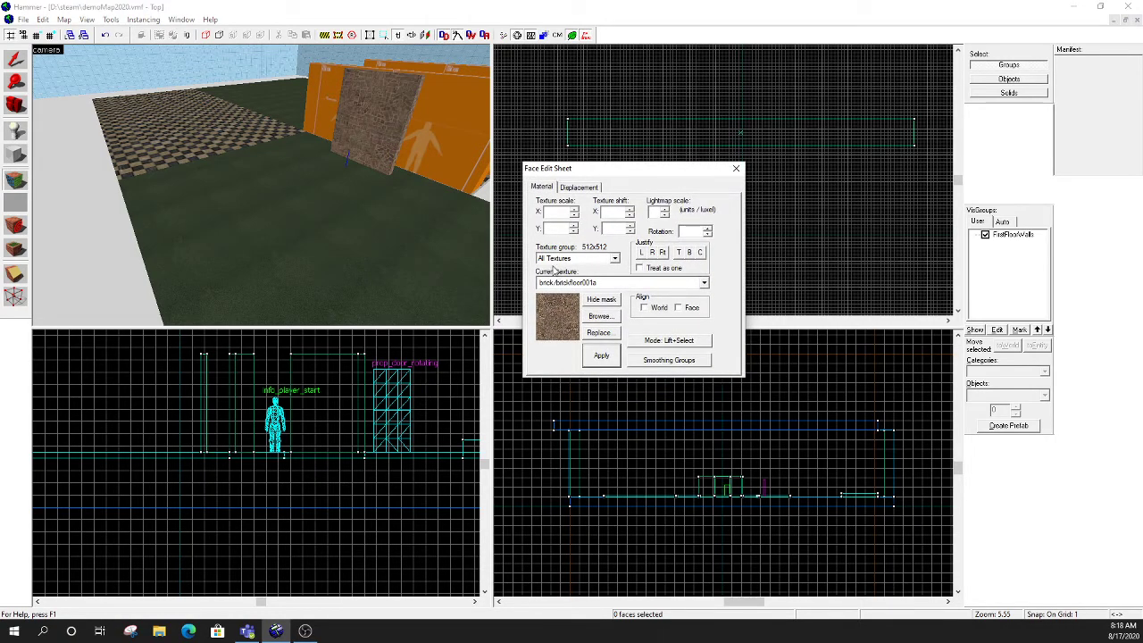
left_click(598, 318)
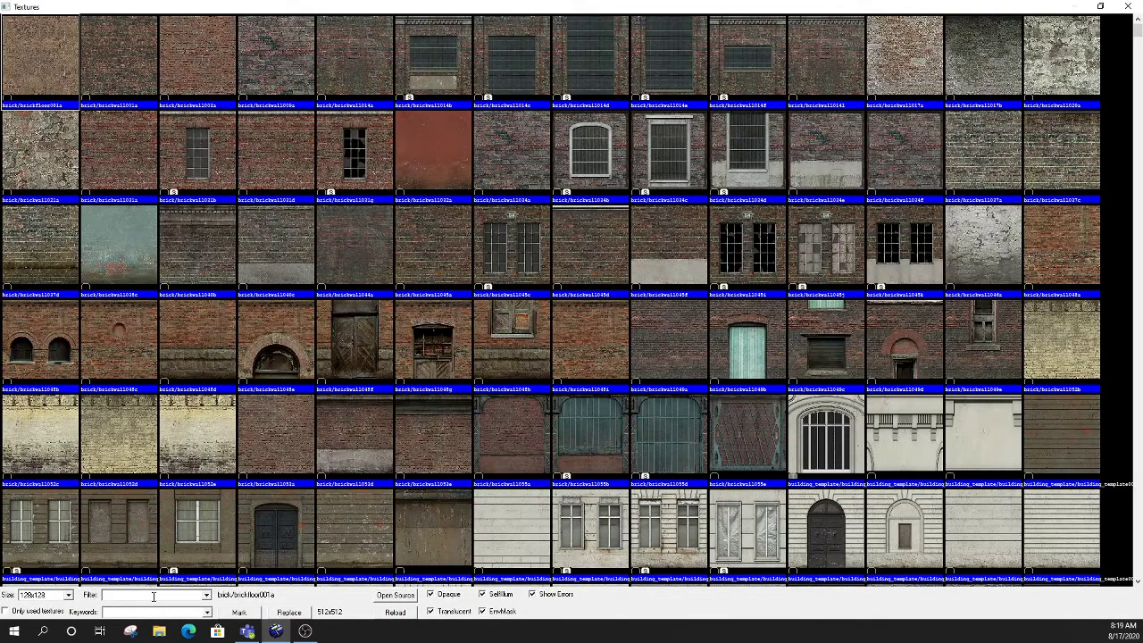
left_click(153, 596)
type("wall")
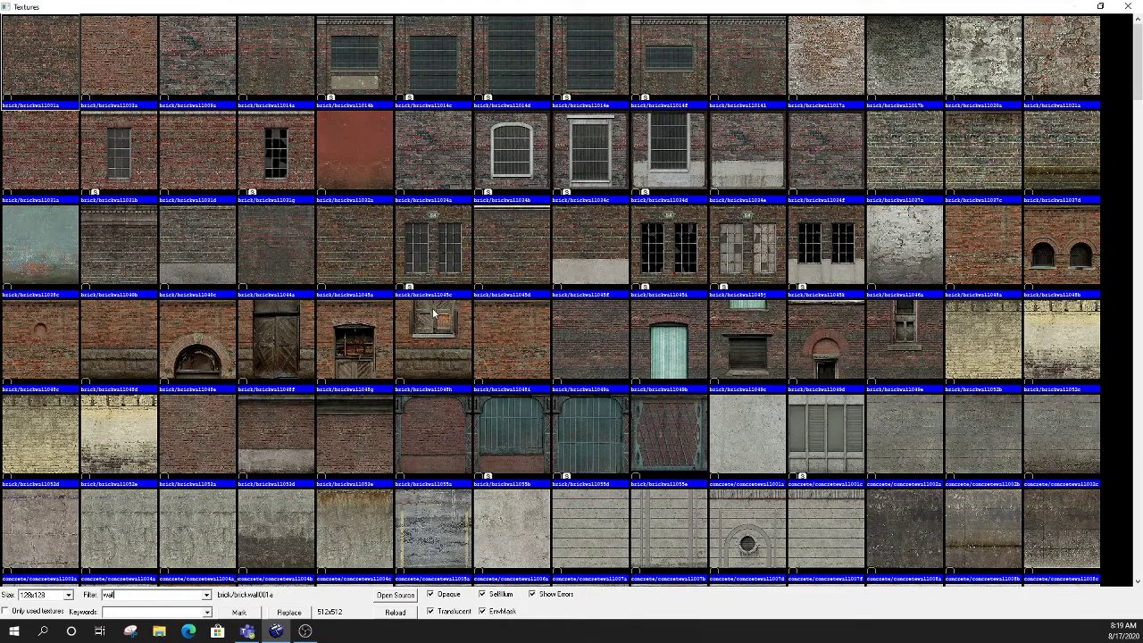
scroll(433, 308, "down", 3)
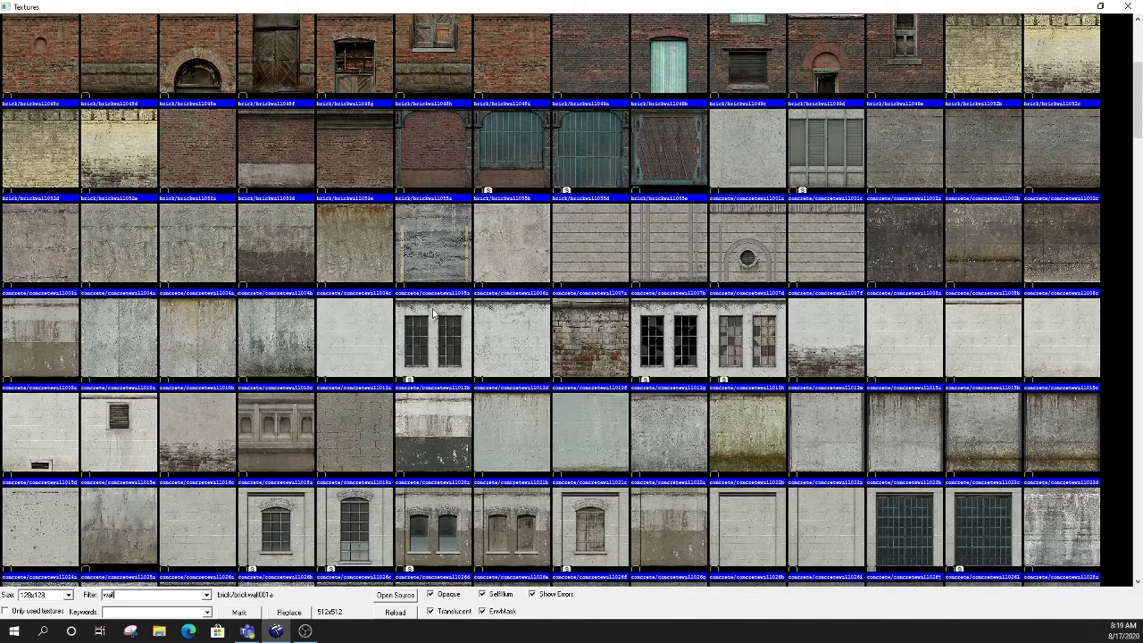
- Filter the textures by "dev" instead and choose dev/dev_measurewall01c as the current texture
double_click(128, 597)
type("dev")
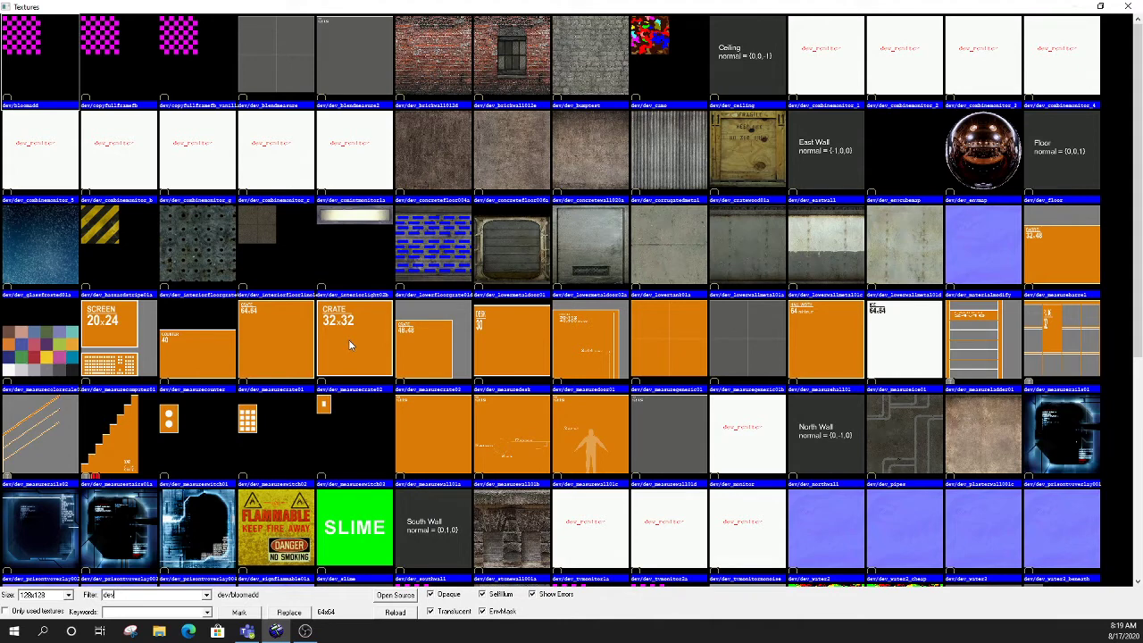
double_click(591, 435)
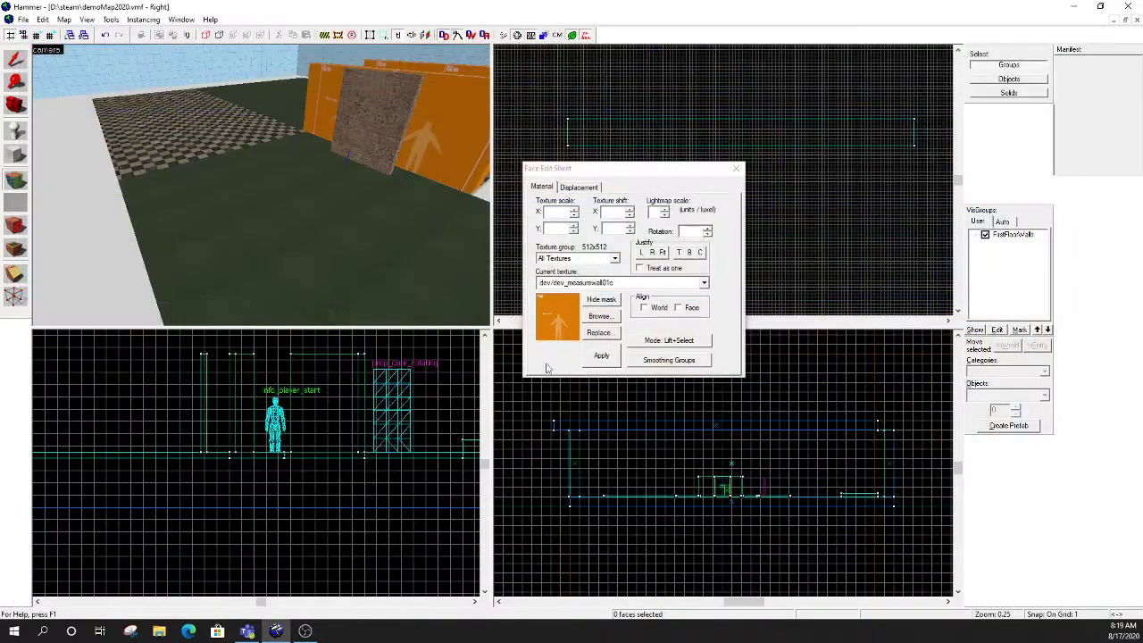
- Apply the dev_measurewall01c texture to the new wall's front face, one end face and back face in the 3D view
key("z")
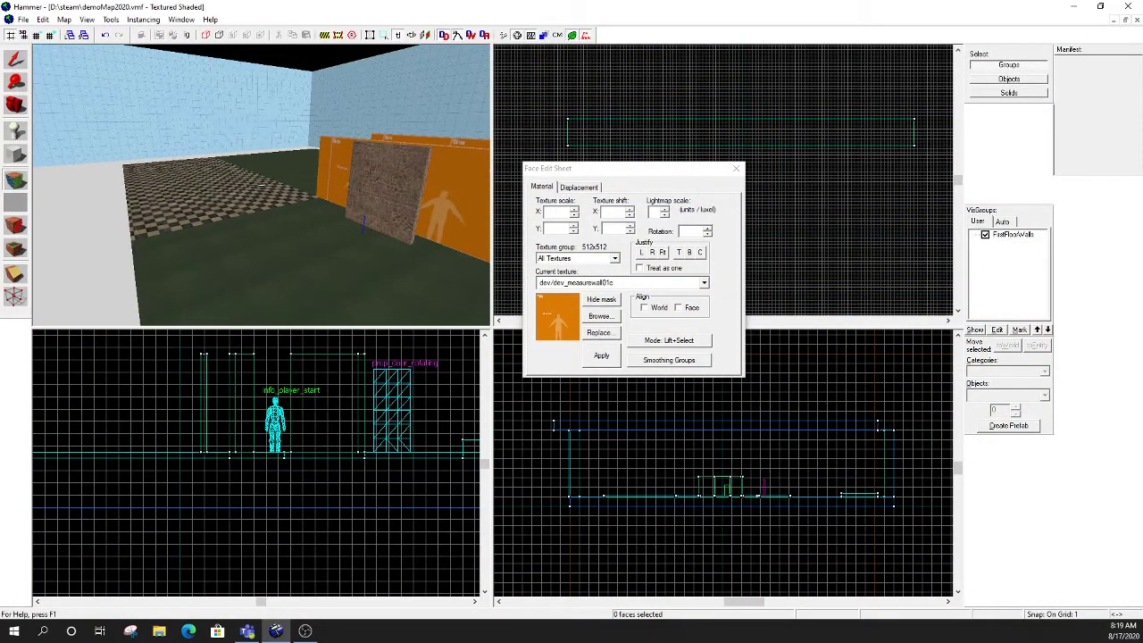
key("w")
right_click(260, 186)
key("d")
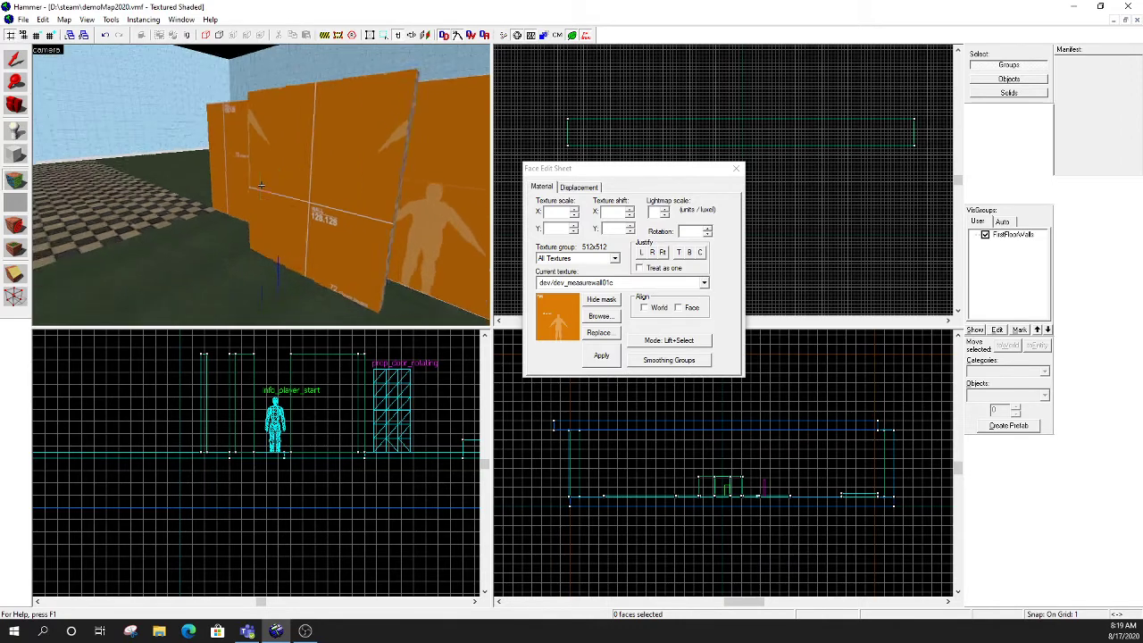
right_click(261, 186)
key("a")
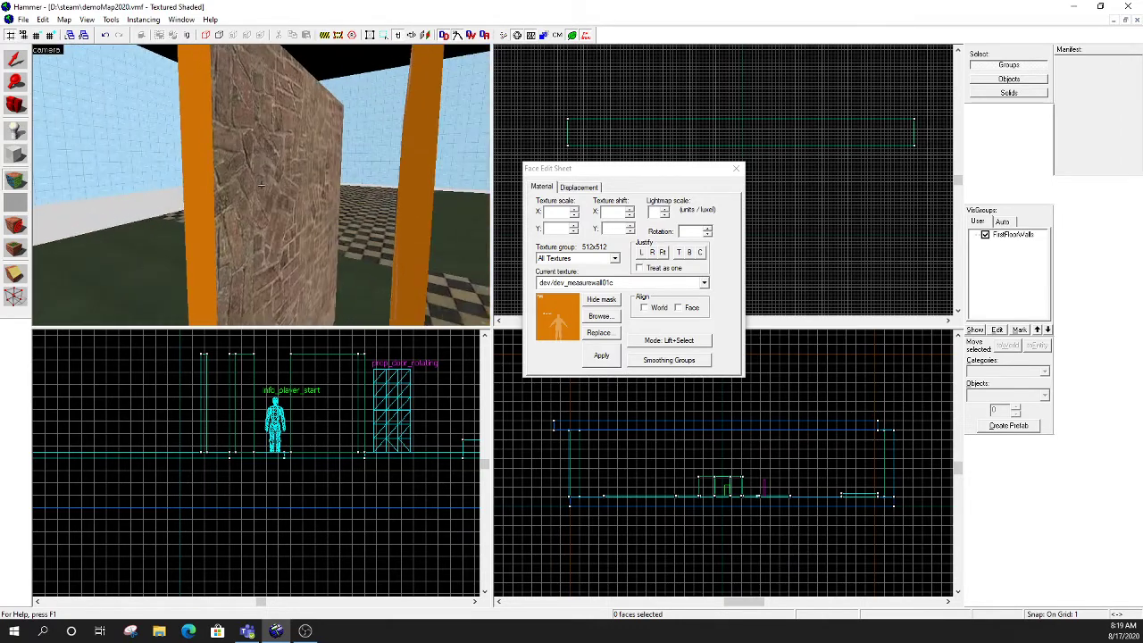
right_click(261, 186)
- Apply the same texture to the wall's top and remaining end face, and close the face editing sheet
key("w")
key("d")
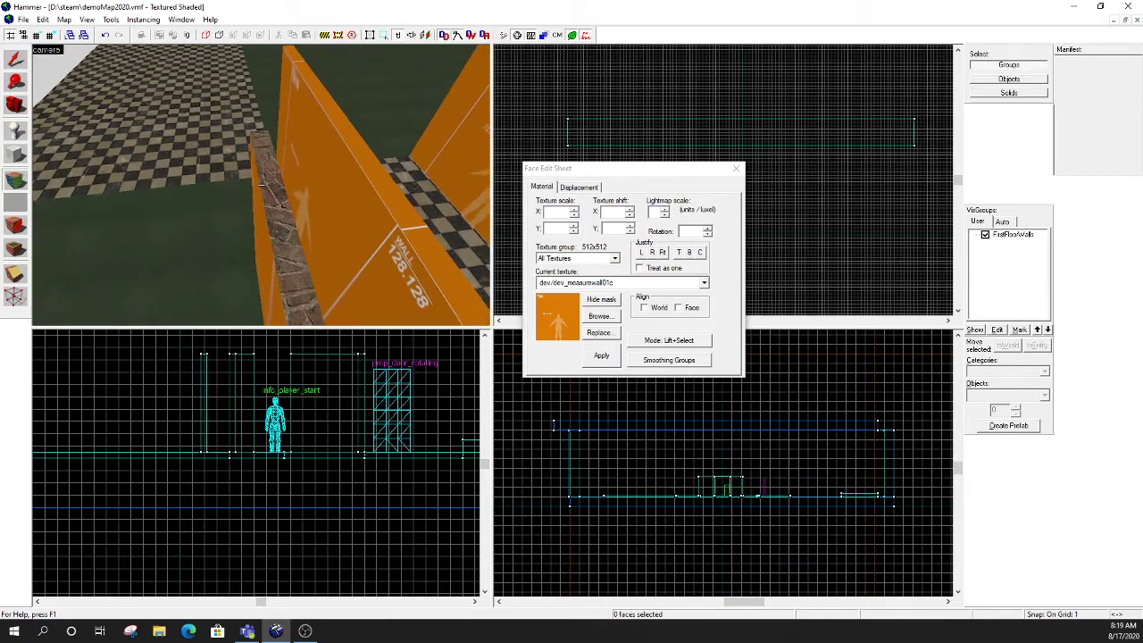
key("w")
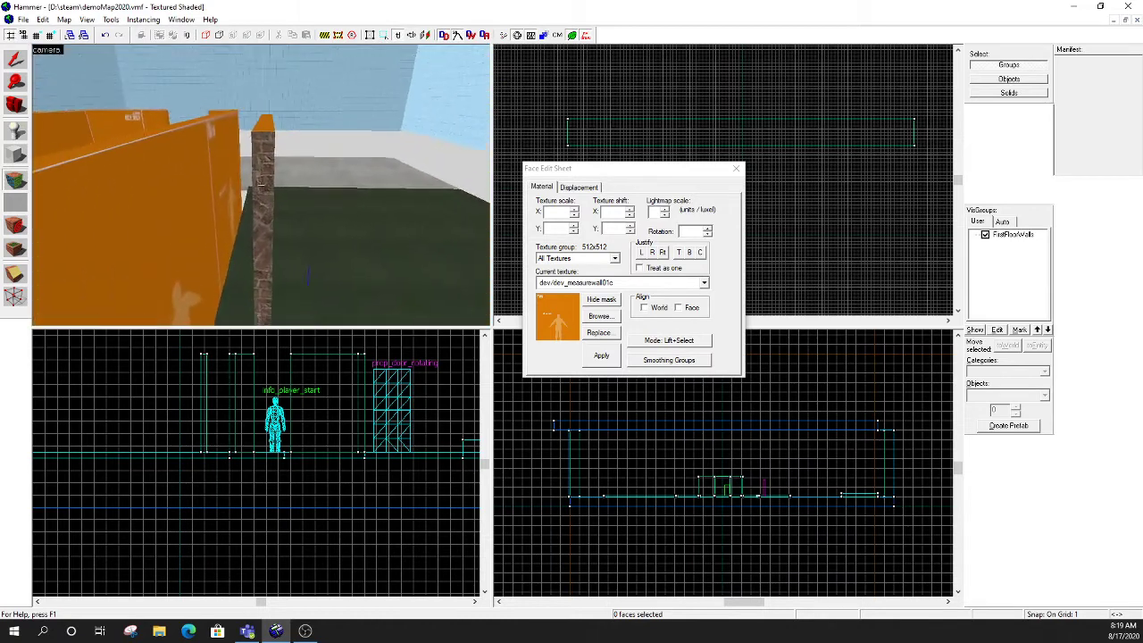
right_click(260, 186)
key("a")
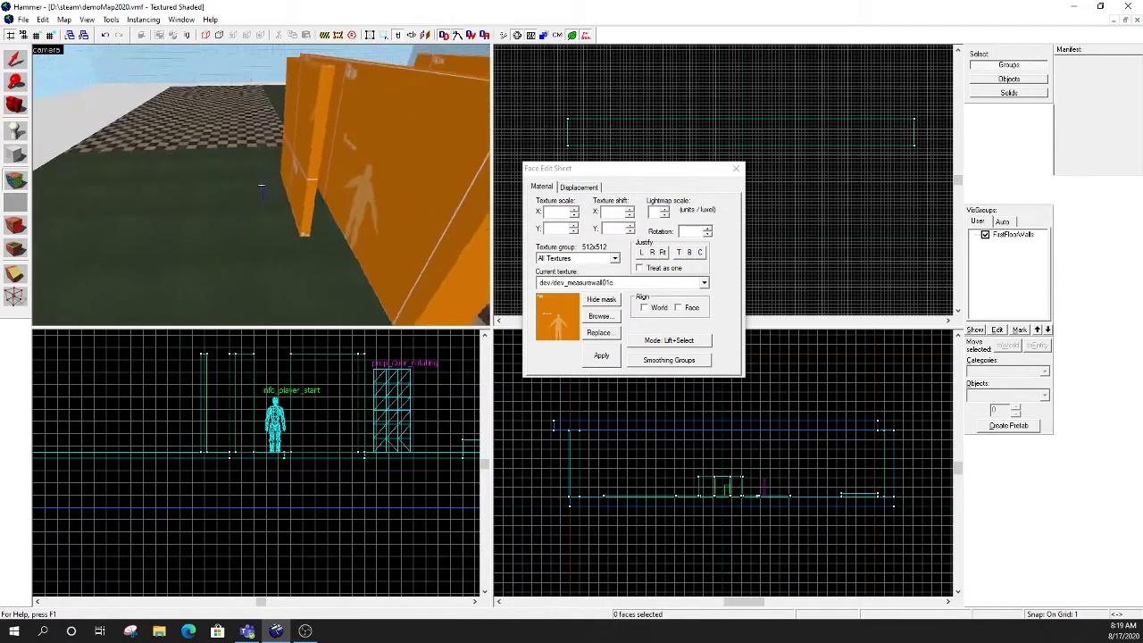
key("a")
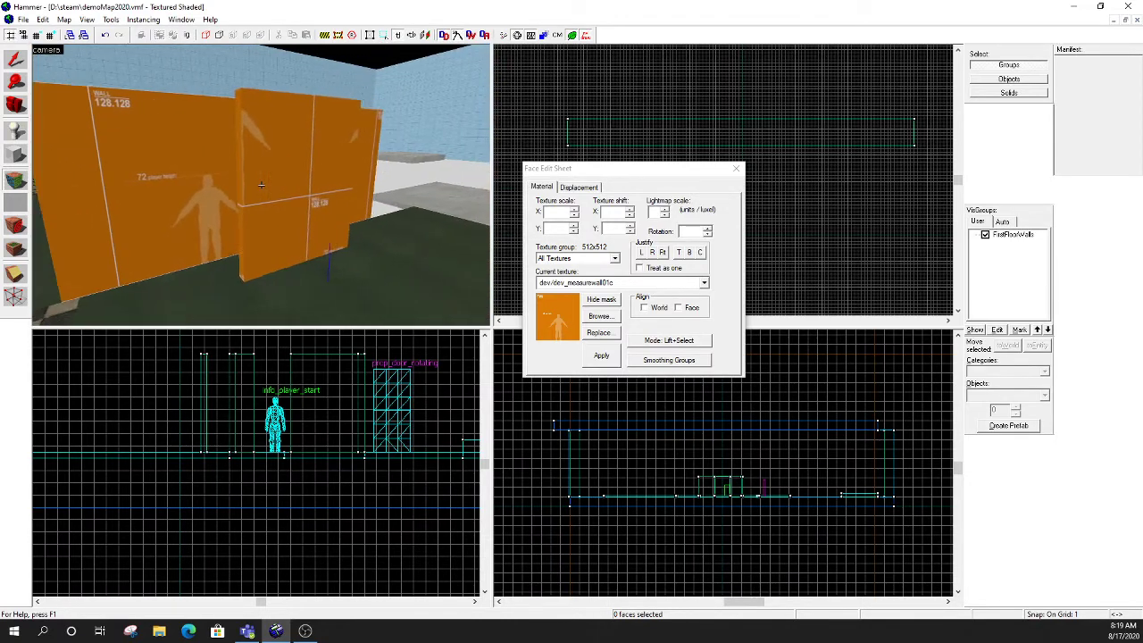
key("z")
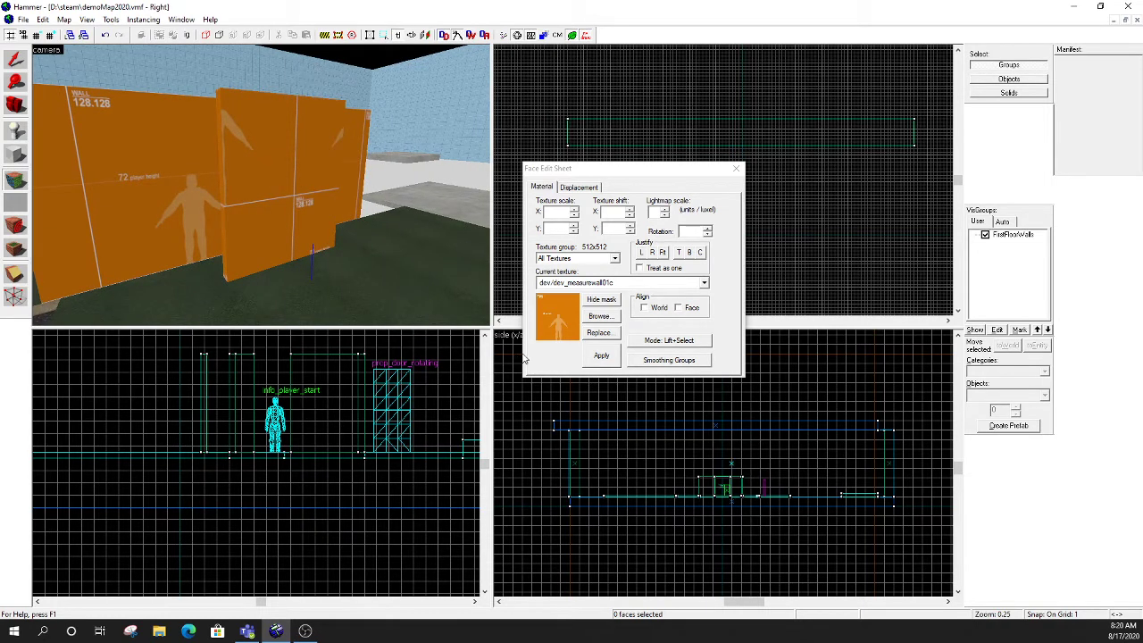
left_click(601, 355)
left_click(736, 168)
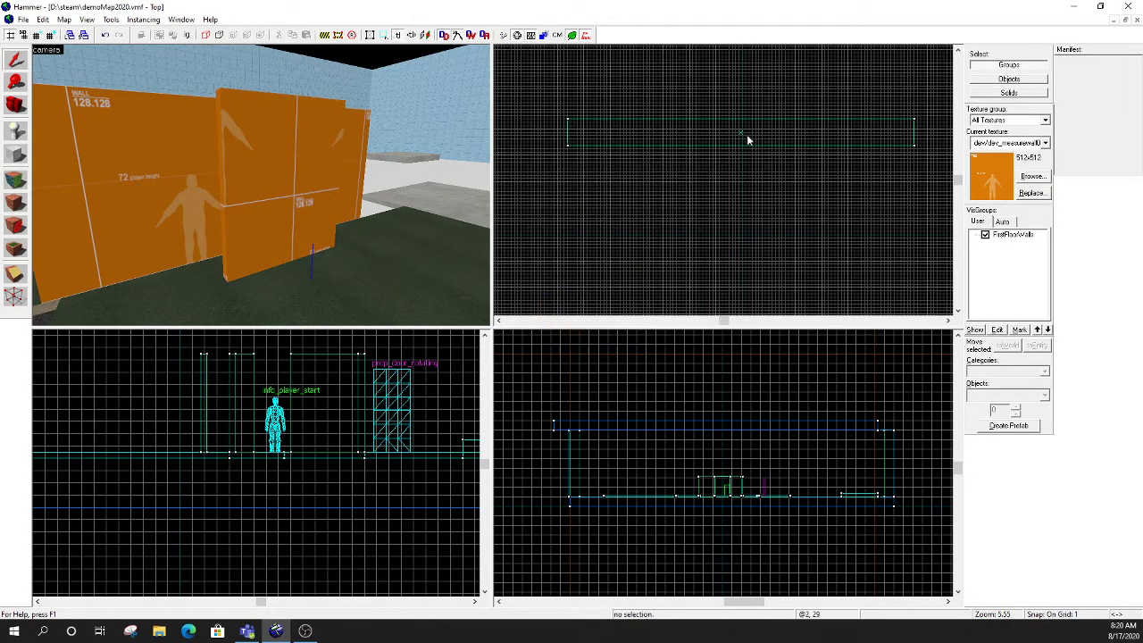
- Select the textured wall and move it in the top view farther away from the existing orange walls
left_click(742, 134)
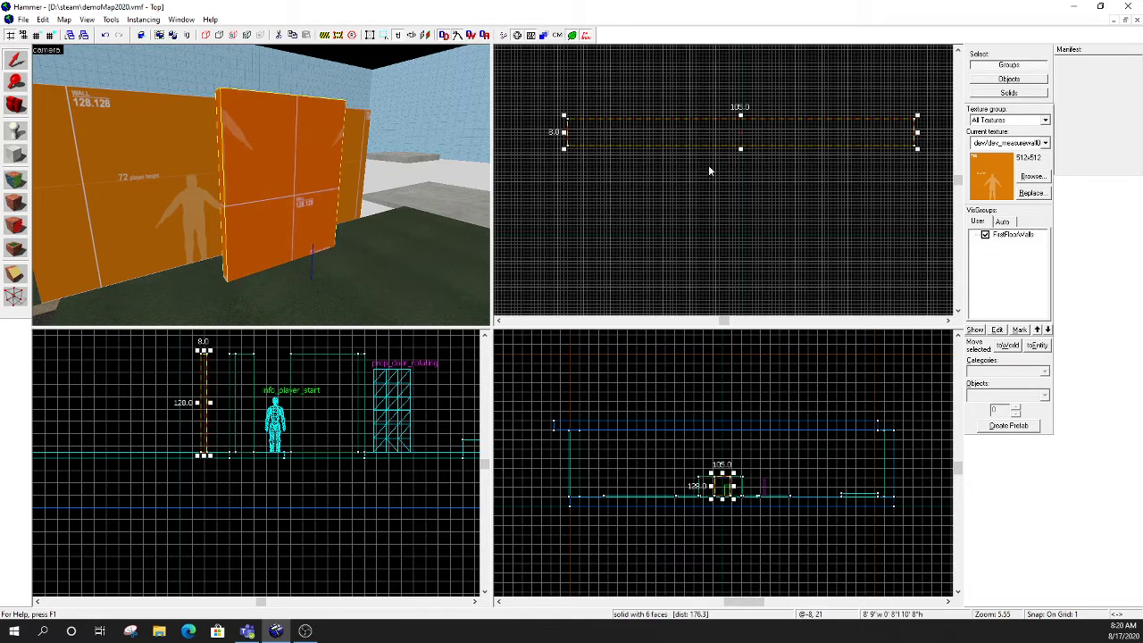
left_click_drag(677, 128, 754, 224)
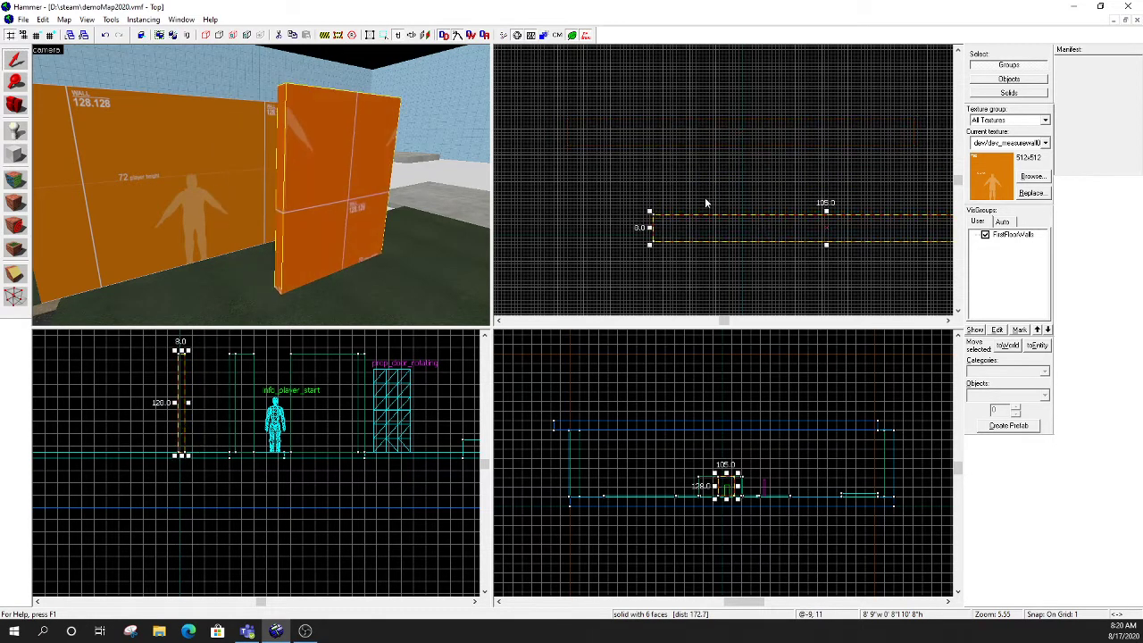
- Inspect the floor, the player figure and the existing orange walls, comparing their texture alignment with the new wall
key("z")
key("s")
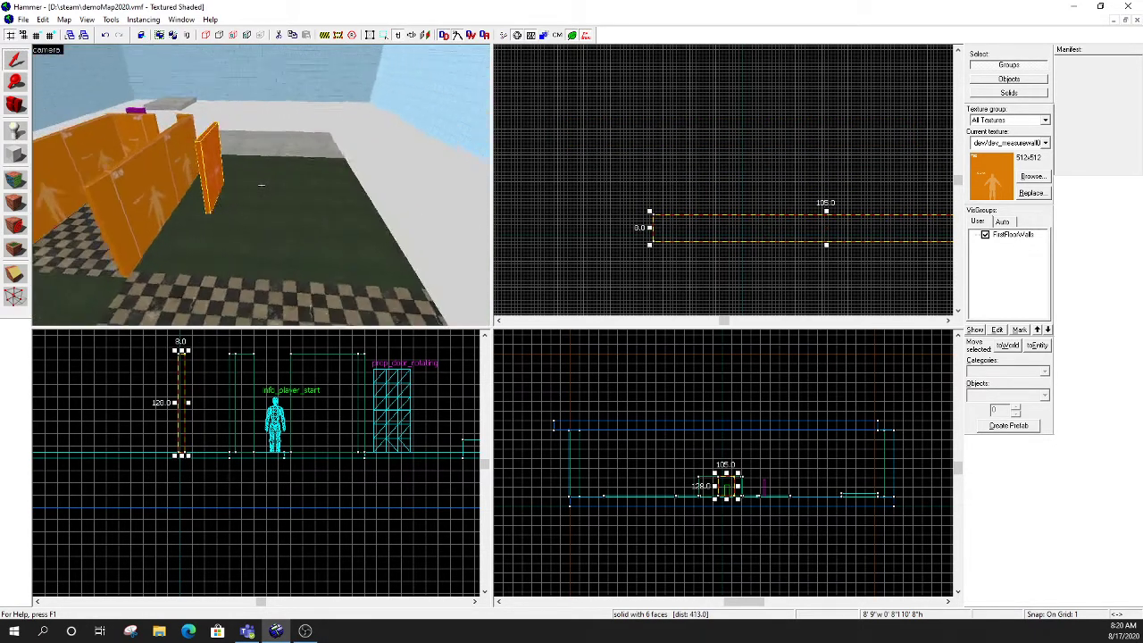
key("w")
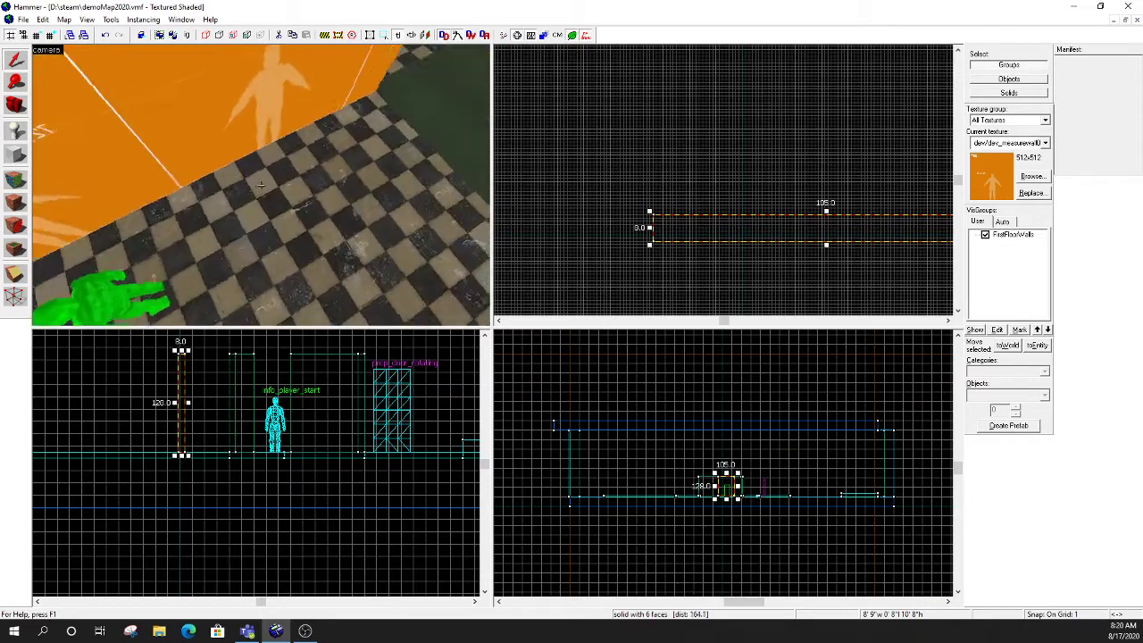
key("s")
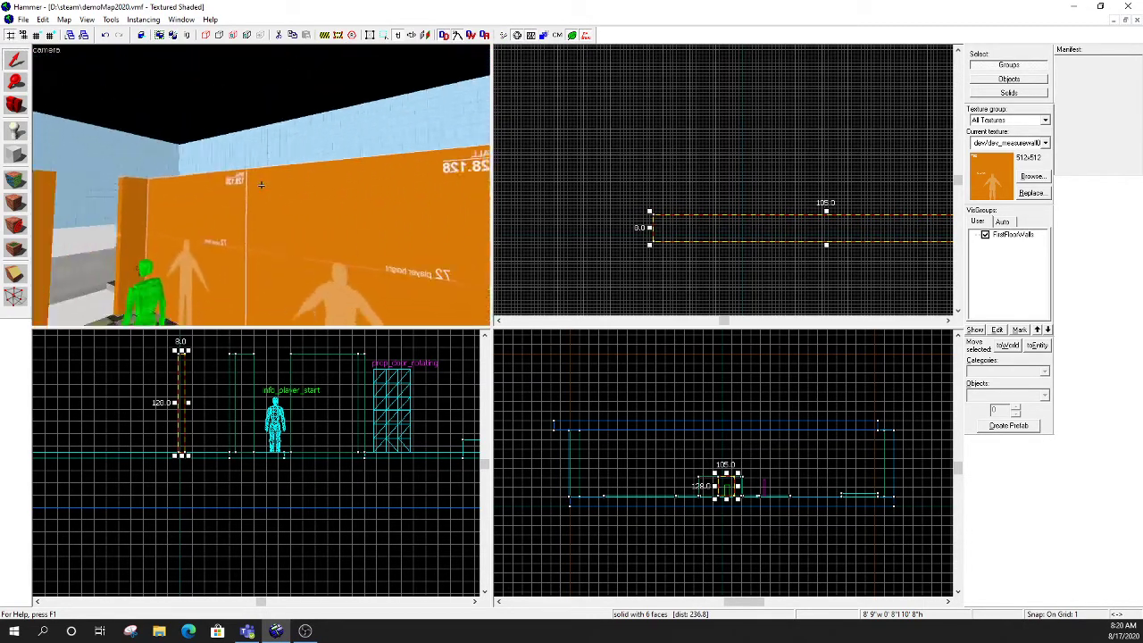
key("w")
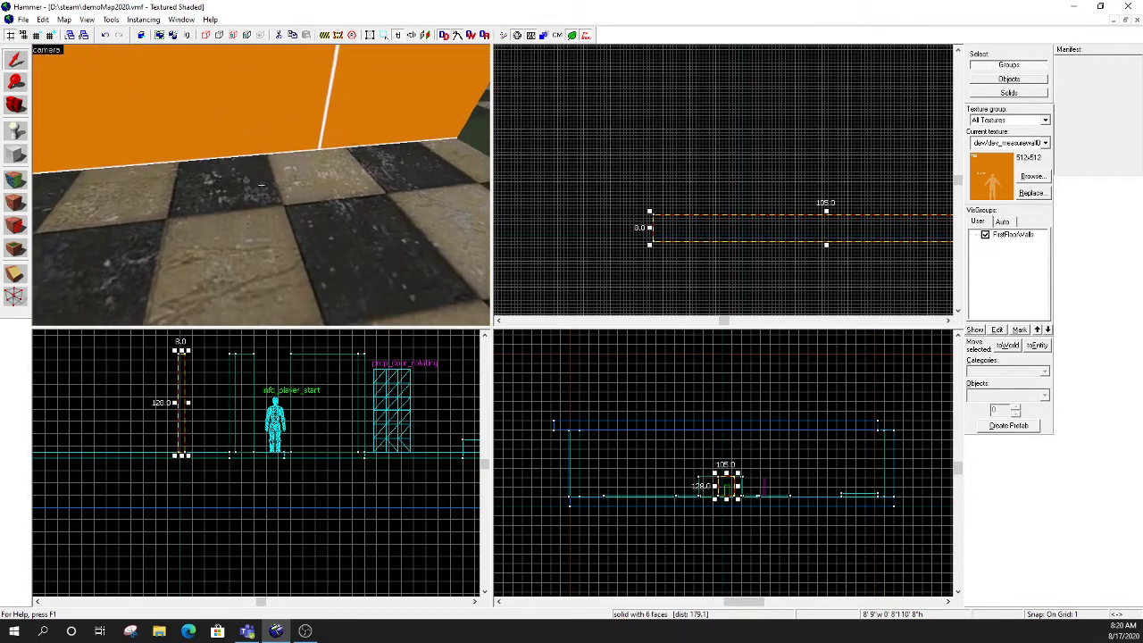
key("s")
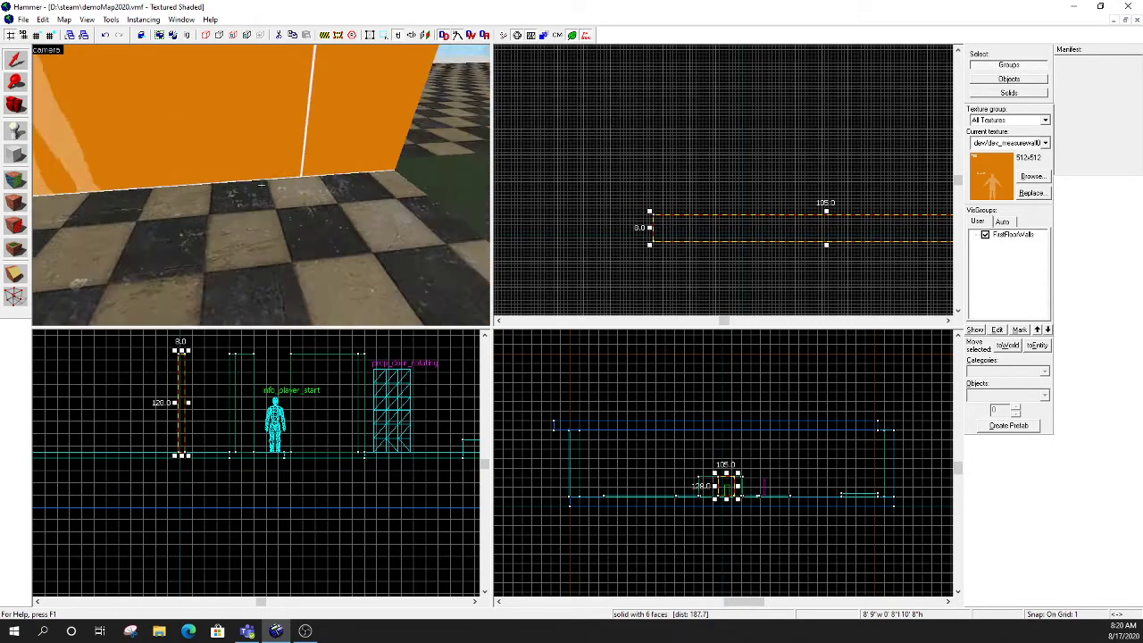
key("w")
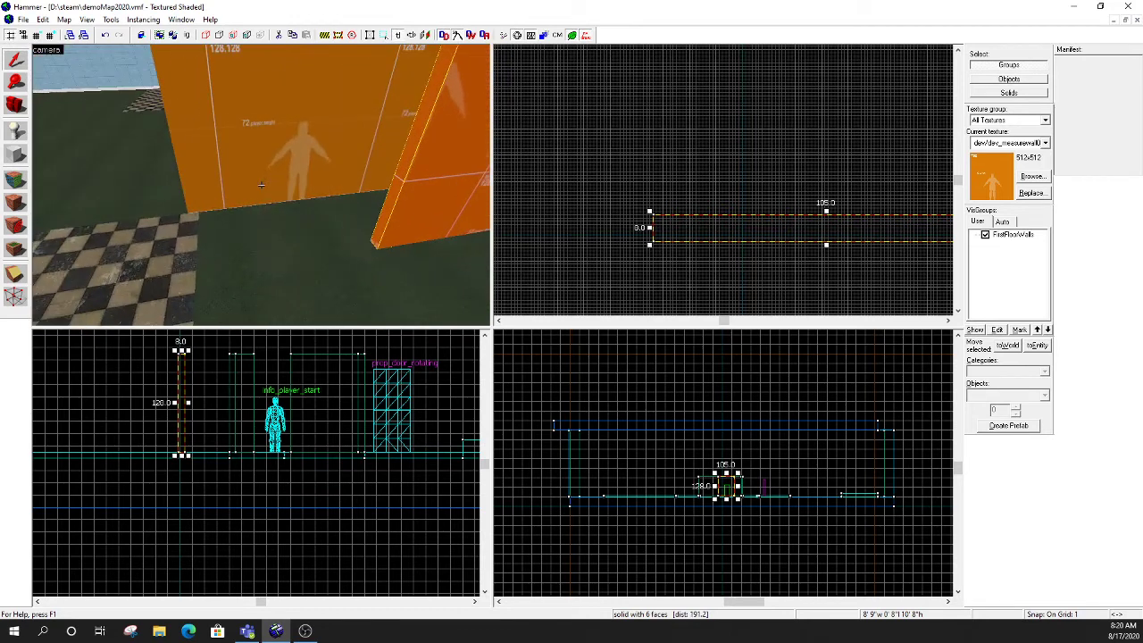
key("d")
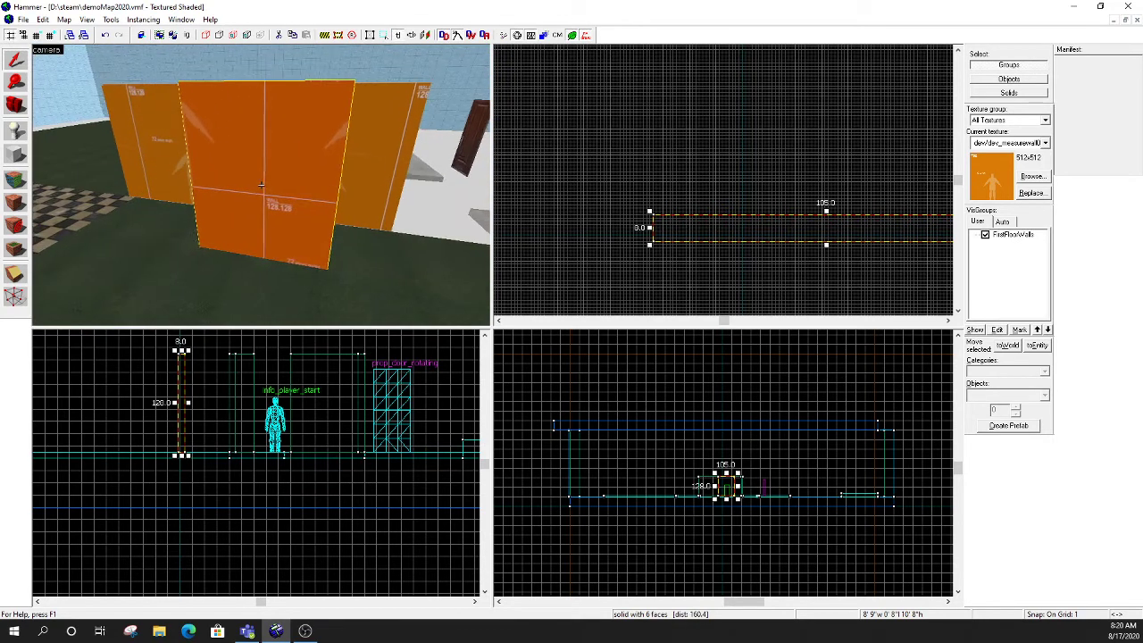
key("s")
key("w")
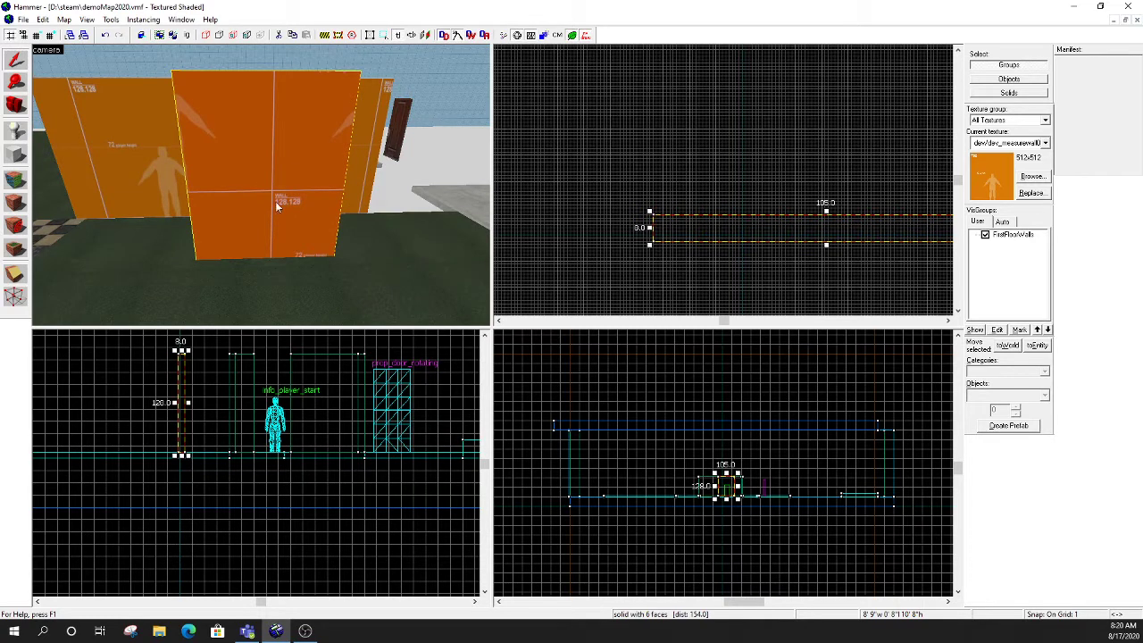
- Select the wall's front face for texture editing and set its texture shift to X -255 and Y -220
left_click(18, 182)
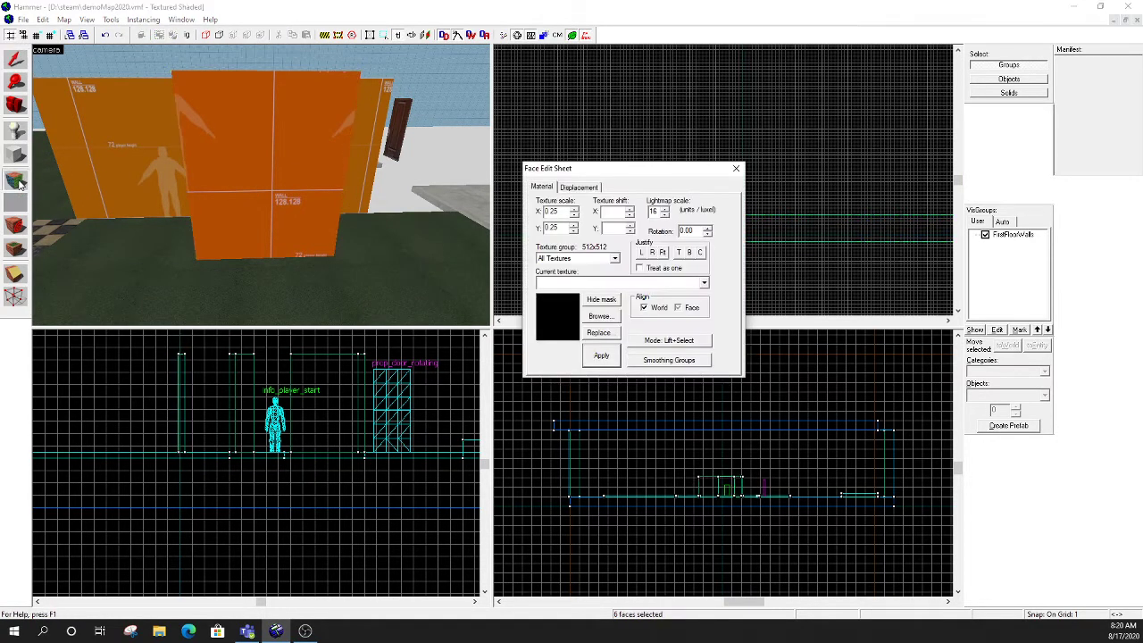
left_click(250, 144)
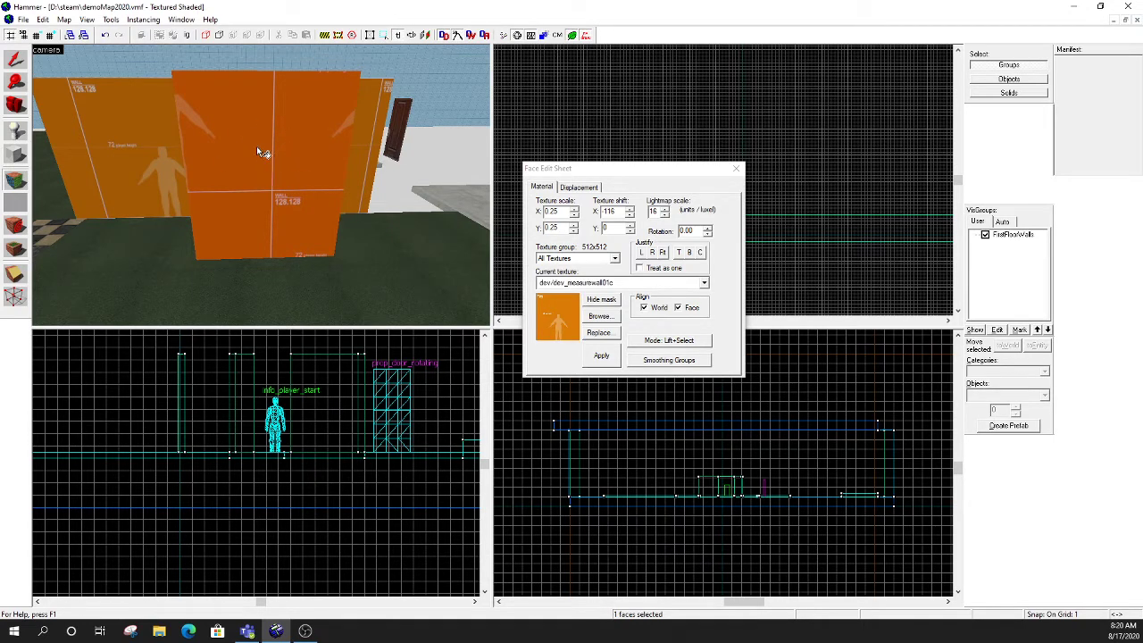
left_click(630, 216)
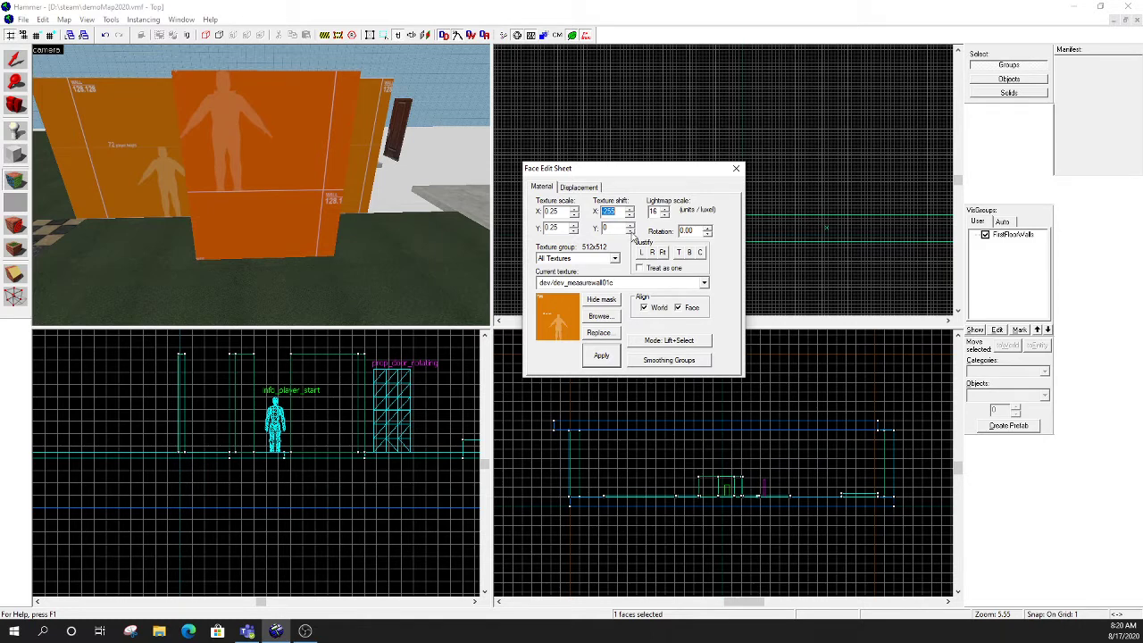
left_click_drag(630, 229, 631, 230)
key("z")
key("w")
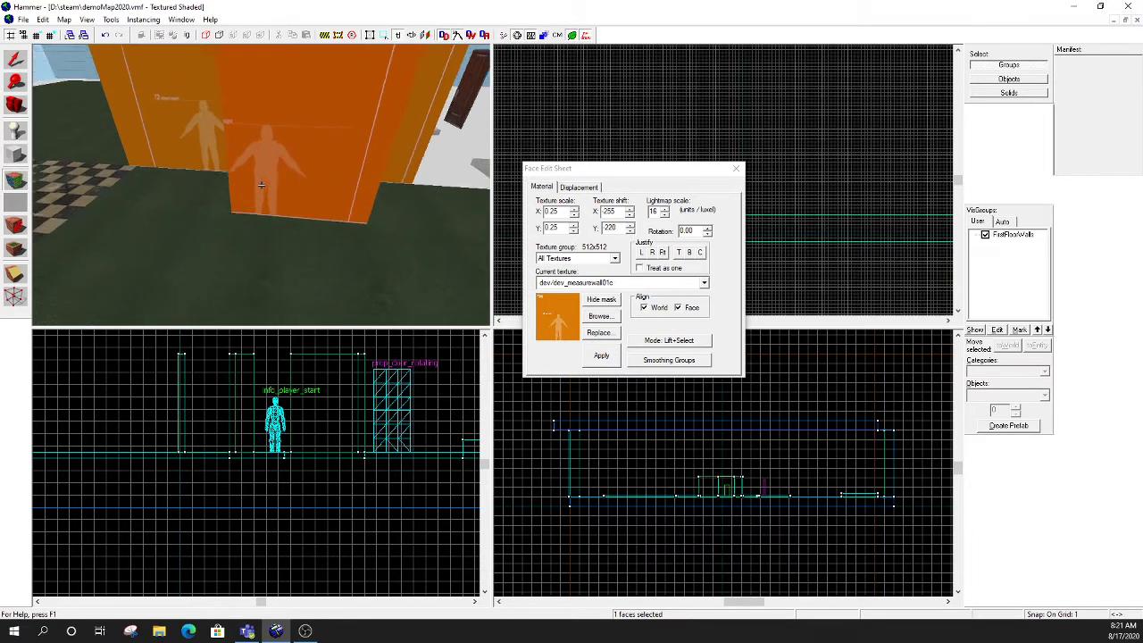
- Set the texture's Y shift on the new wall's front face to -222 so its base line meets the floor
key("w")
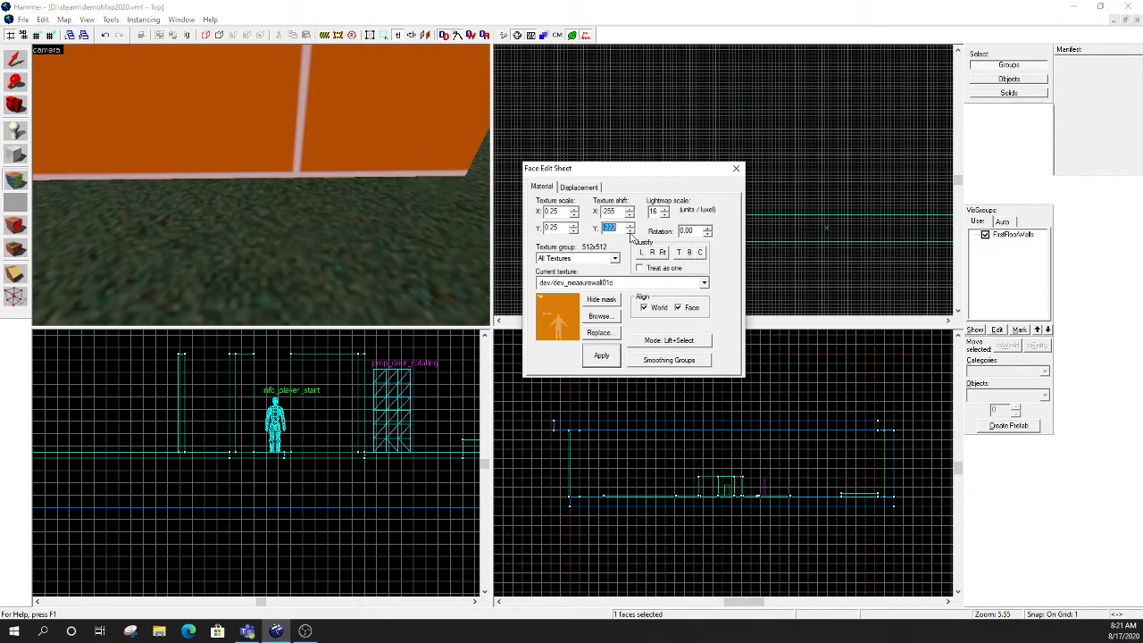
left_click(630, 230)
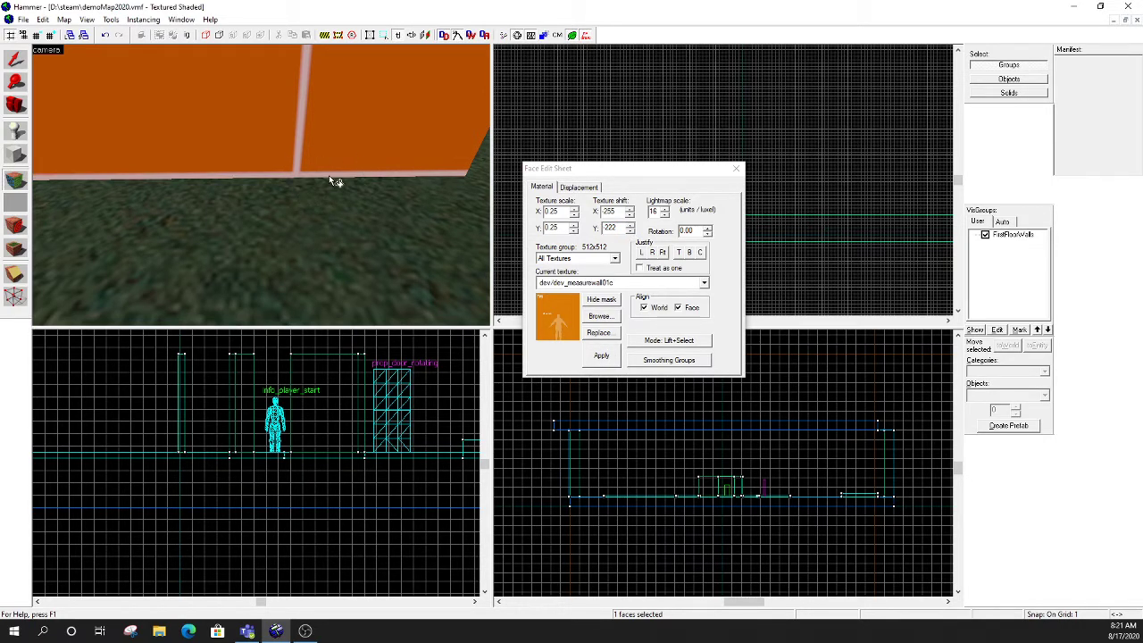
key("z")
key("s")
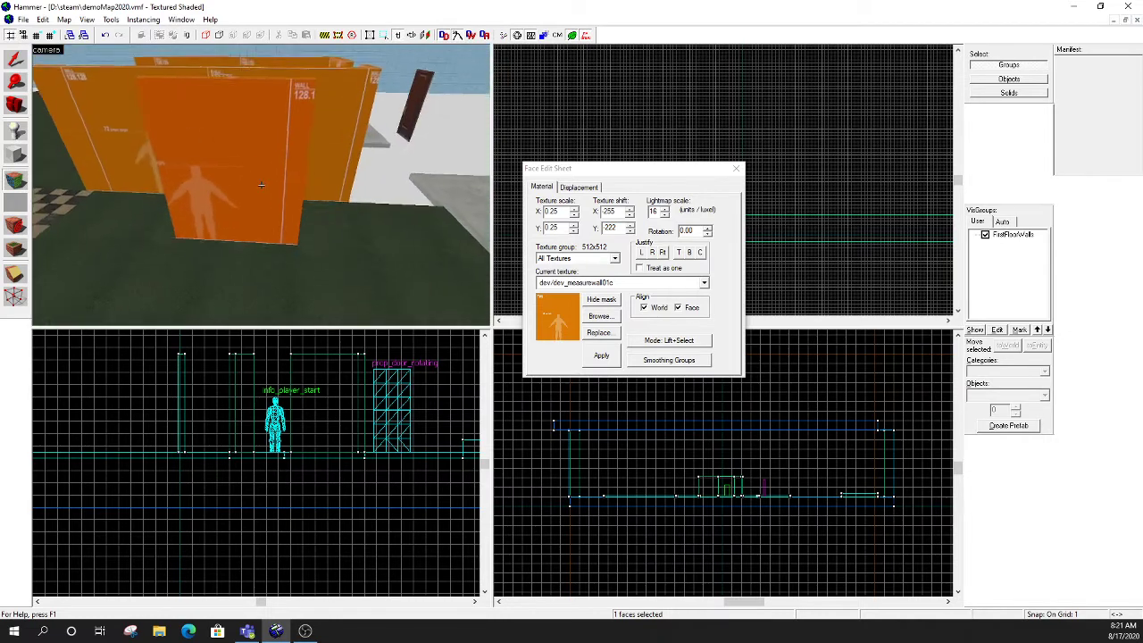
- Inspect the new wall's front, back and end faces, comparing their texture alignment with the neighbouring orange wall
key("a")
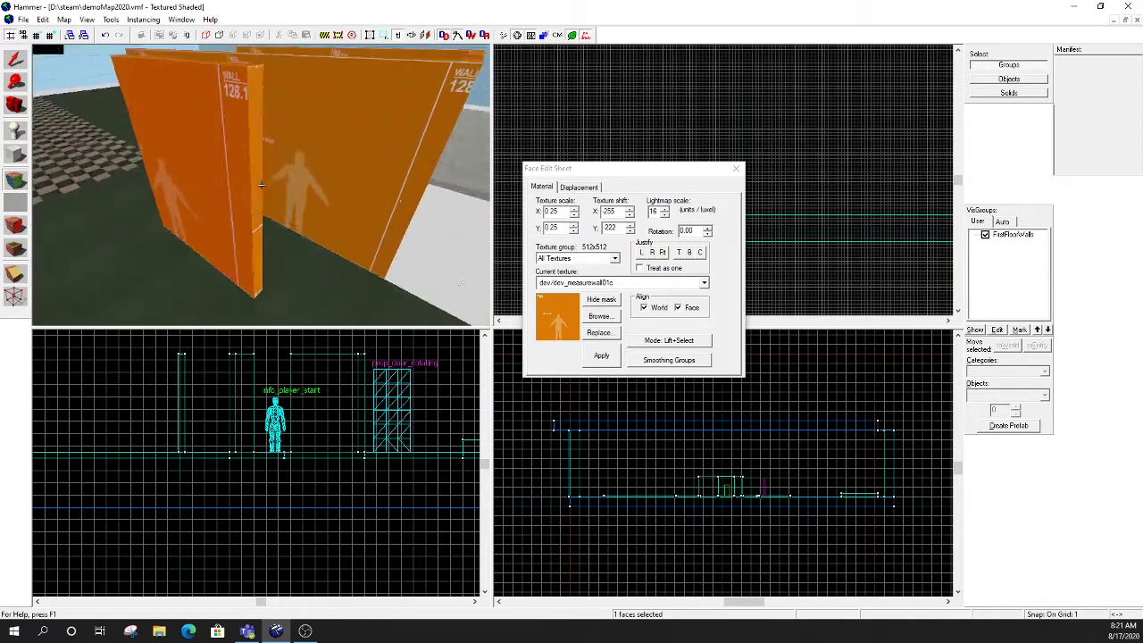
key("a")
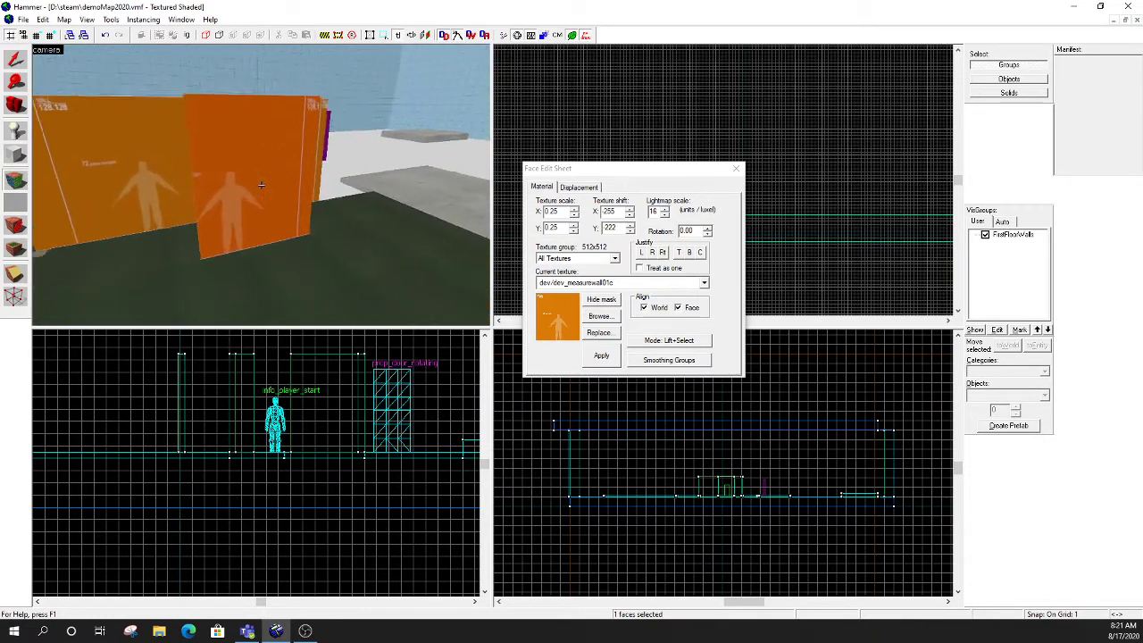
key("w")
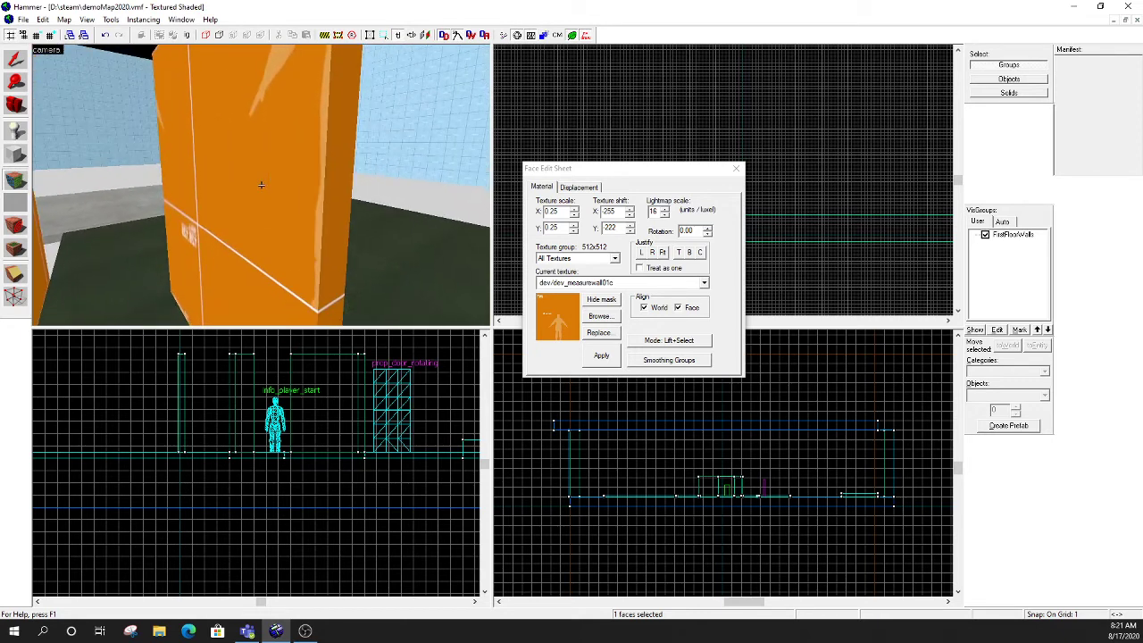
key("d")
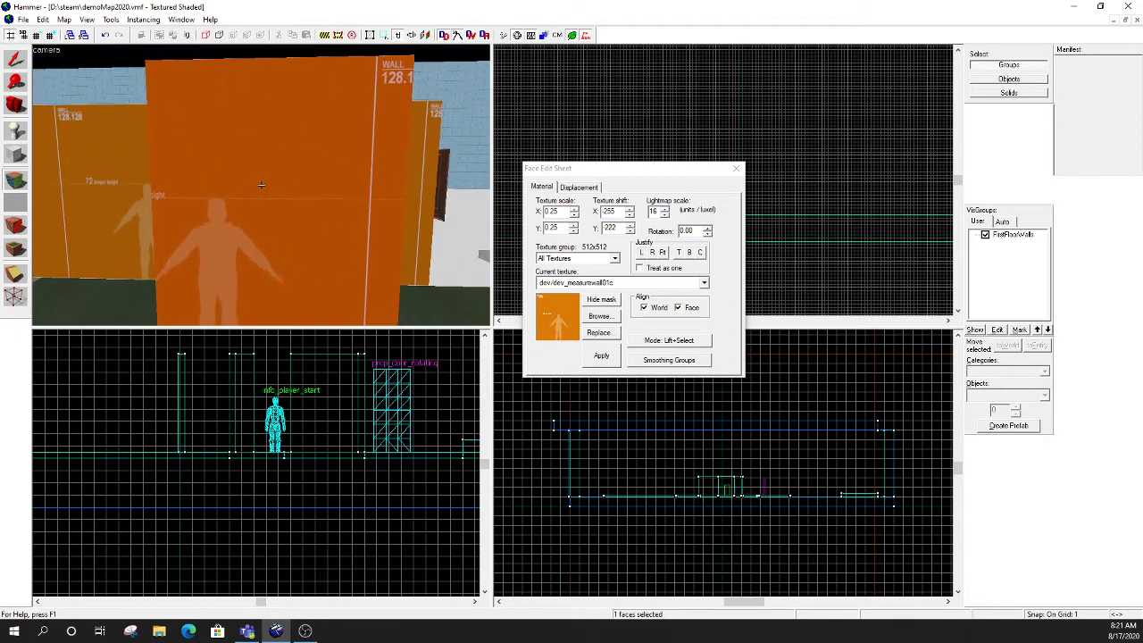
key("s")
key("d")
key("w")
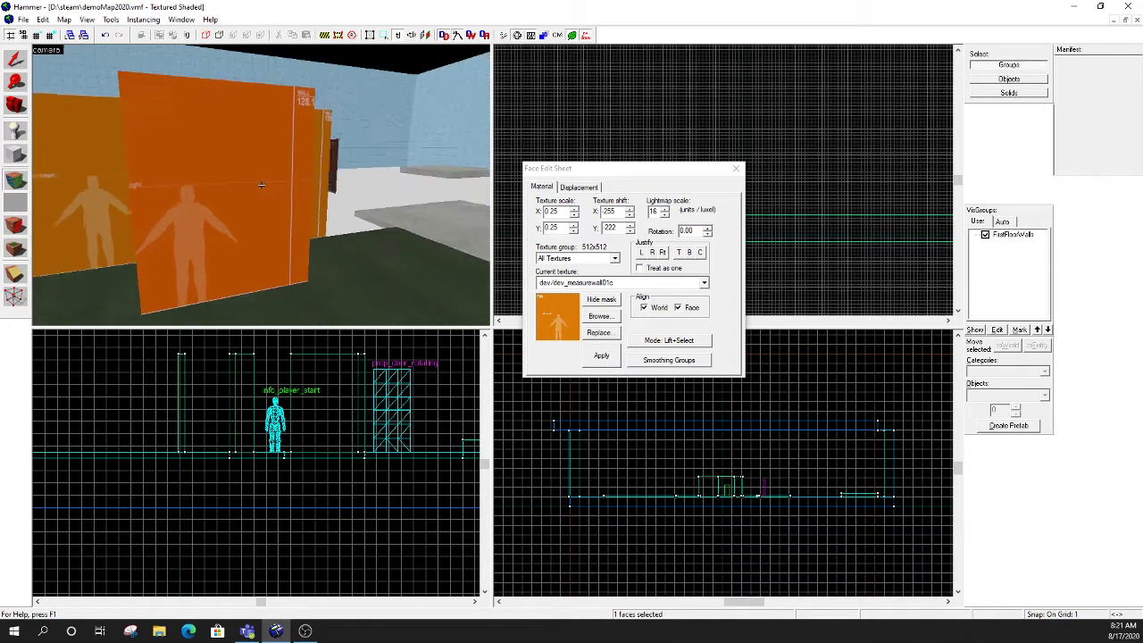
key("a")
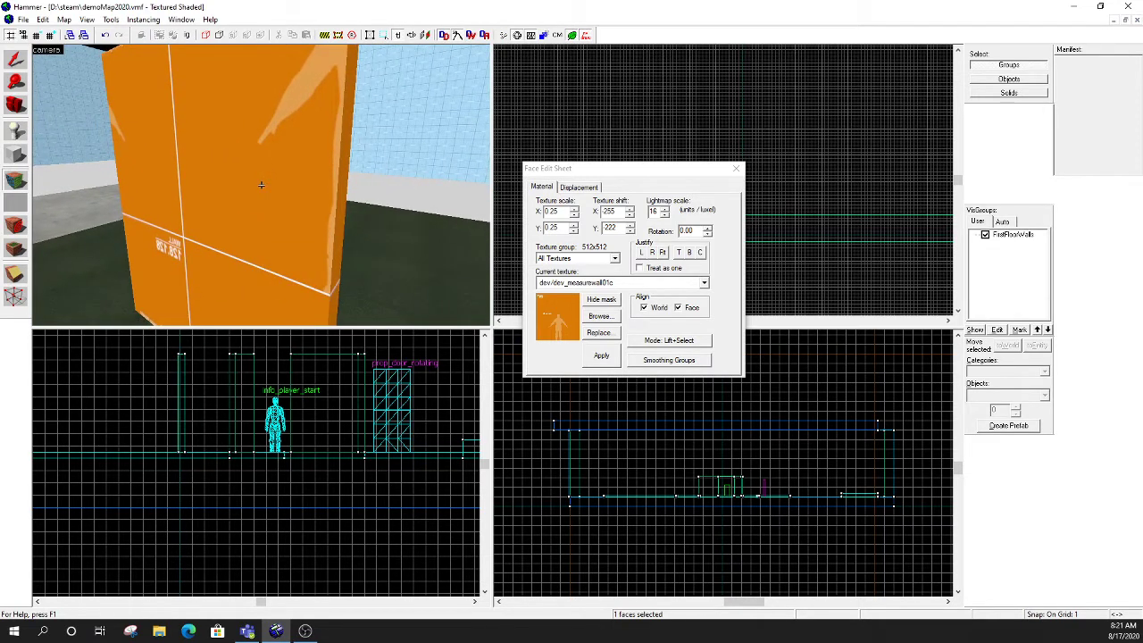
right_click(262, 185)
key("d")
key("s")
key("w")
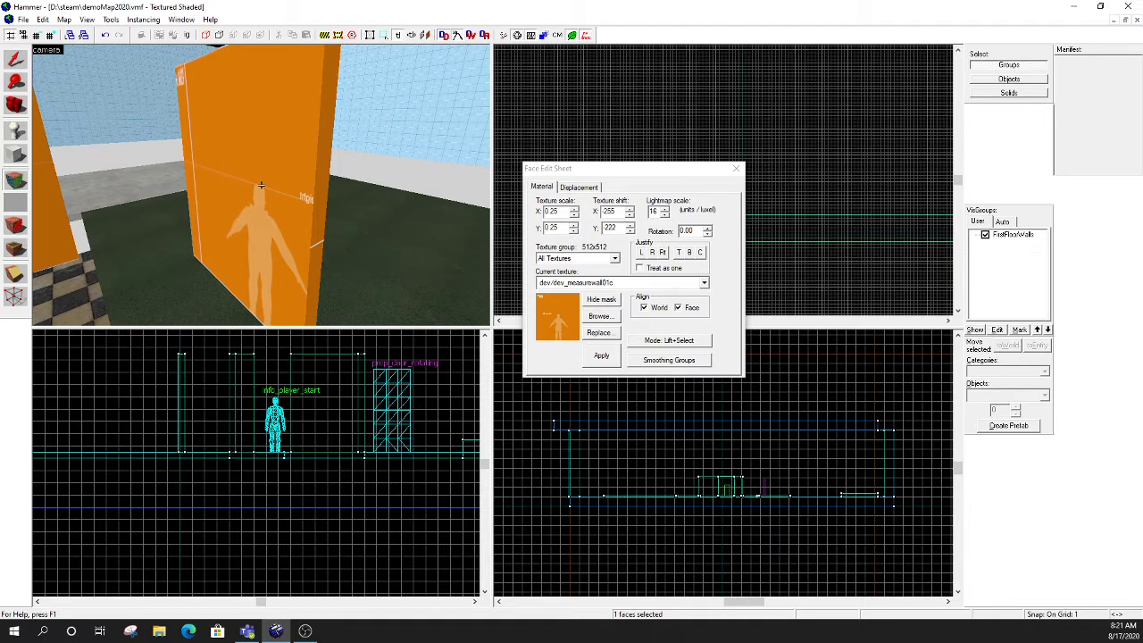
key("s")
key("d")
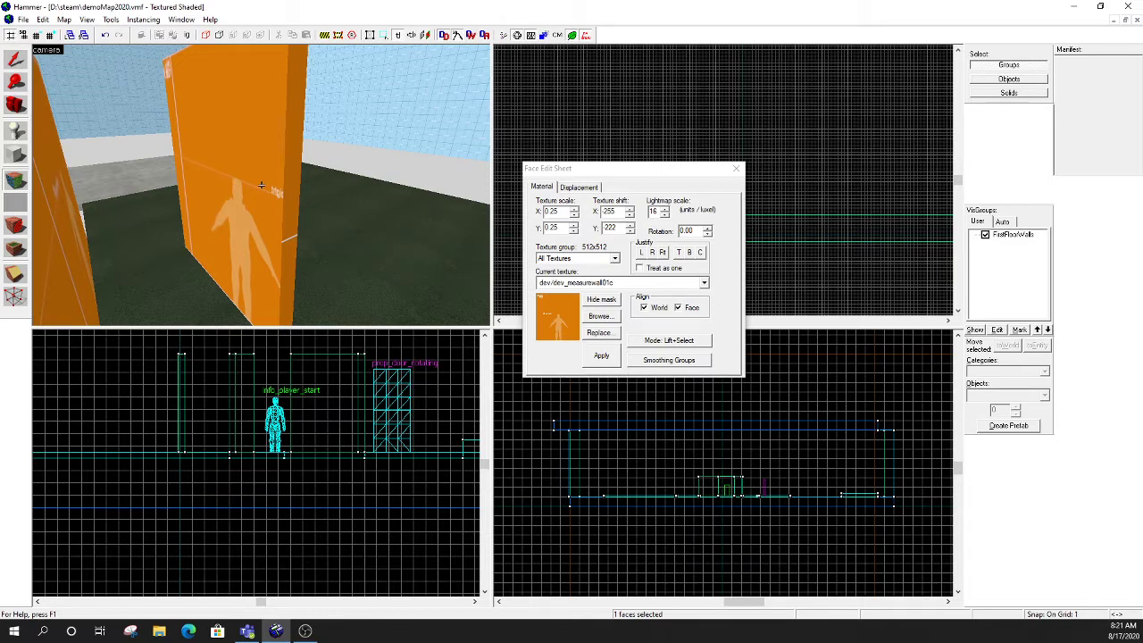
key("d")
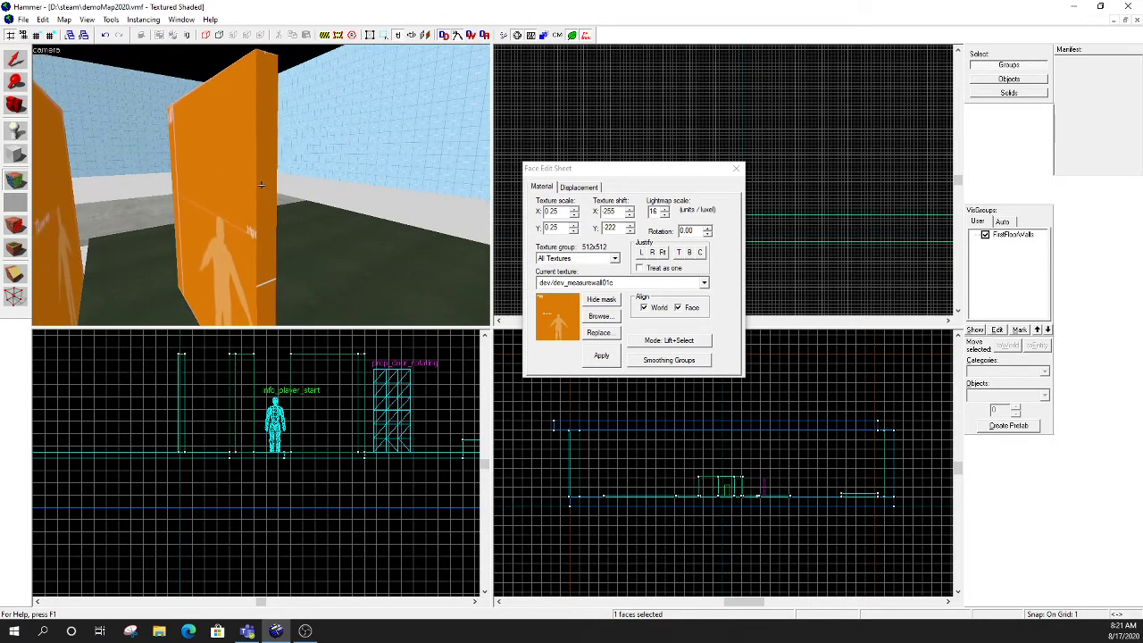
right_click(261, 185)
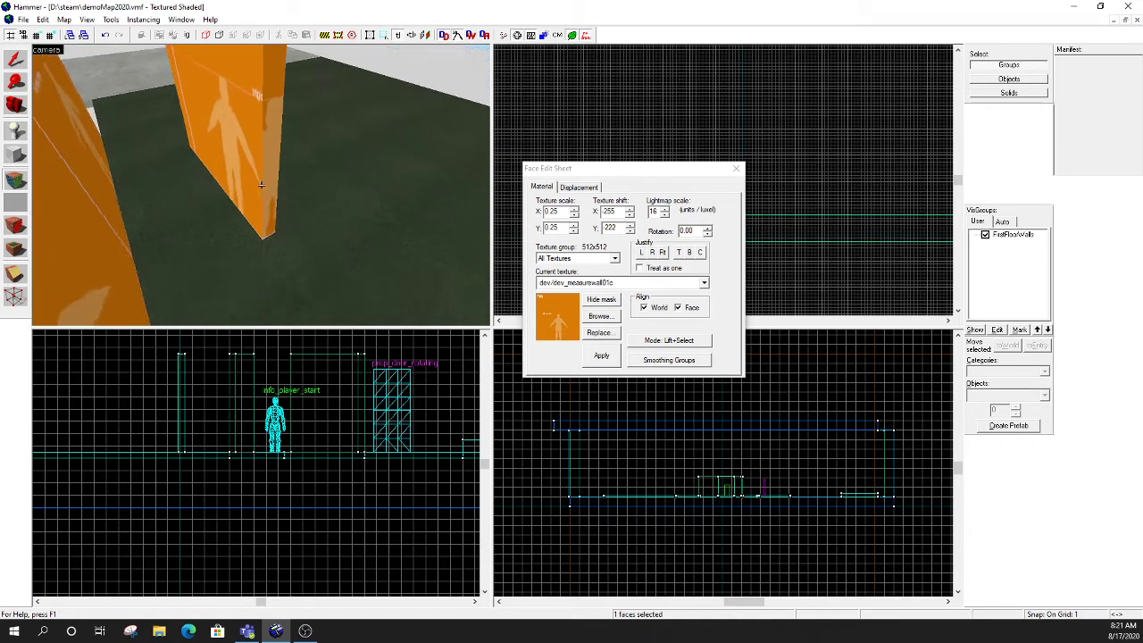
key("d")
key("d")
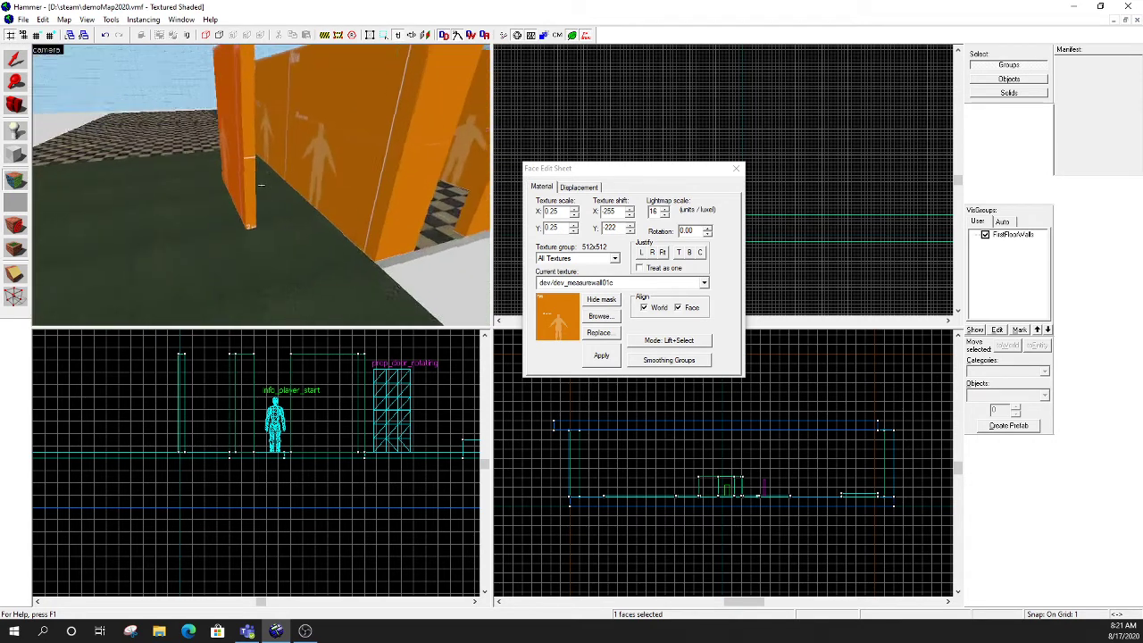
- Examine the existing orange walls, their player-height markings and the doorway opening in front of the player figure
right_click(261, 185)
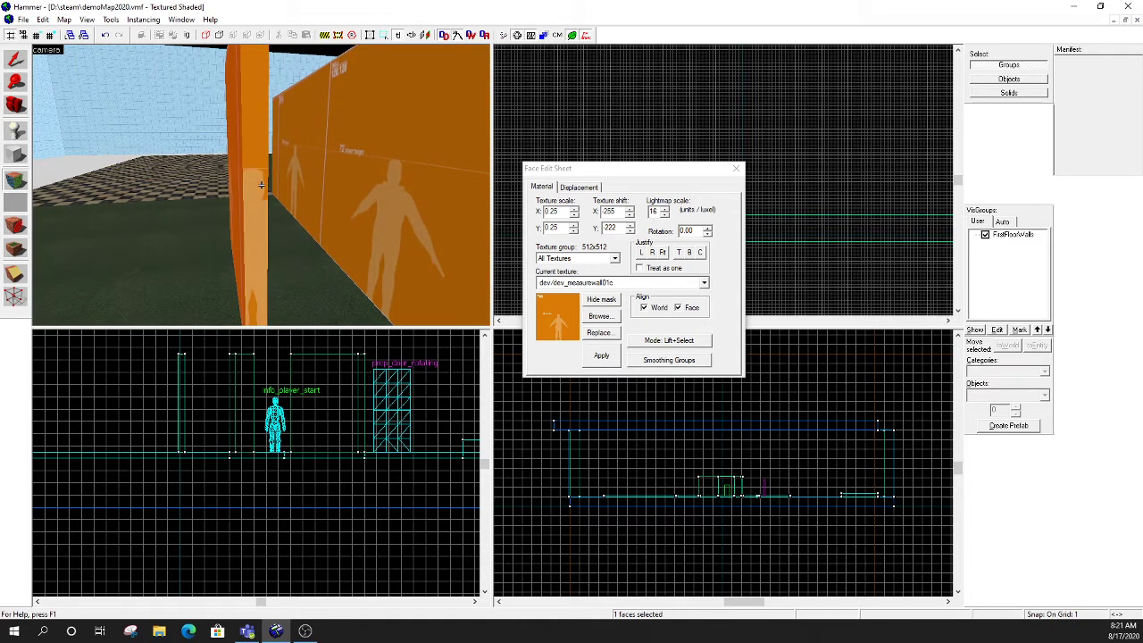
key("s")
key("a")
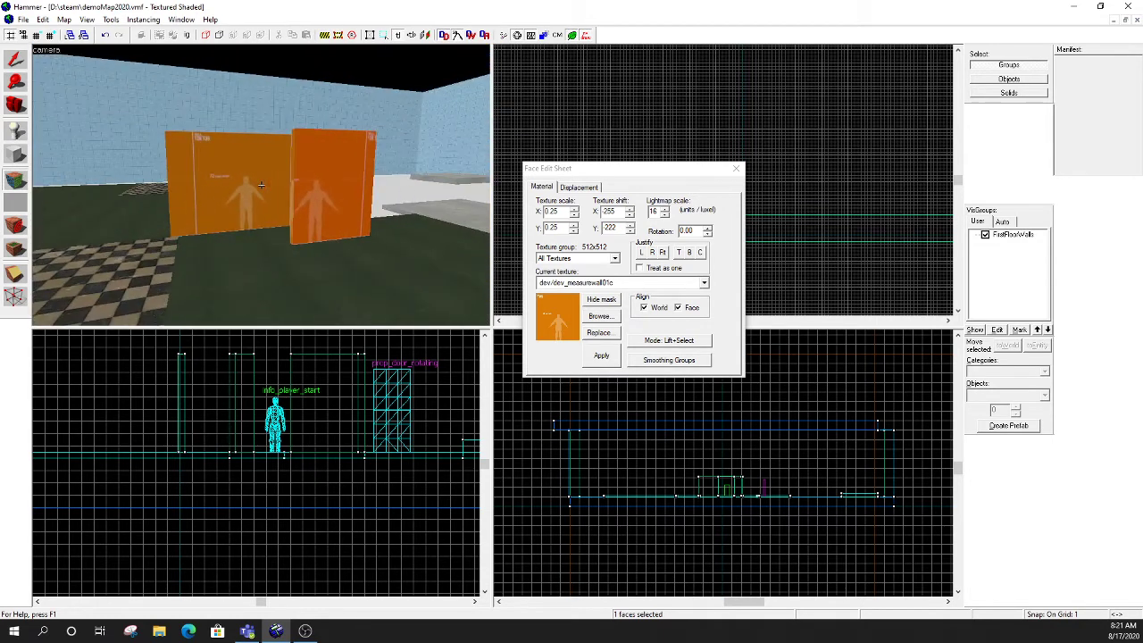
key("d")
key("w")
key("d")
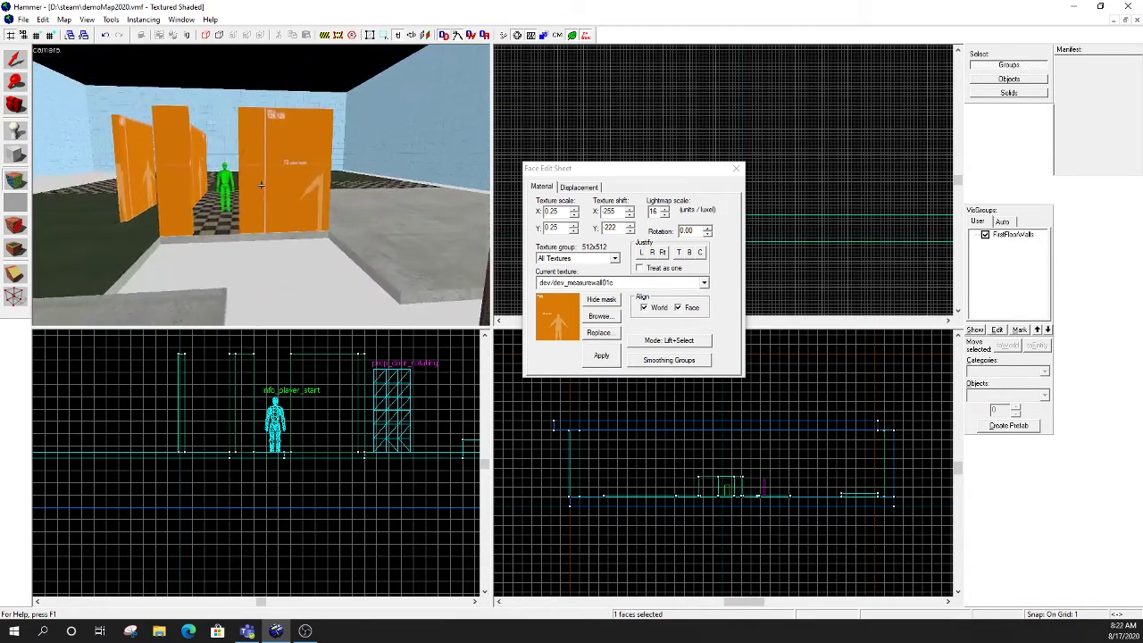
key("d")
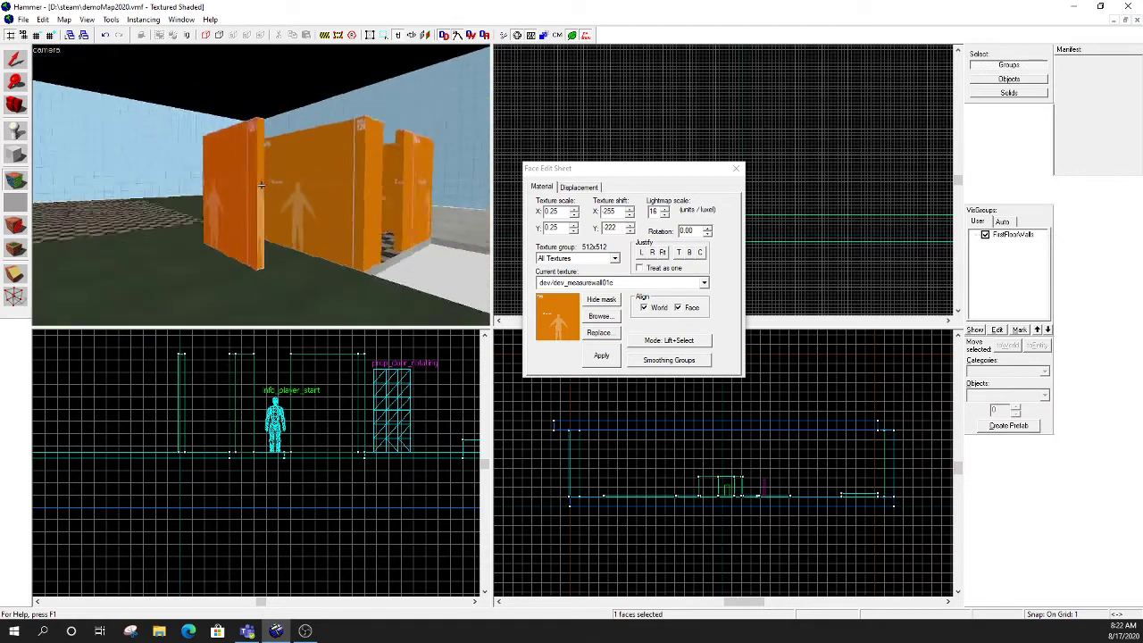
key("w")
key("s")
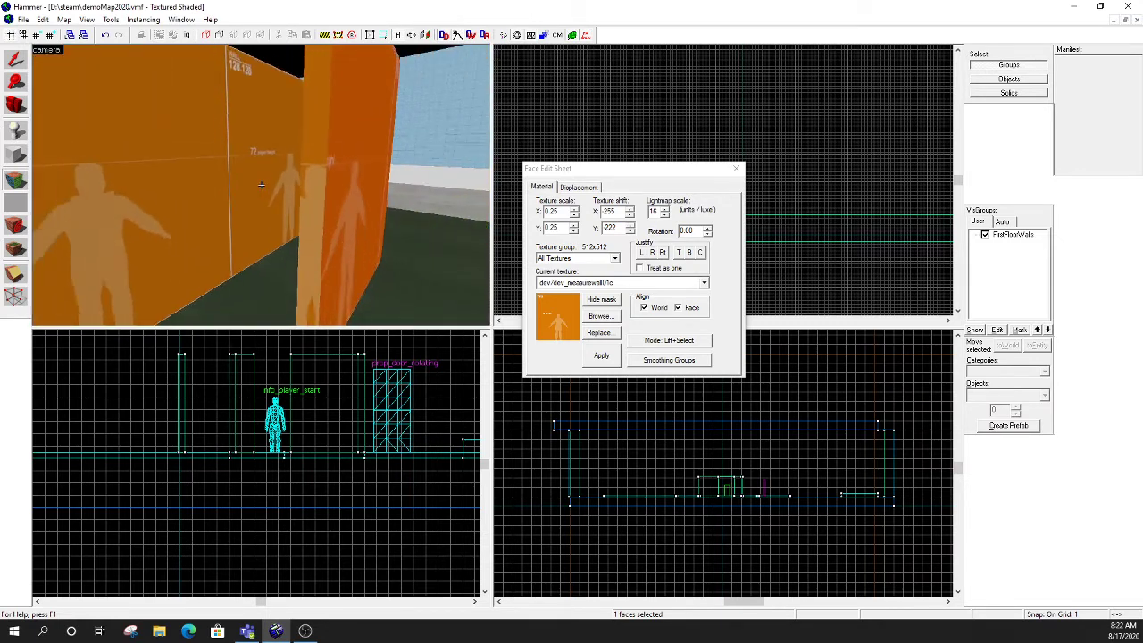
key("w")
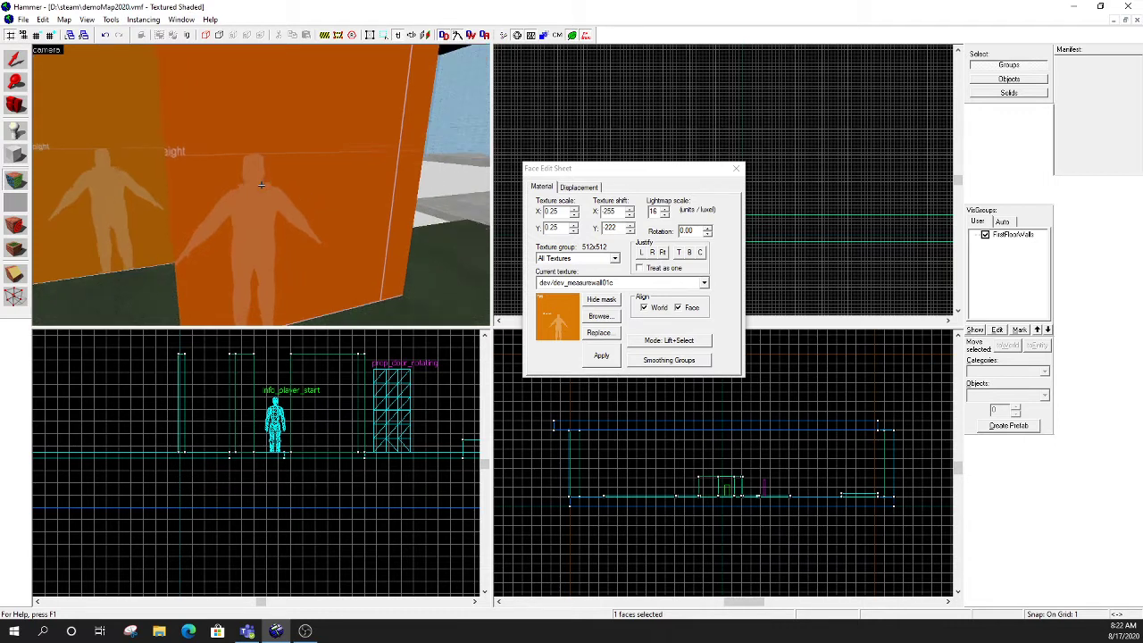
key("s")
key("w")
key("s")
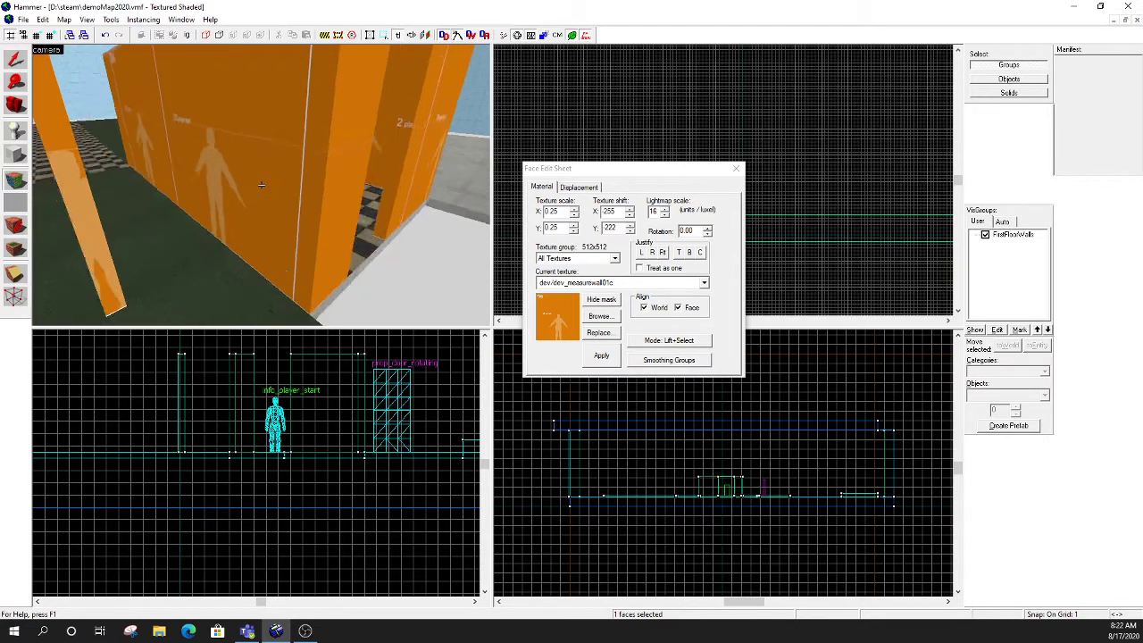
key("a")
key("a")
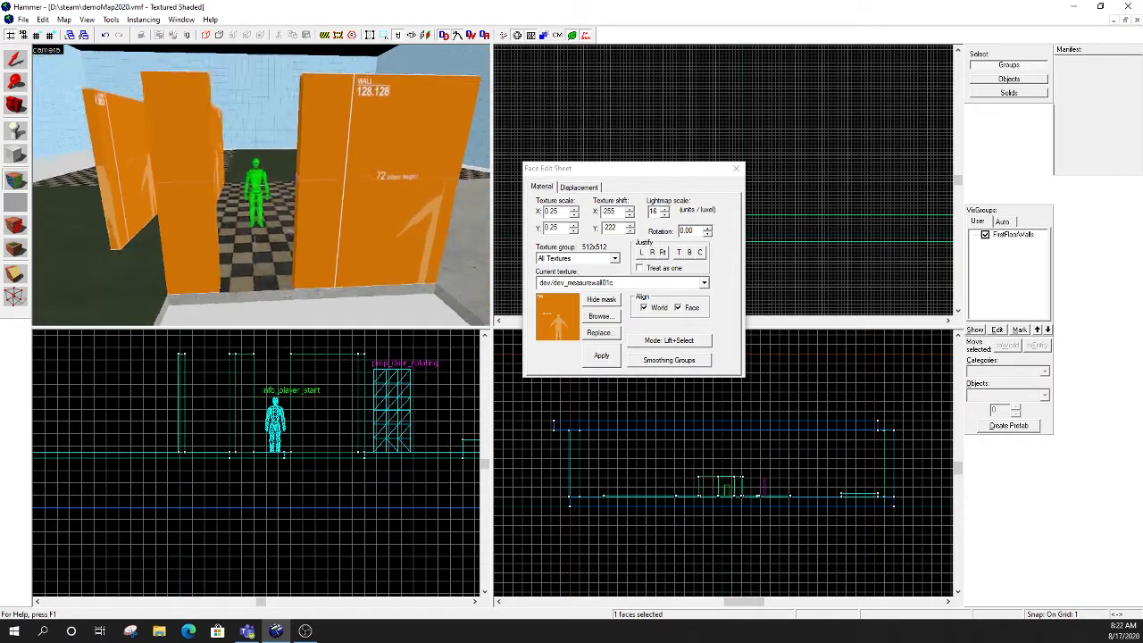
key("w")
key("s")
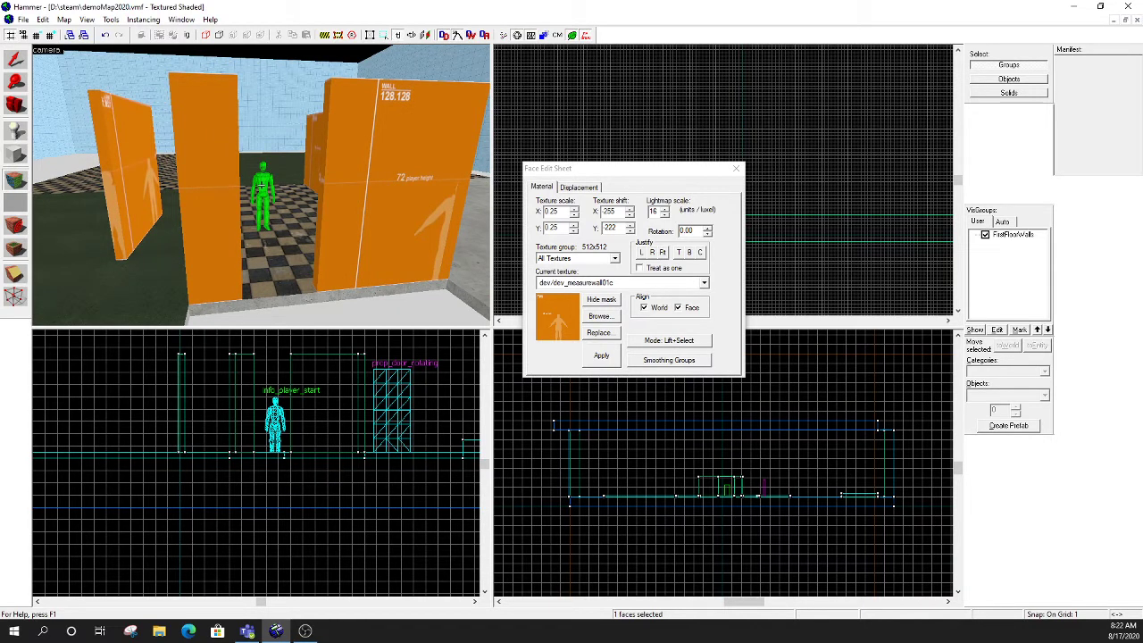
- Close the face editing sheet and select the wide wall beside the doorway opening in front of the player figure
left_click(736, 169)
left_click(410, 165)
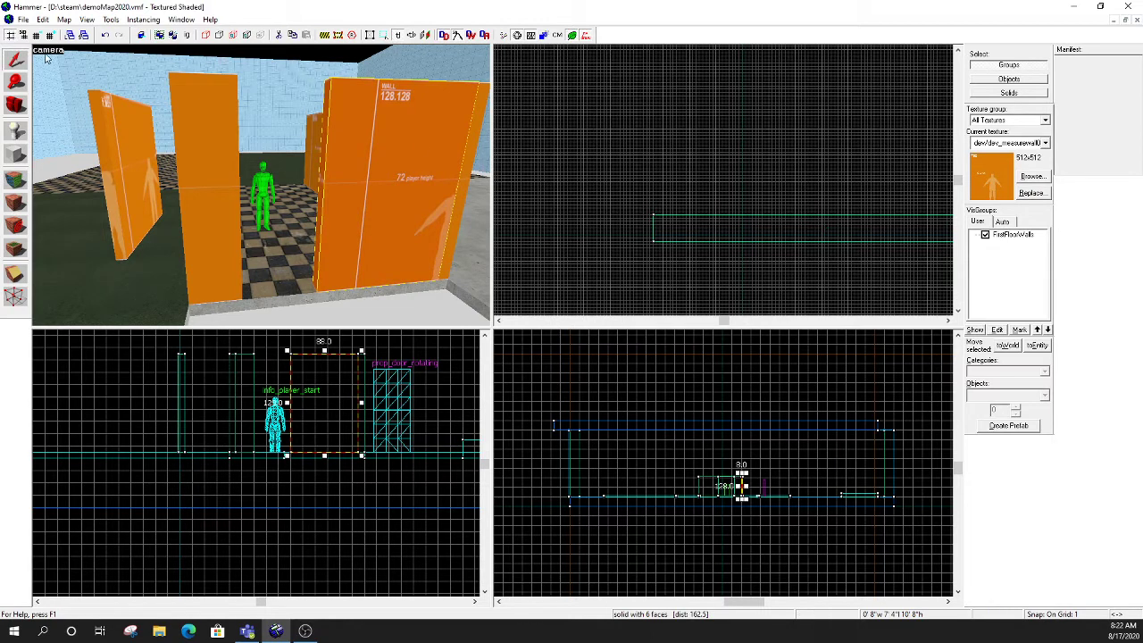
scroll(740, 180, "down", 4)
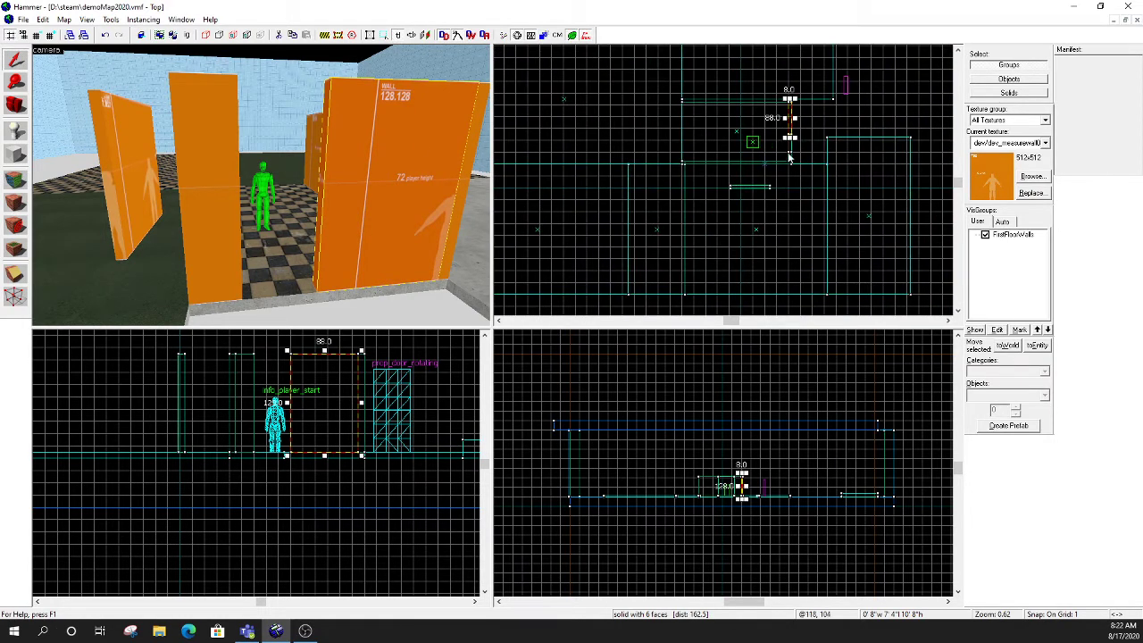
scroll(795, 116, "up", 4)
mouse_move(768, 119)
left_mouse_down()
mouse_move(773, 86)
mouse_move(775, 141)
mouse_move(774, 97)
mouse_move(775, 116)
left_mouse_up()
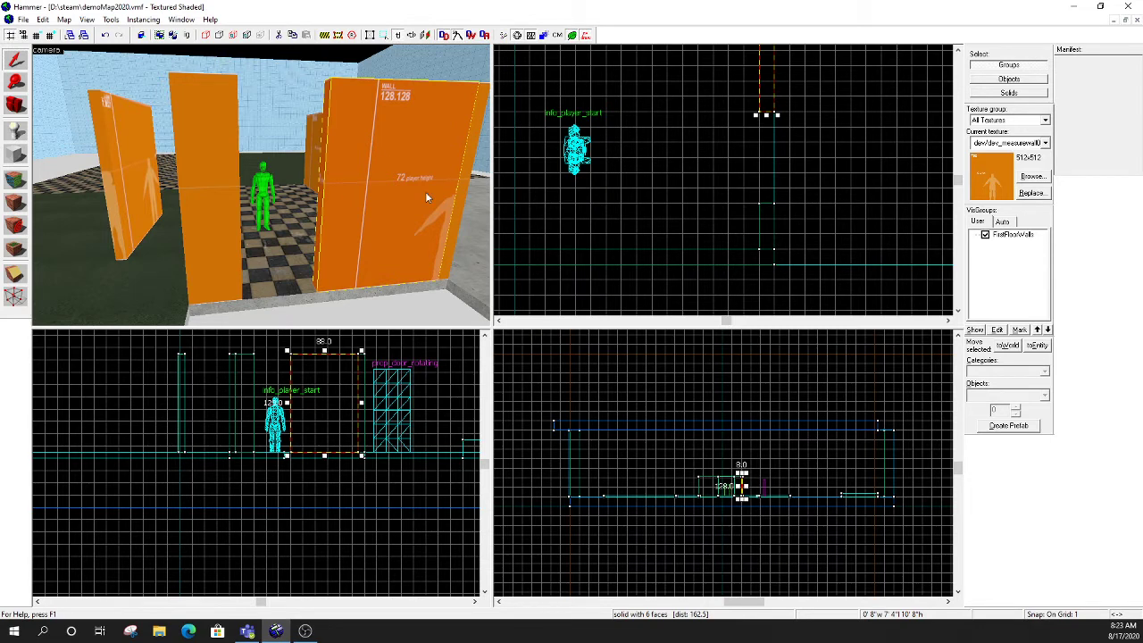
- Copy the narrow 24-unit wall segment into the doorway opening and place it flush against the wide wall's end
left_click(220, 152)
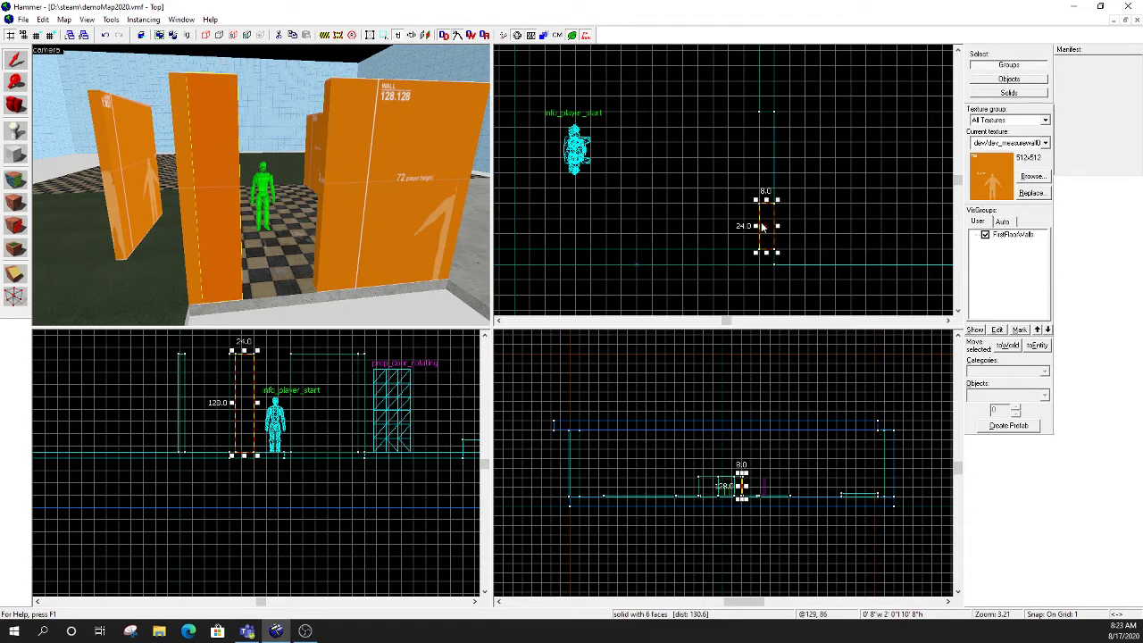
left_click_drag(773, 223, 773, 140)
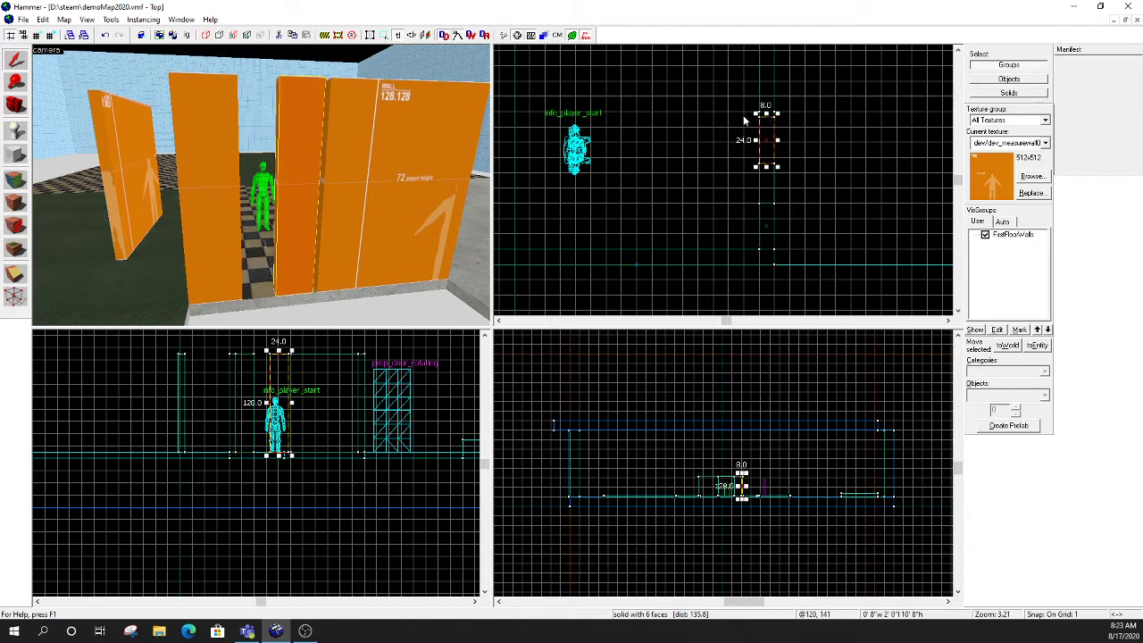
scroll(747, 121, "up", 10)
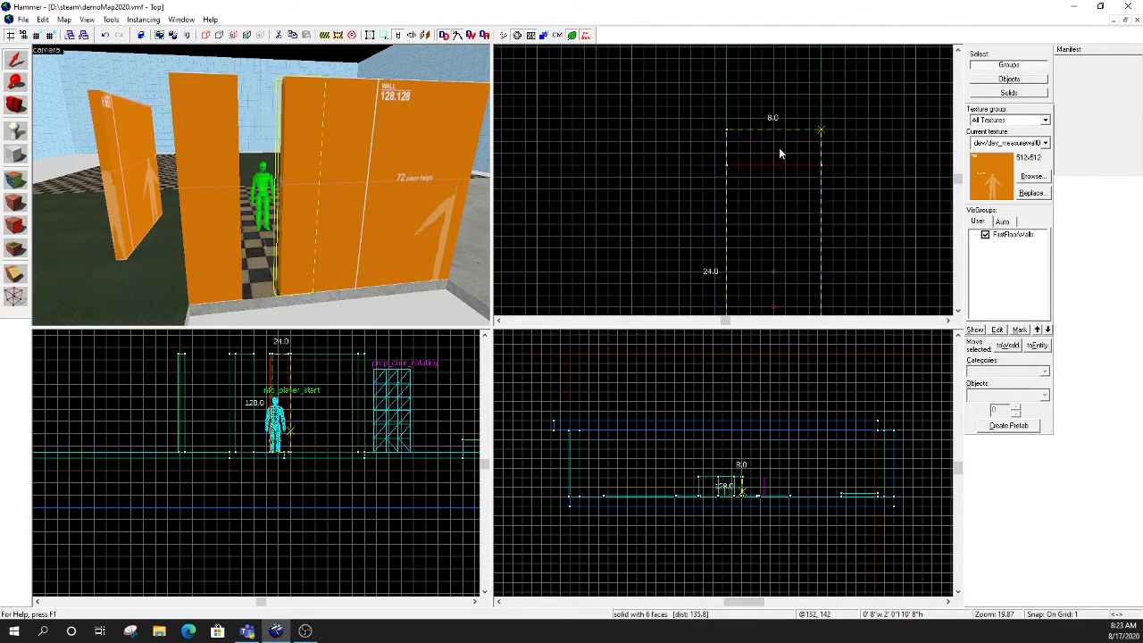
key("Return")
scroll(788, 190, "down", 10)
scroll(805, 304, "up", 4)
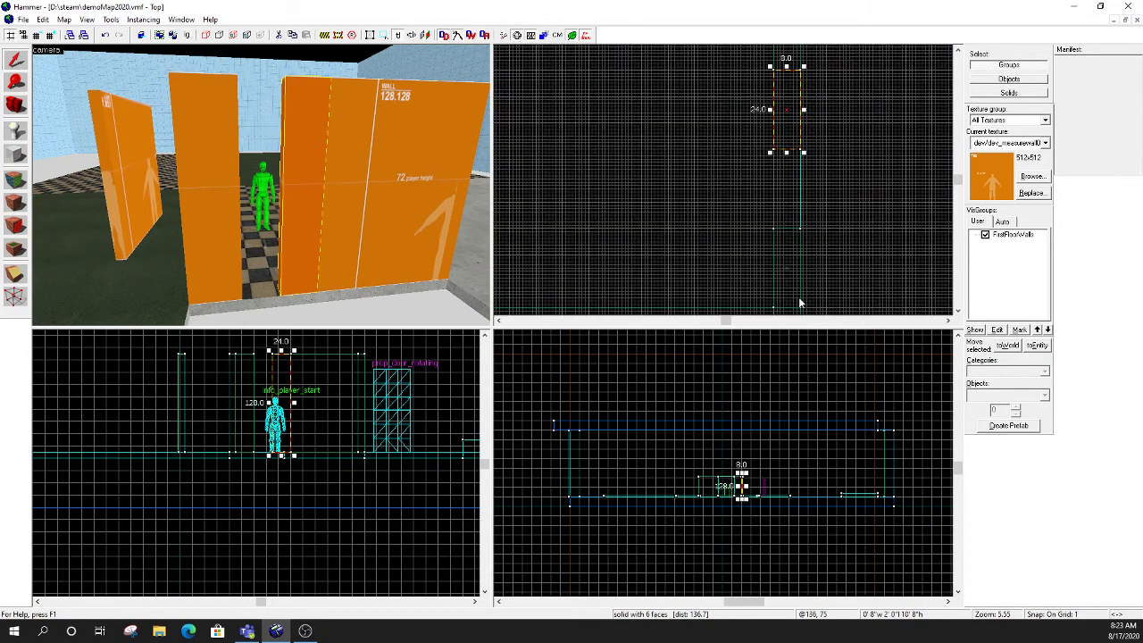
- Stretch the copied segment to 48 units to span the opening, and raise its lower edge to leave a 32-unit-high lintel
left_click_drag(788, 157, 795, 237)
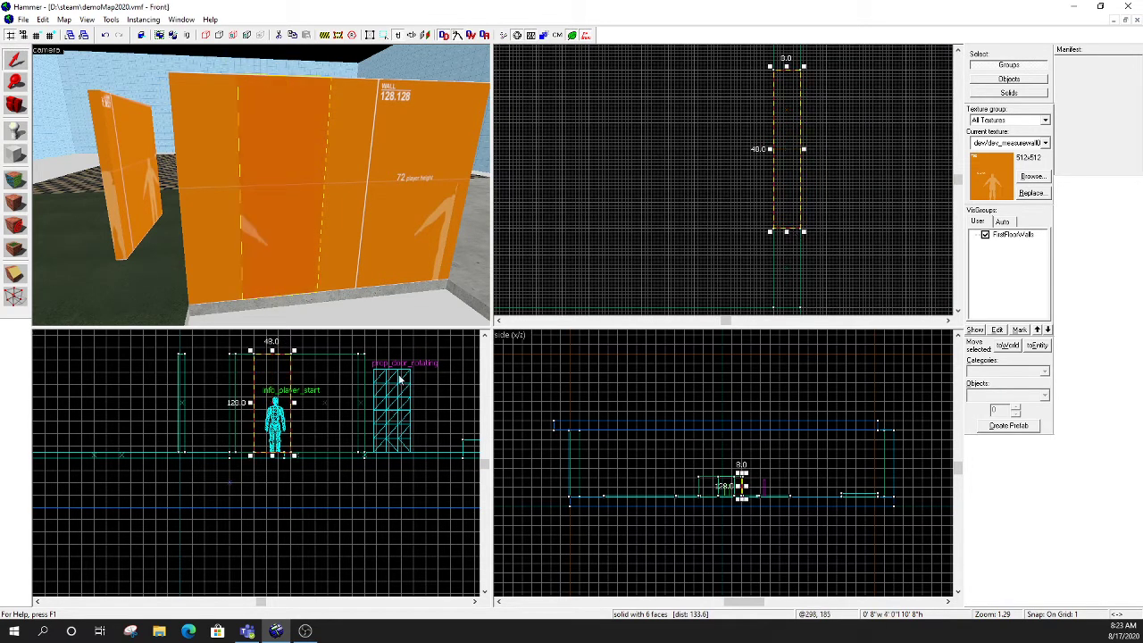
left_click_drag(275, 458, 288, 382)
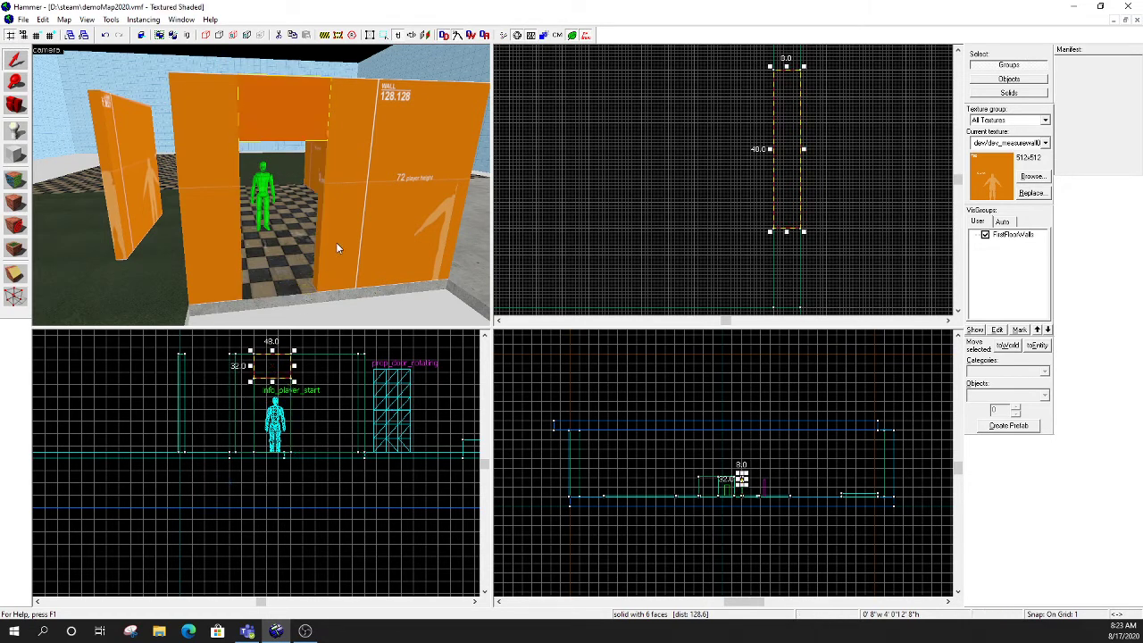
- Copy the 48-unit-wide lintel down the opening and rest the copy flush on the floor as a 32-unit-high windowsill
key("z")
key("d")
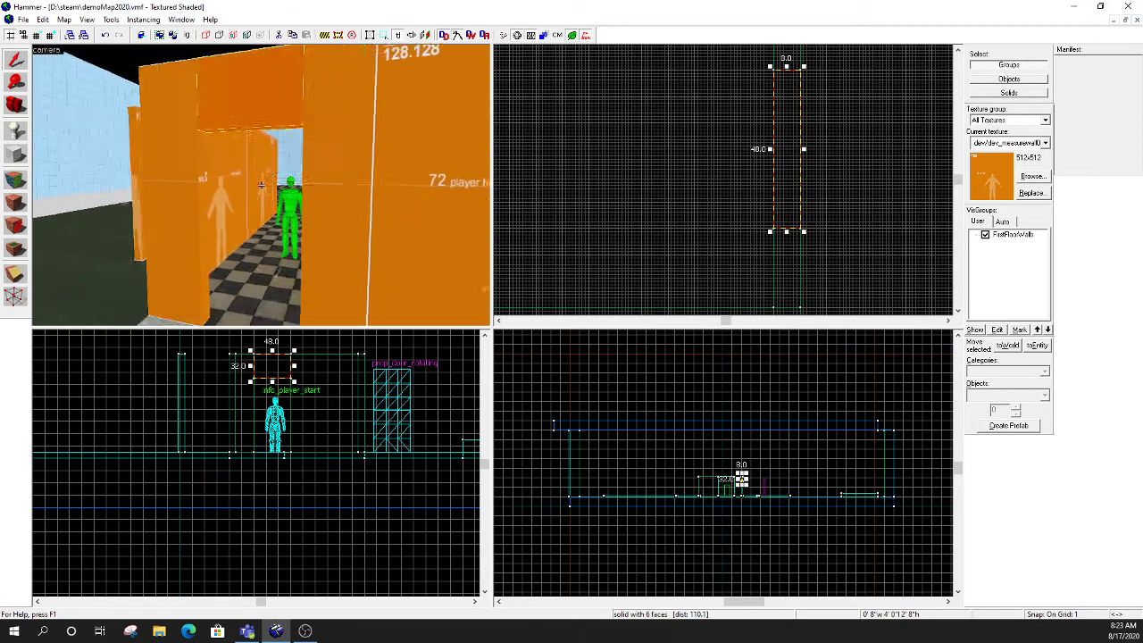
key("a")
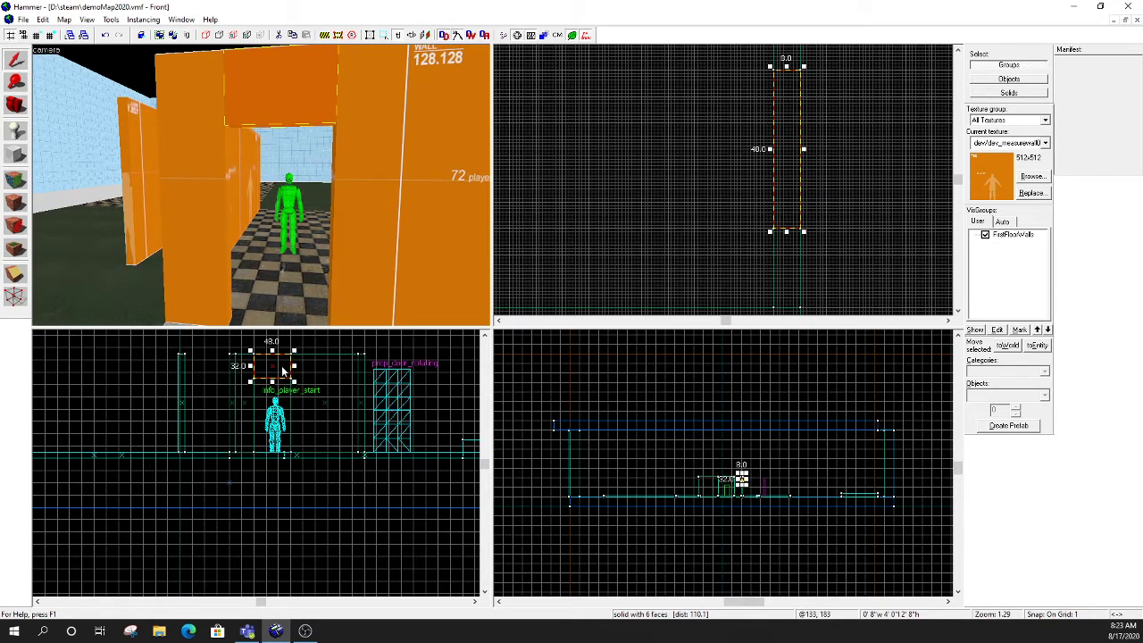
left_click_drag(282, 370, 282, 433)
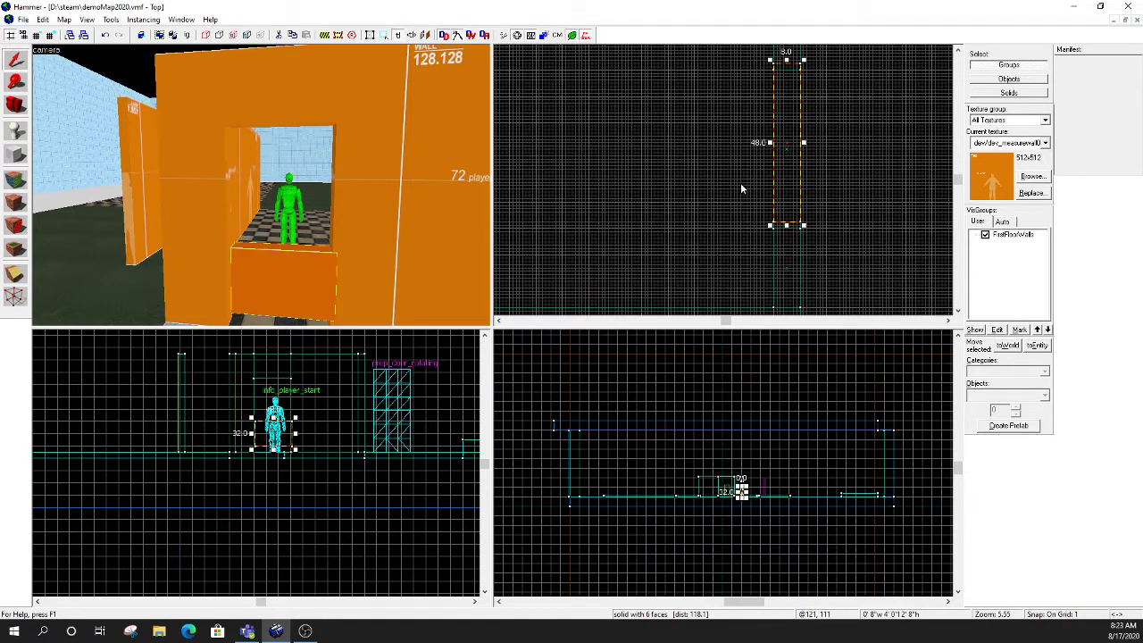
scroll(311, 463, "up", 3)
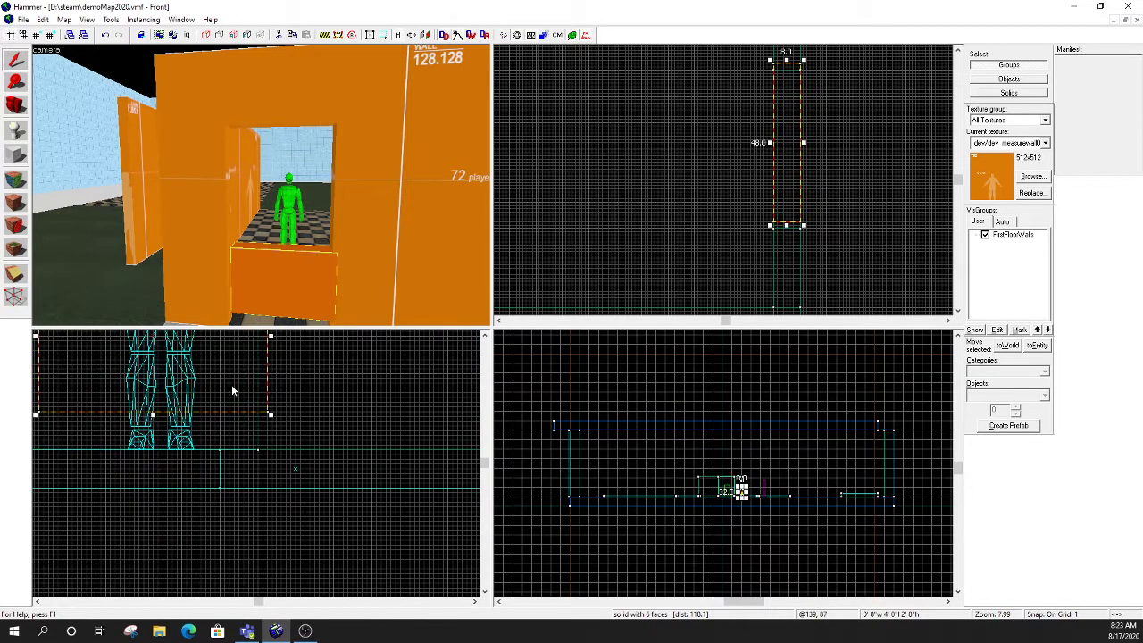
left_click_drag(231, 384, 227, 417)
key("z")
key("d")
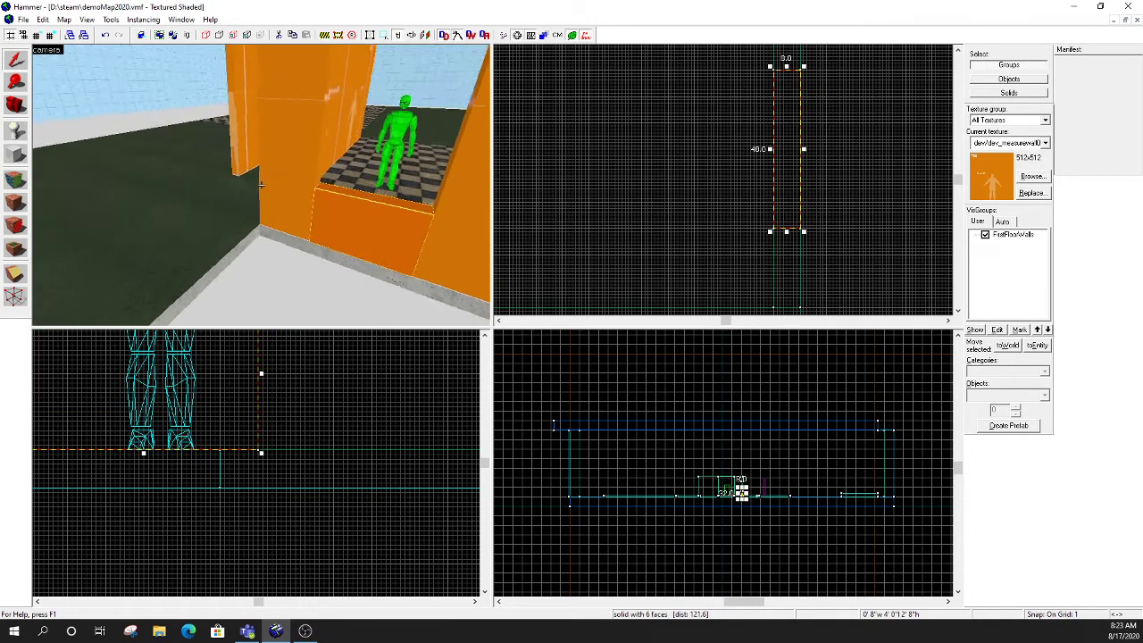
key("a")
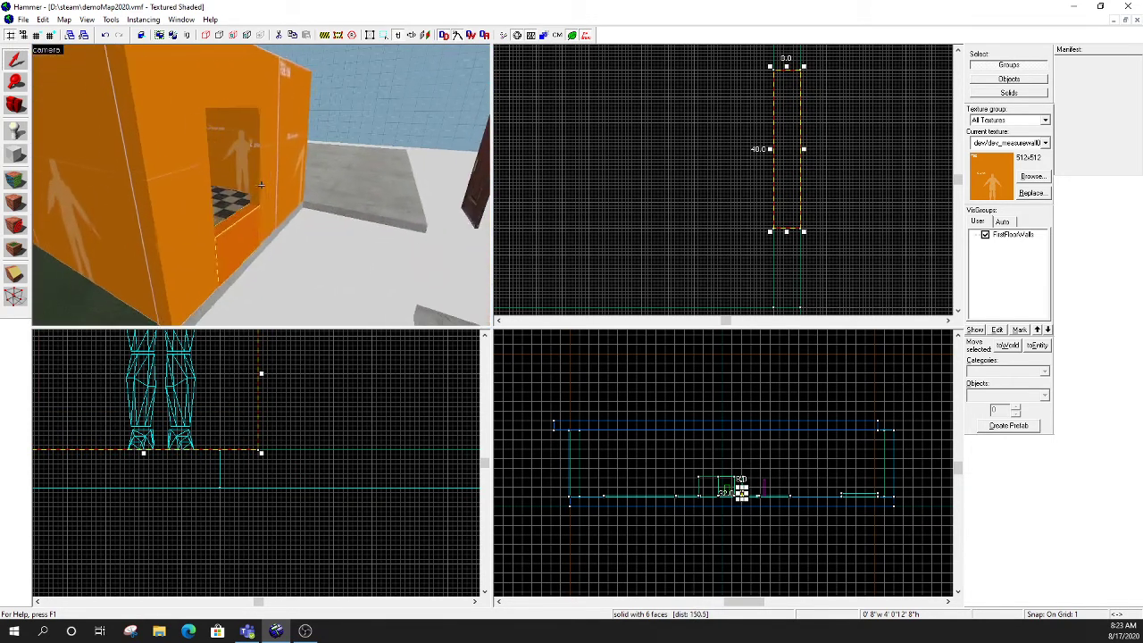
key("d")
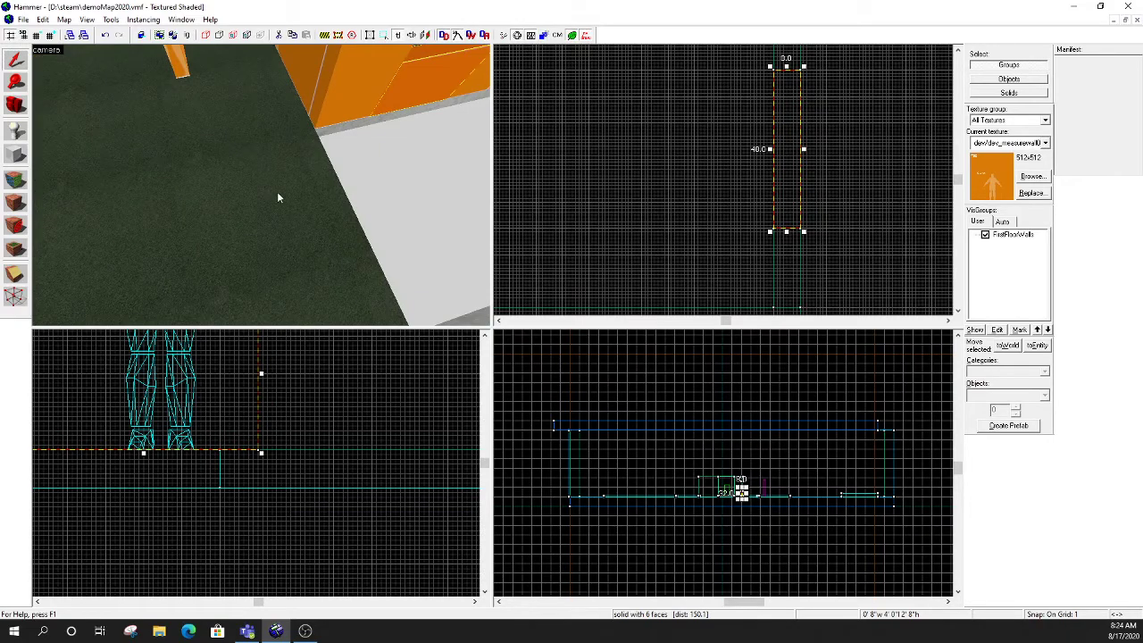
- Open the face editing sheet, look through the dev textures and close the texture browser
left_click(15, 180)
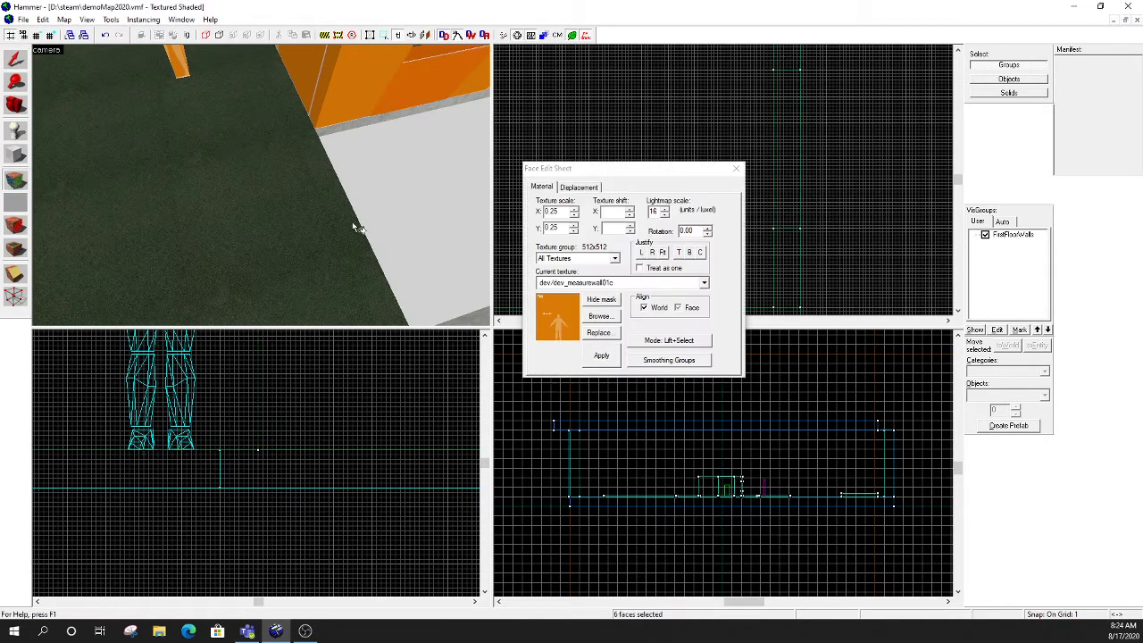
left_click(600, 316)
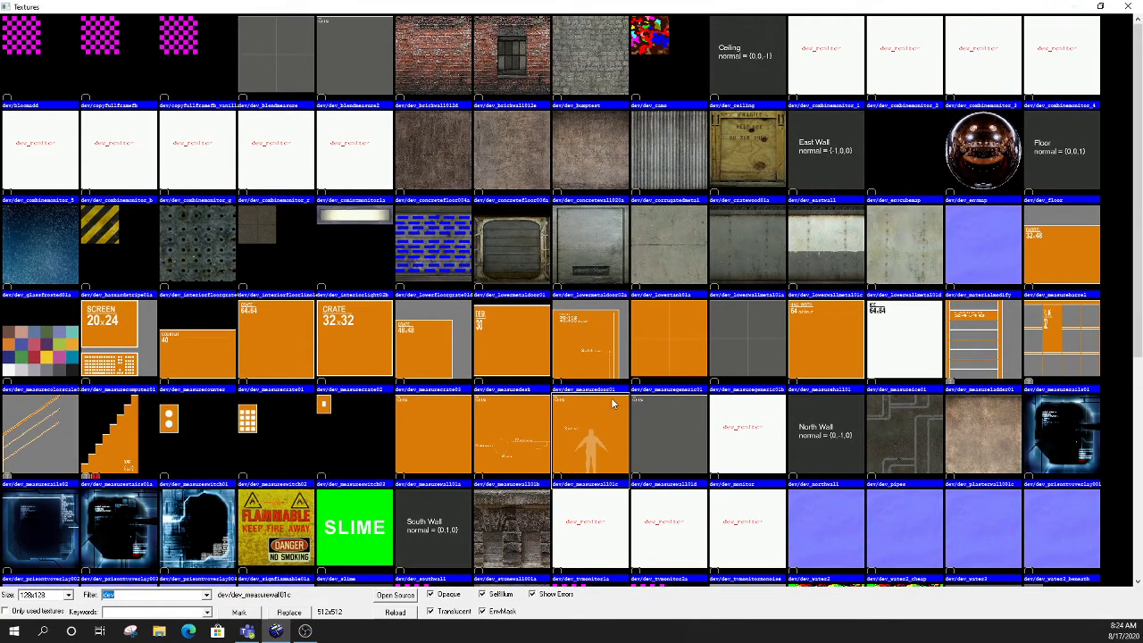
left_click(1128, 8)
- Create a block about 23 by 30 units and 32 units high on the checkered floor beside the player figure
key("z")
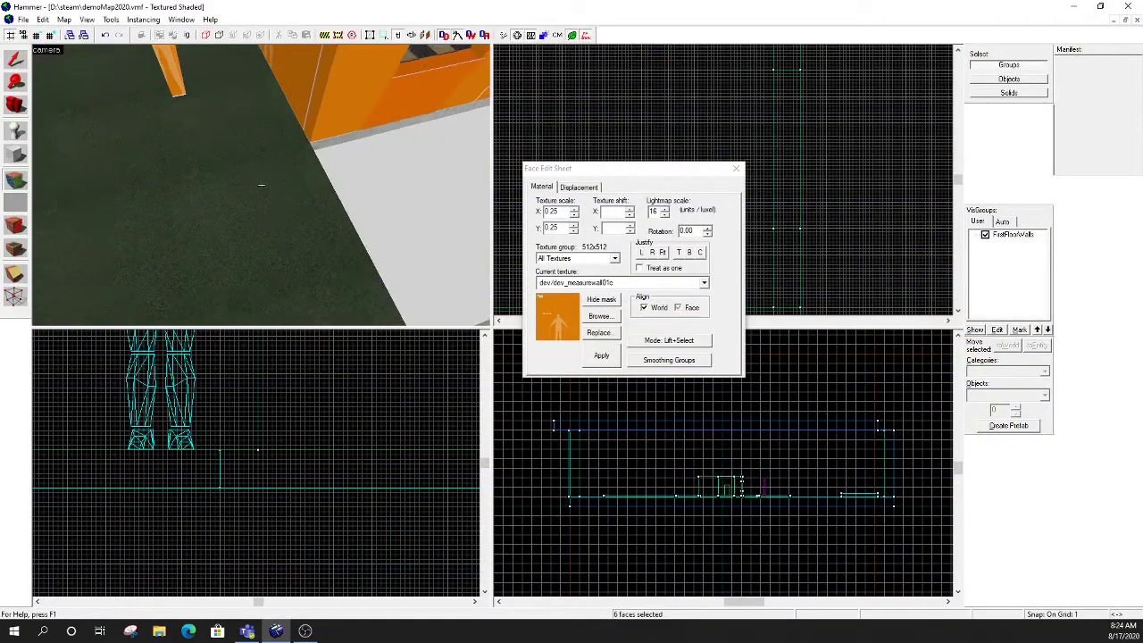
key("w")
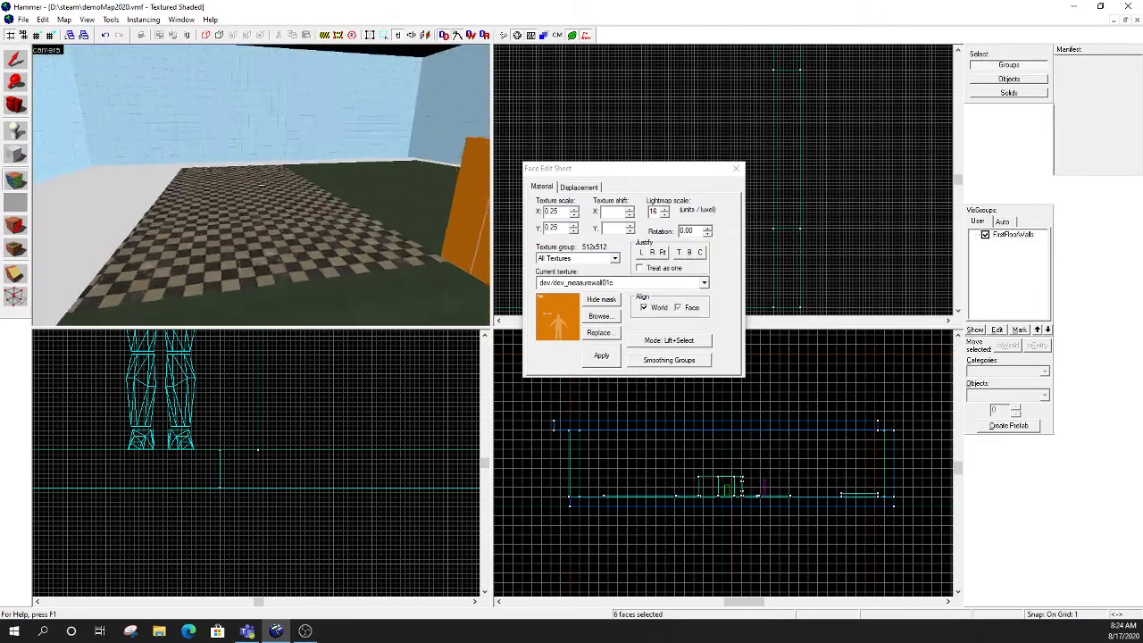
key("z")
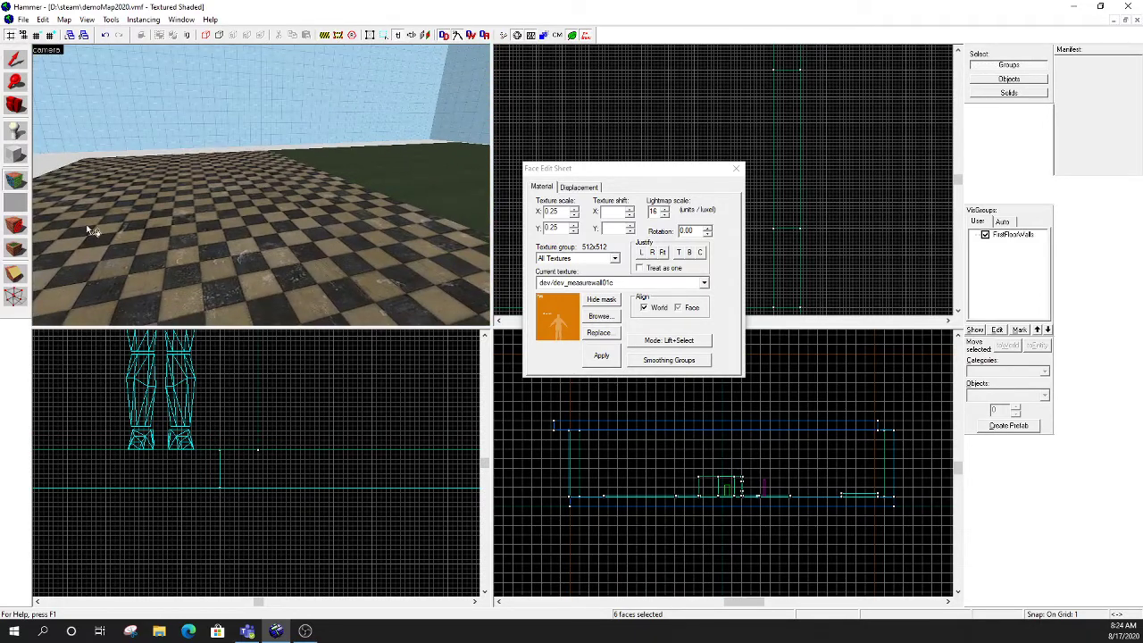
left_click(16, 155)
left_click_drag(548, 113, 628, 217)
key("Return")
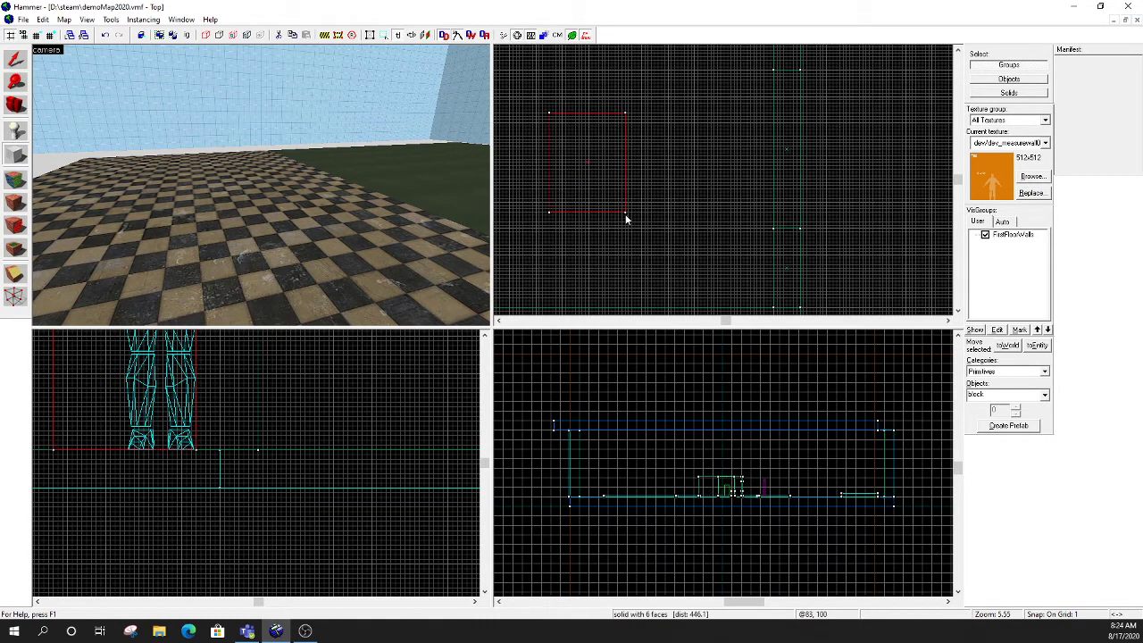
key("z")
key("w")
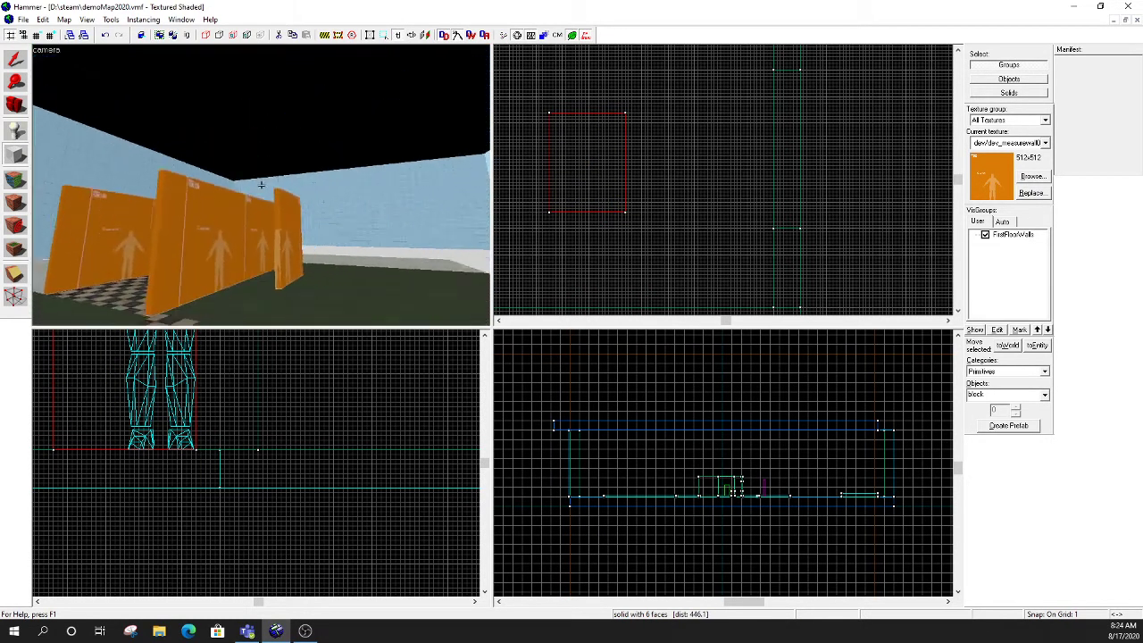
key("d")
key("w")
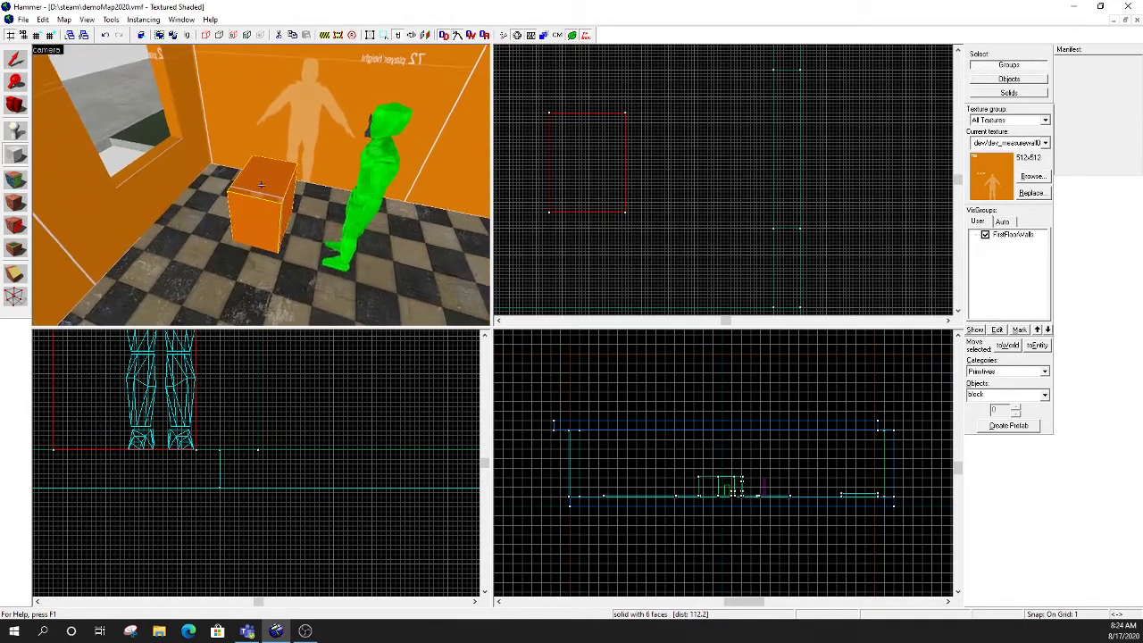
key("z")
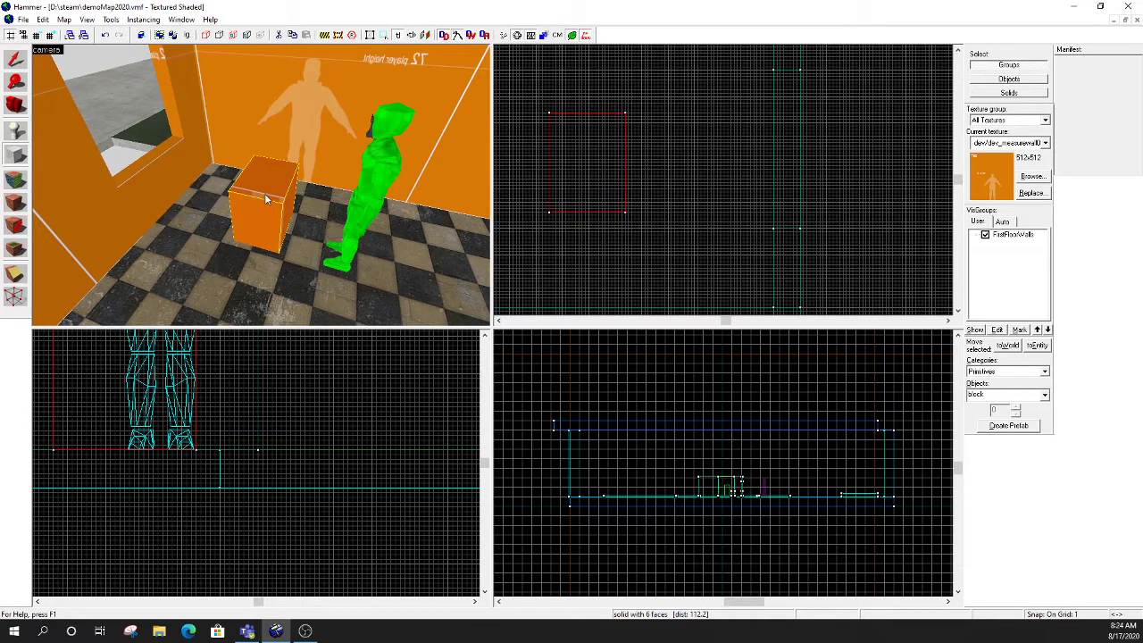
- Open the face editing sheet for the small block and compare its texture with the 128-unit wall markings inside and outside the room
left_click(16, 179)
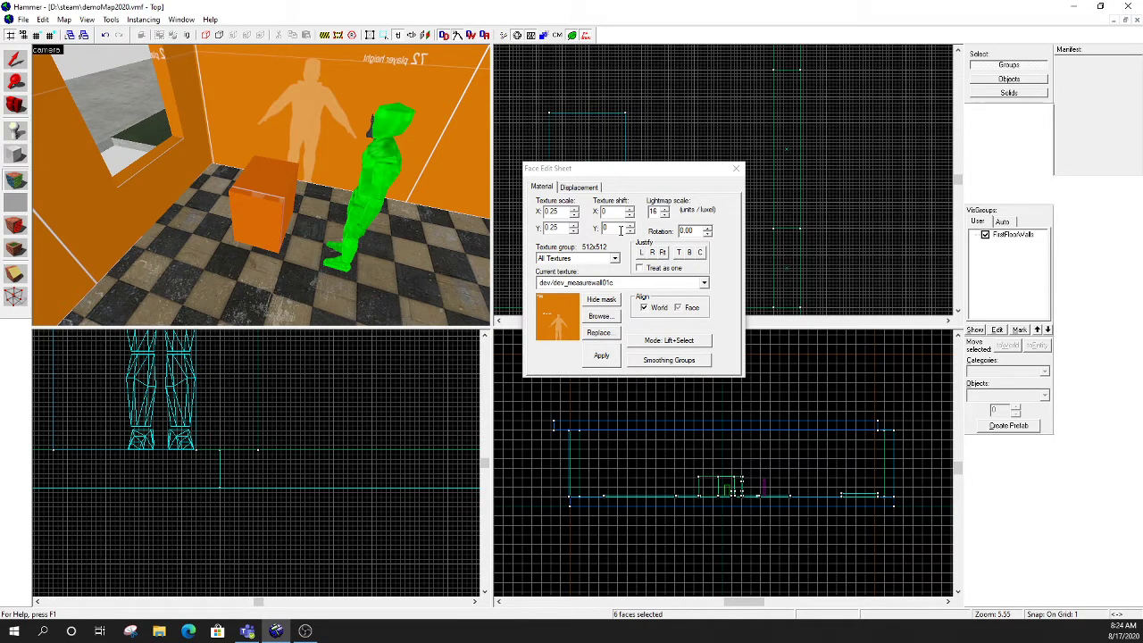
key("z")
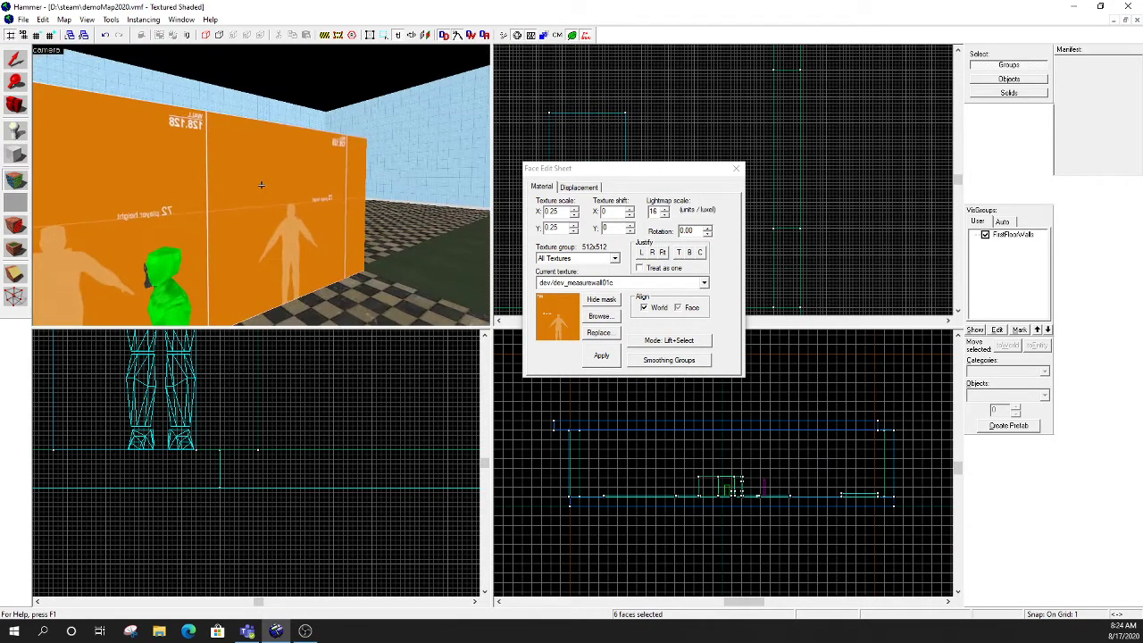
key("w")
key("d")
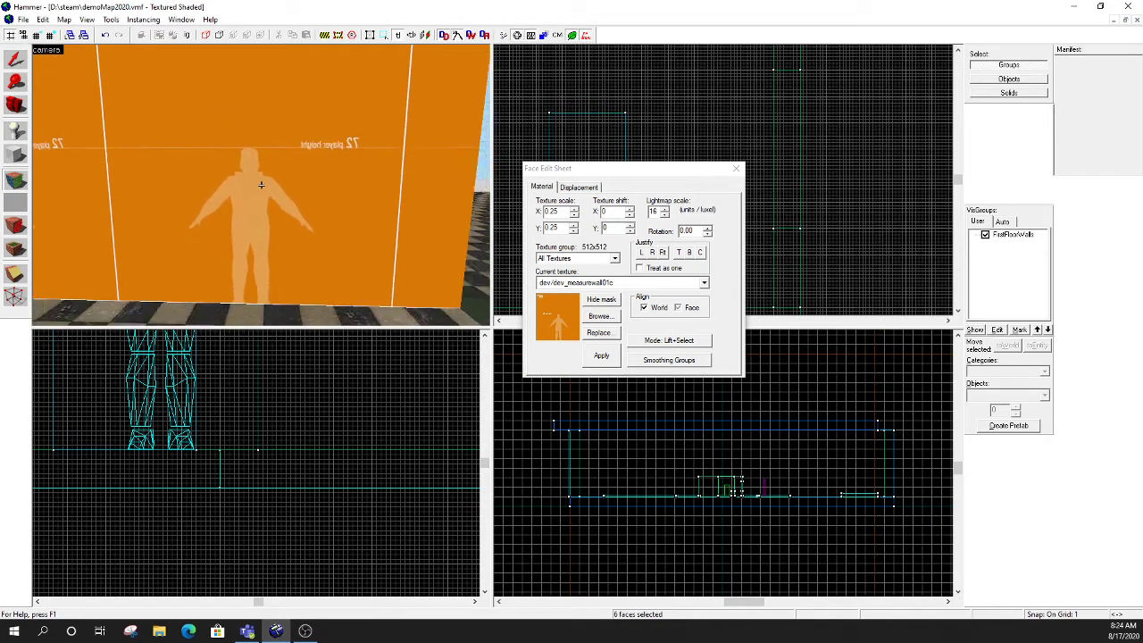
key("s")
key("a")
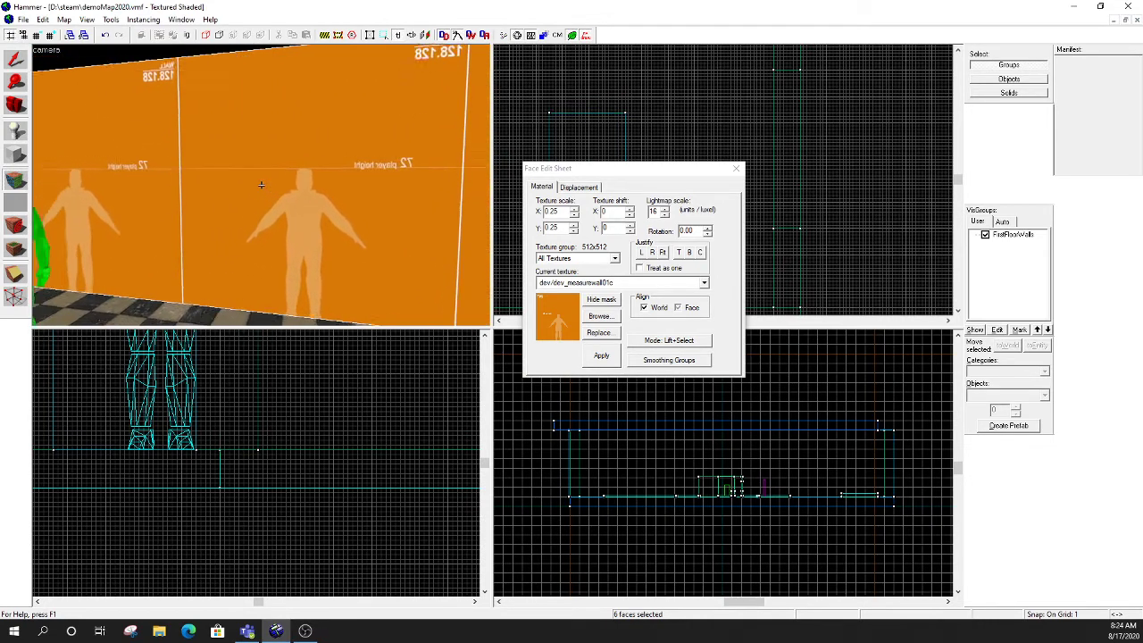
key("s")
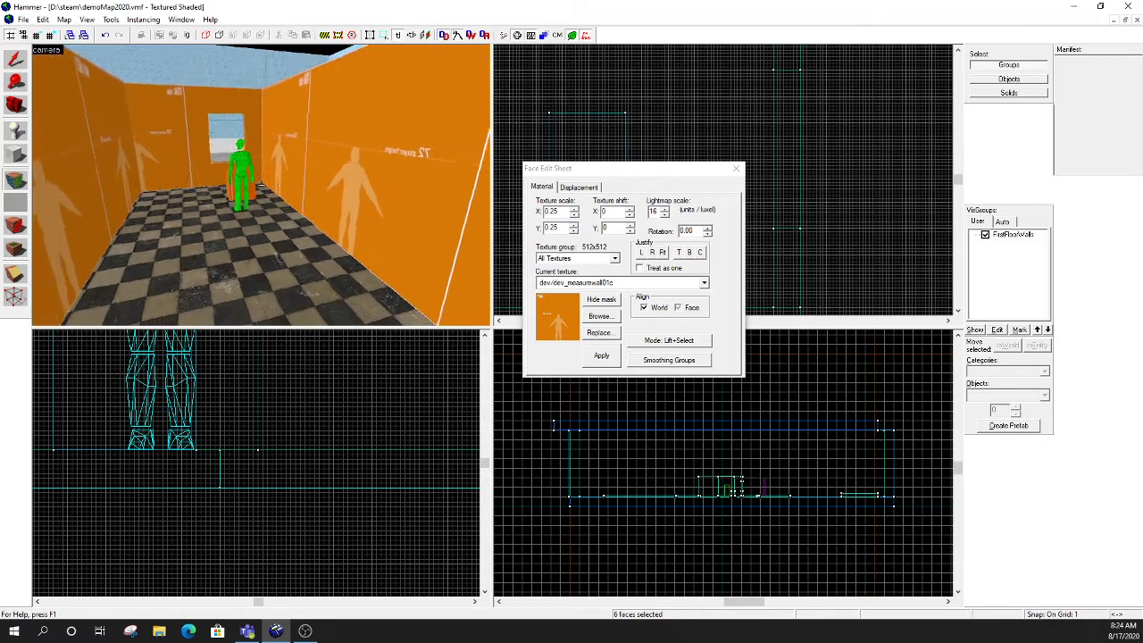
key("s")
key("d")
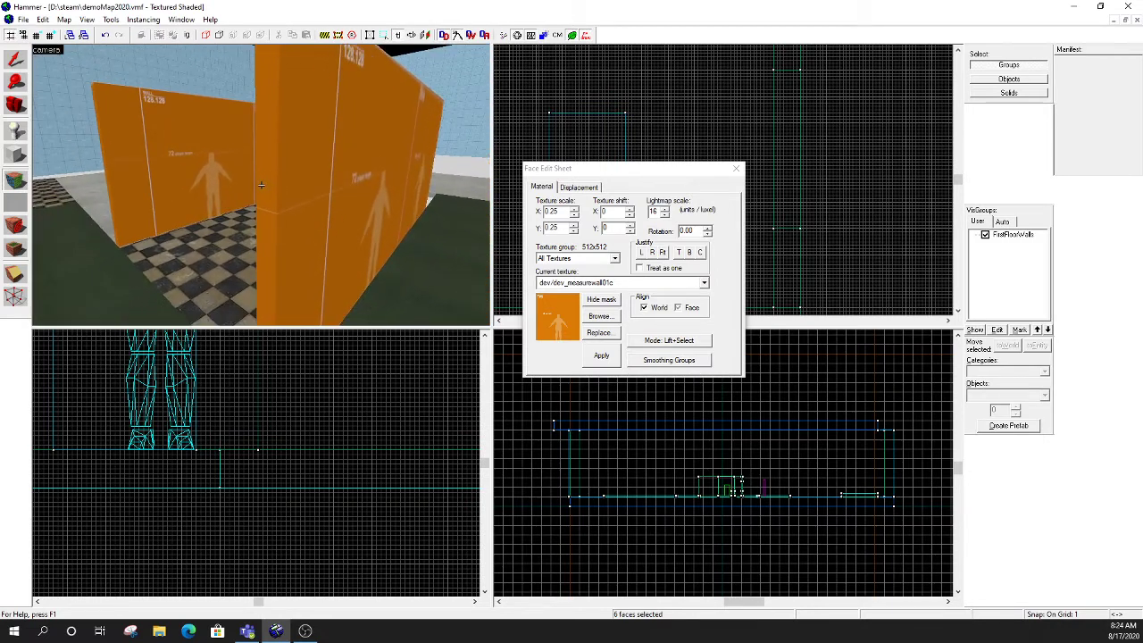
key("a")
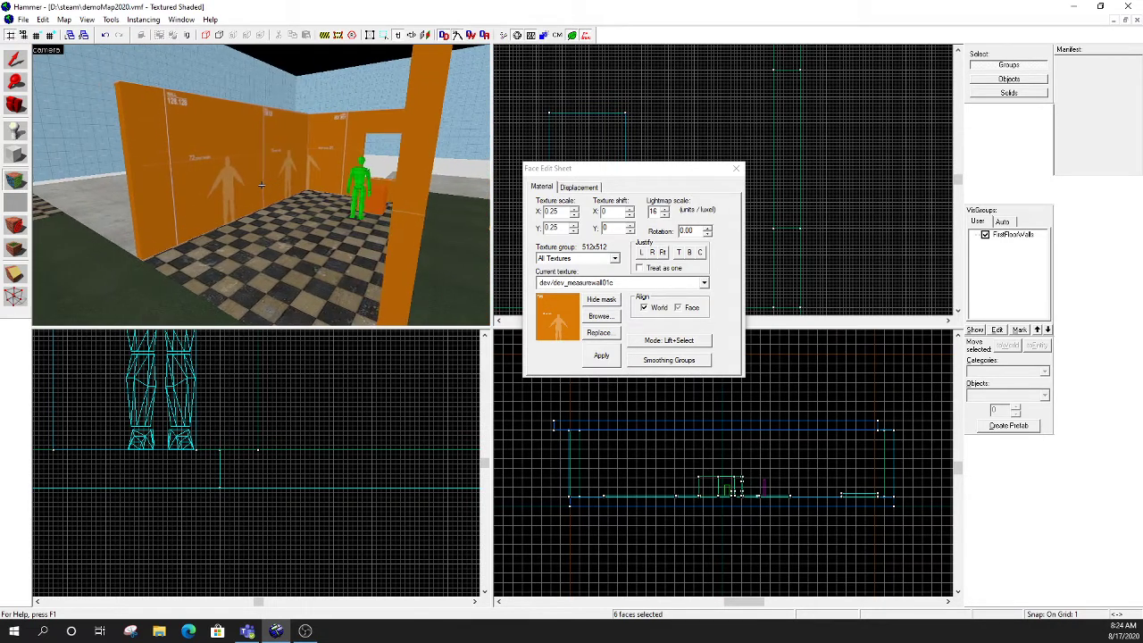
key("w")
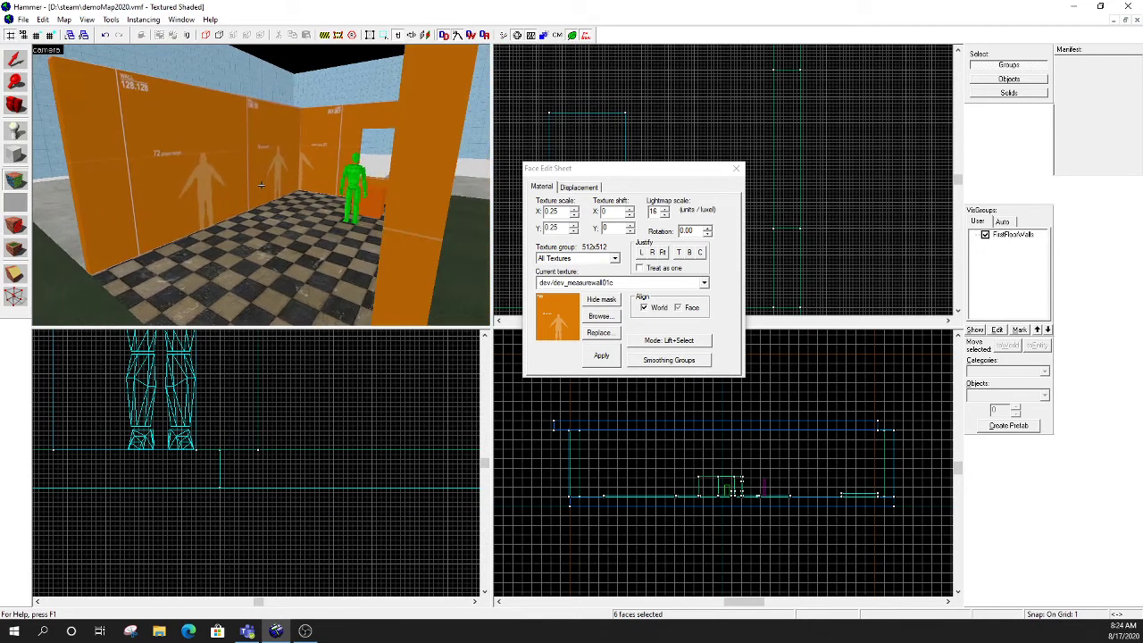
key("w")
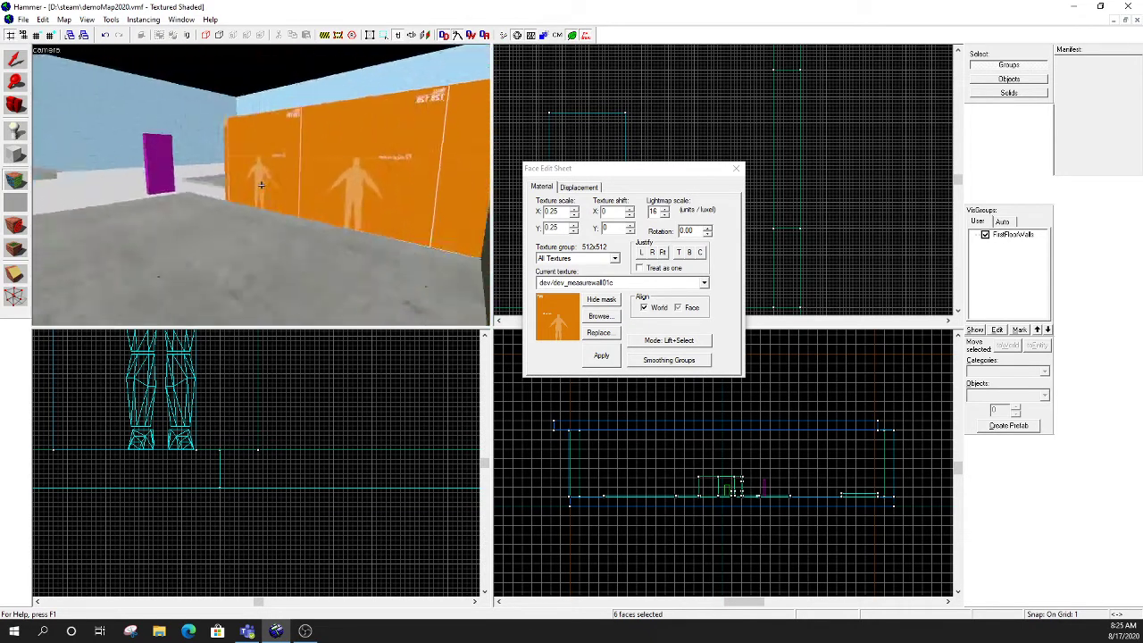
key("w")
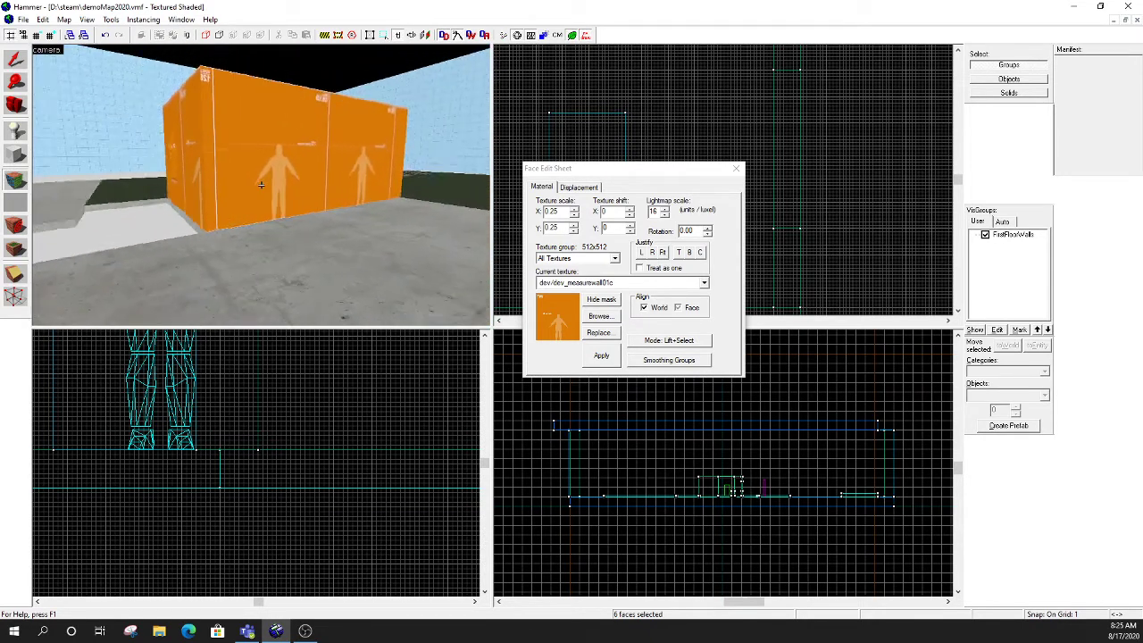
key("w")
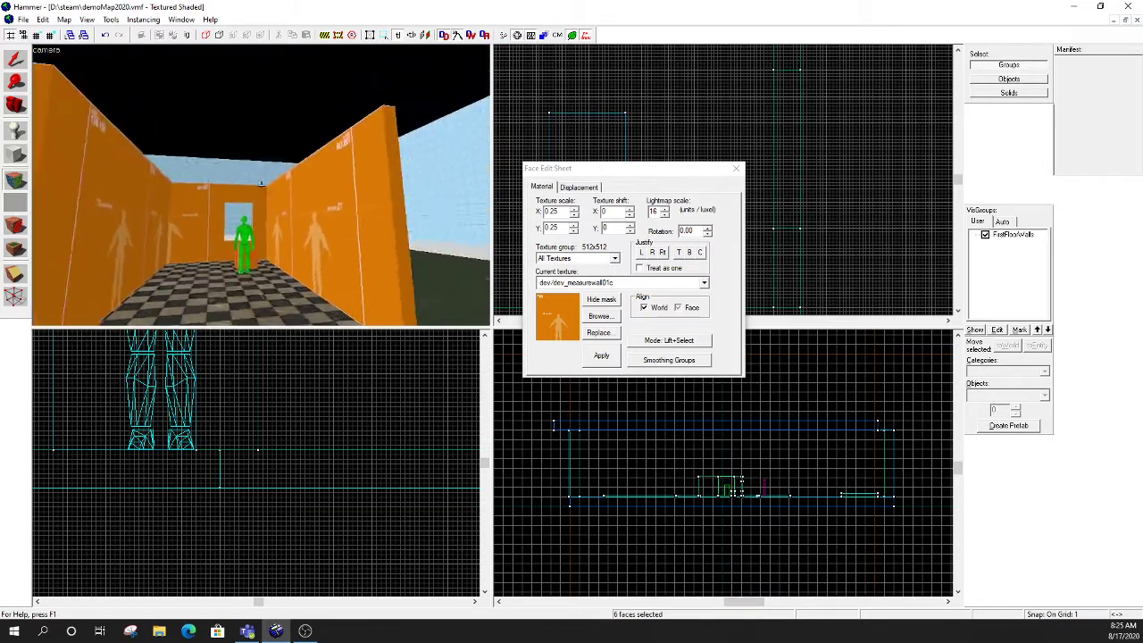
key("w")
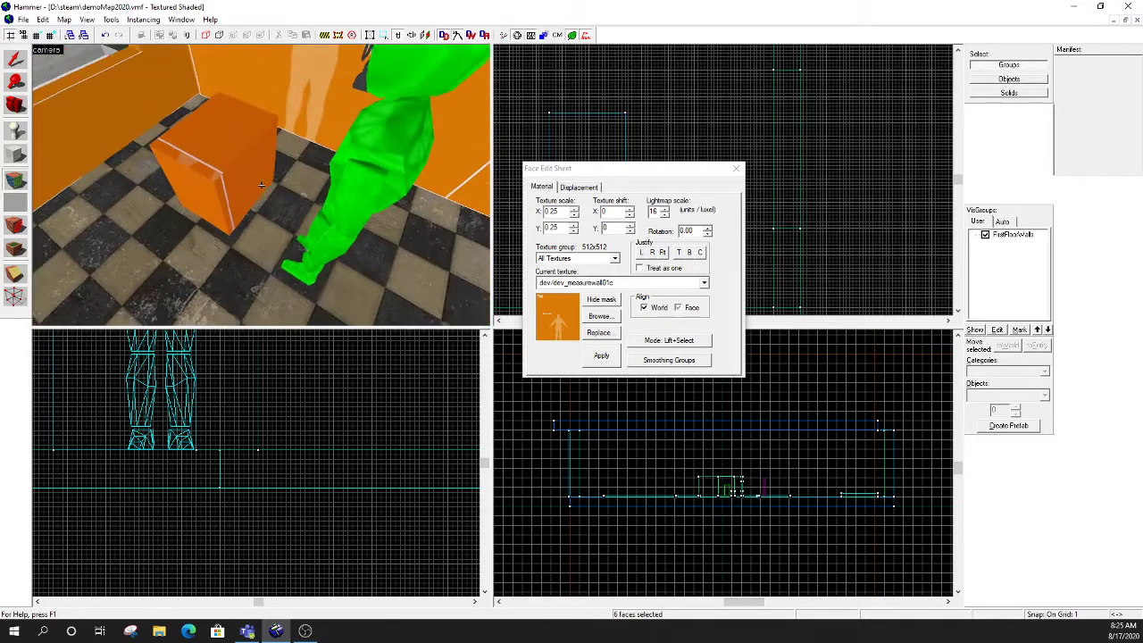
- Select the small block beside the player figure and delete it
key("z")
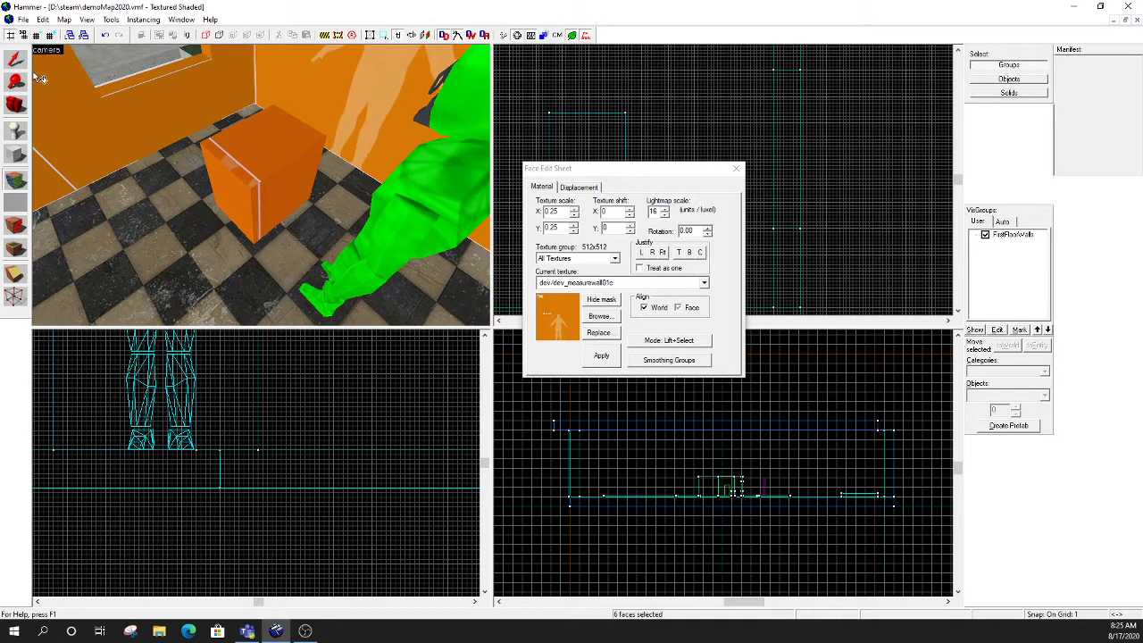
left_click(15, 58)
left_click(251, 141)
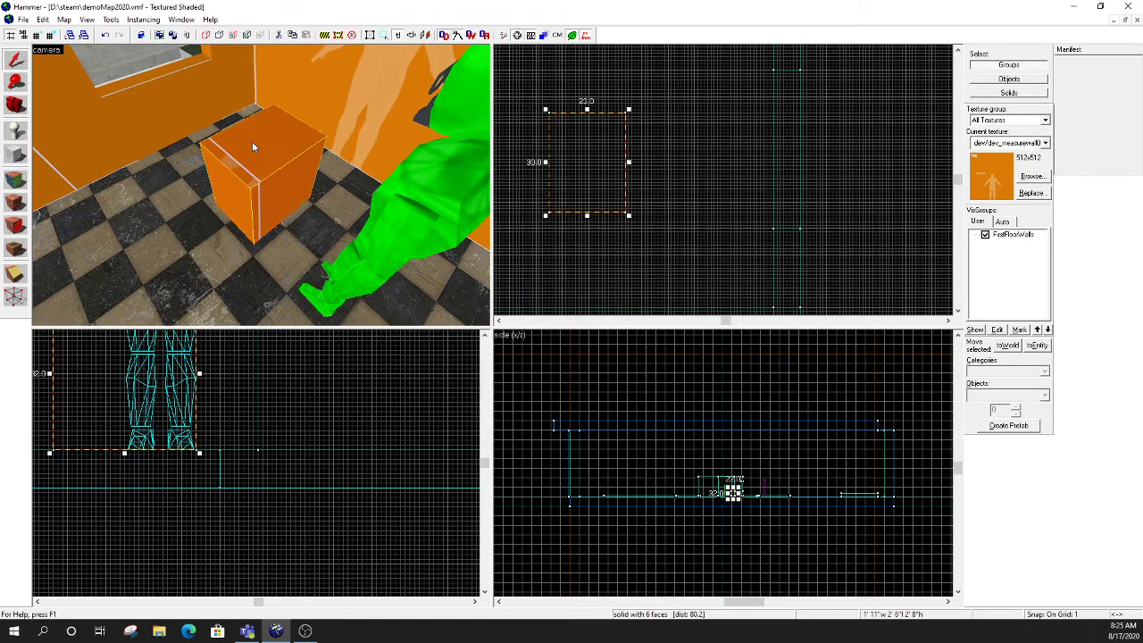
key("Delete")
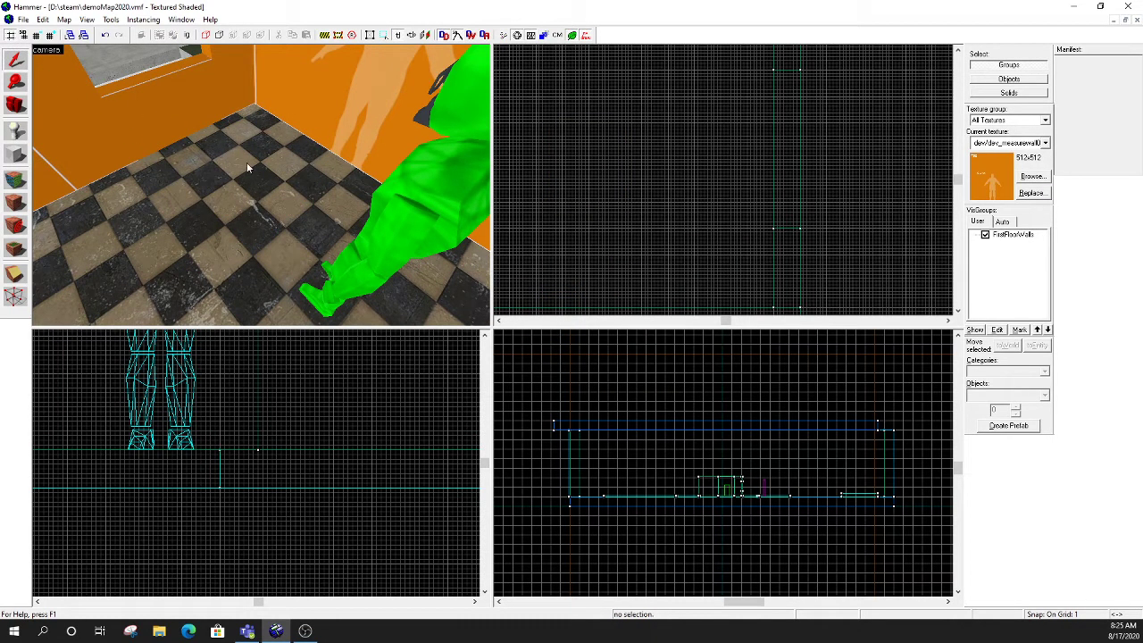
- Delete the lintel and the sill from the wall opening to leave it full height
key("z")
left_click(260, 184)
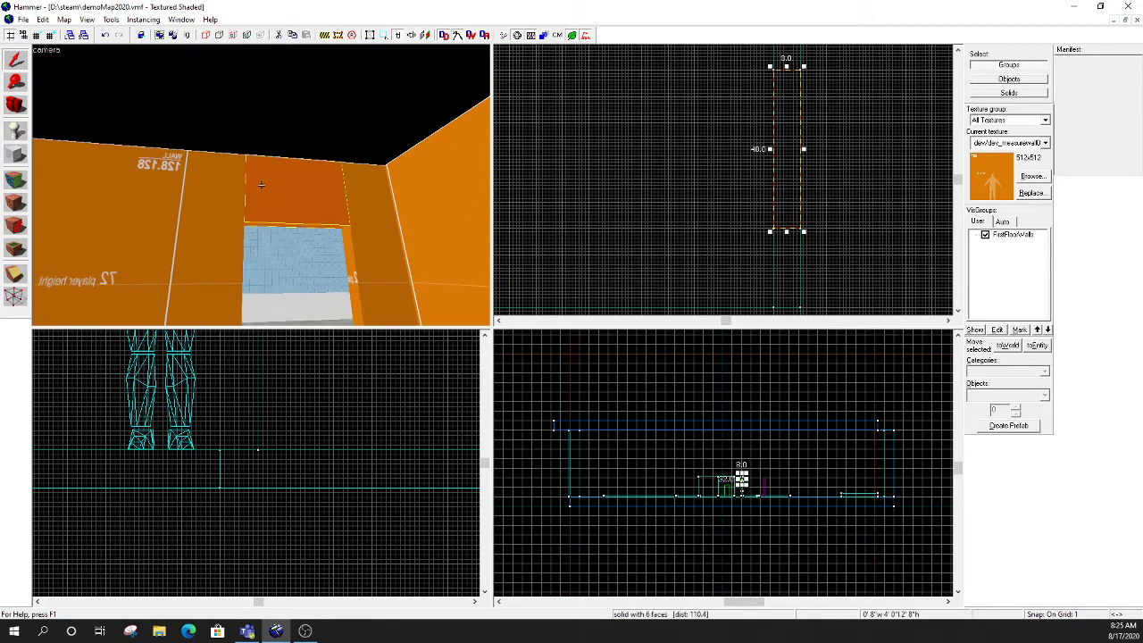
key("Escape")
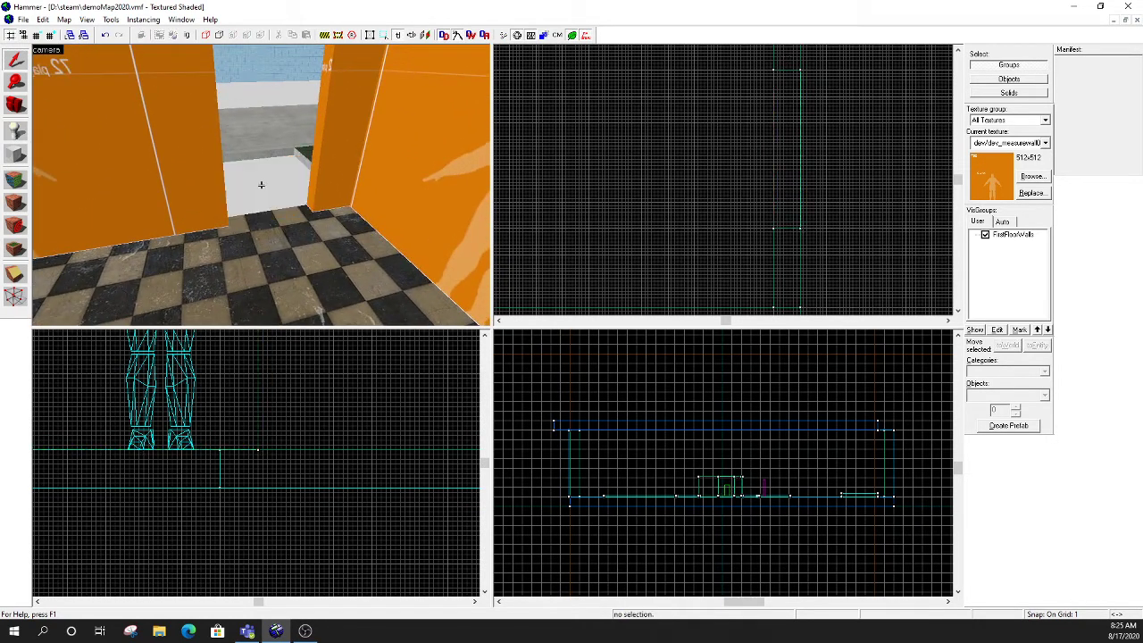